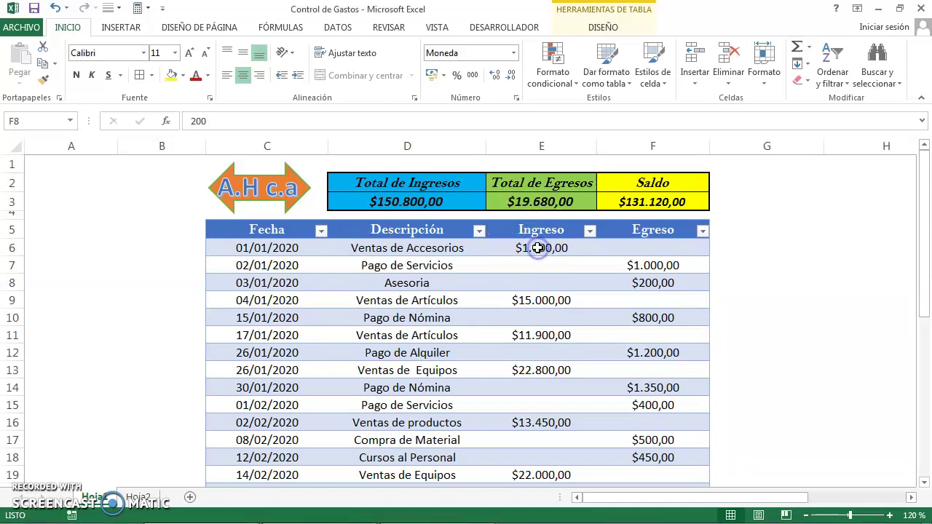
- Enter 6000 as the 01/01/2020 income in E6 and the 02/01/2020 expense in F7
click(538, 248)
text(6000)
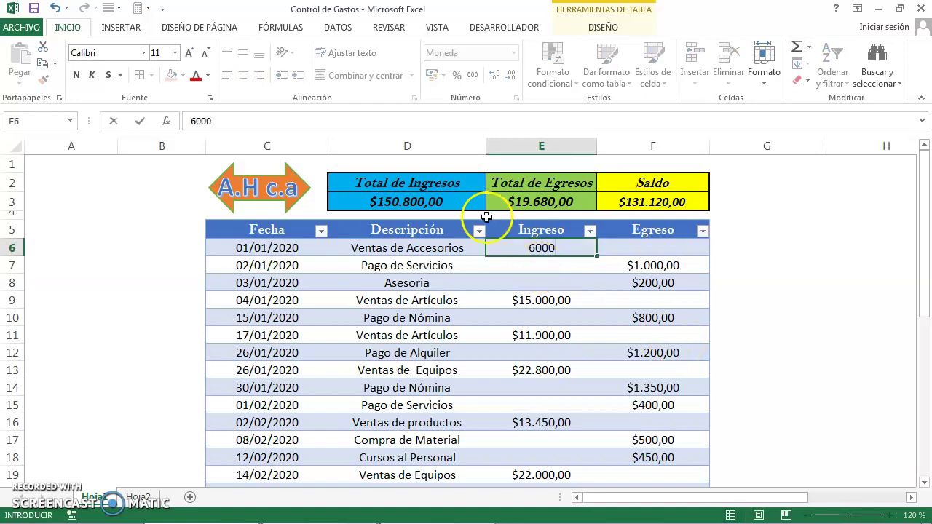
key(Return)
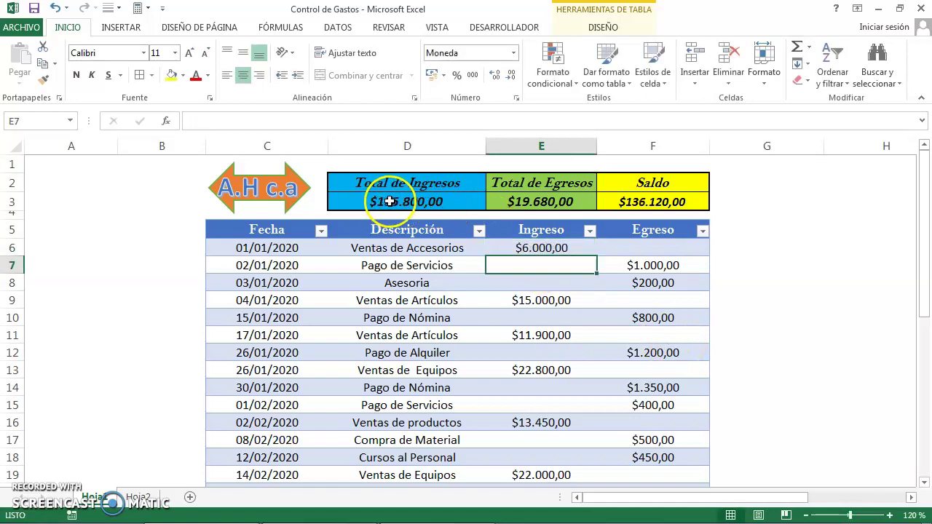
click(649, 266)
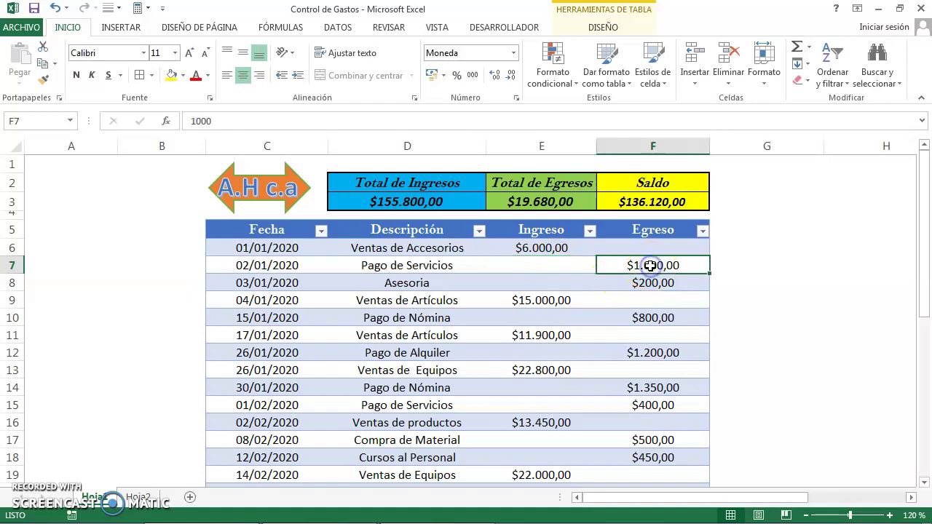
text(60)
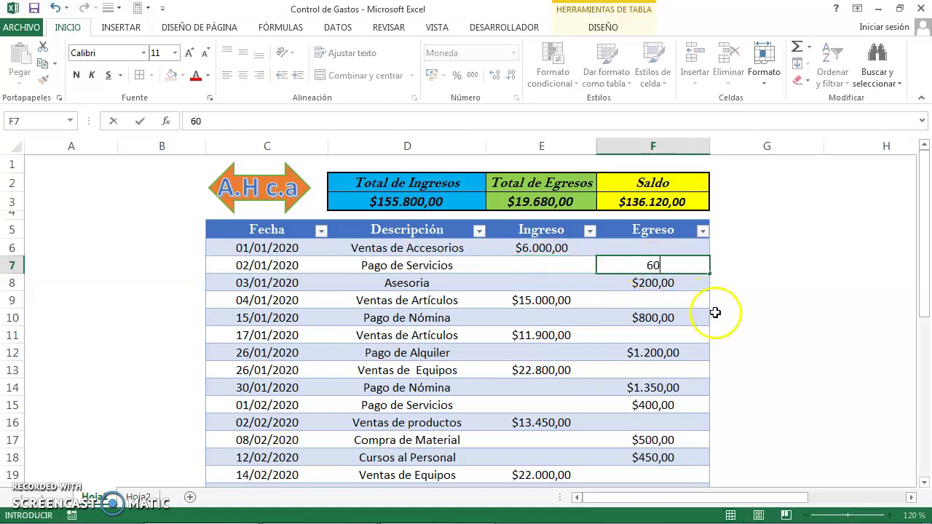
key(Return)
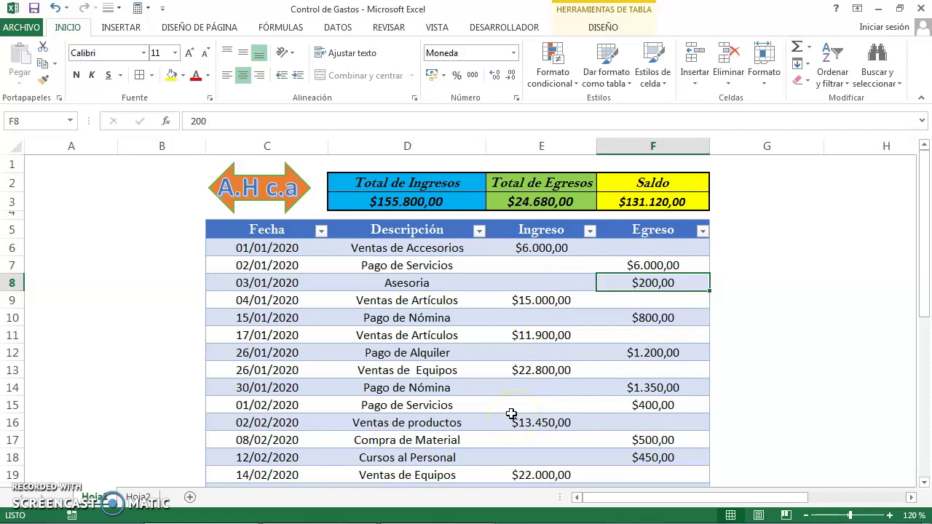
- On Hoja2, type the headers Fecha, Descripción, Ingresos and Egresos in D4:G4
click(137, 496)
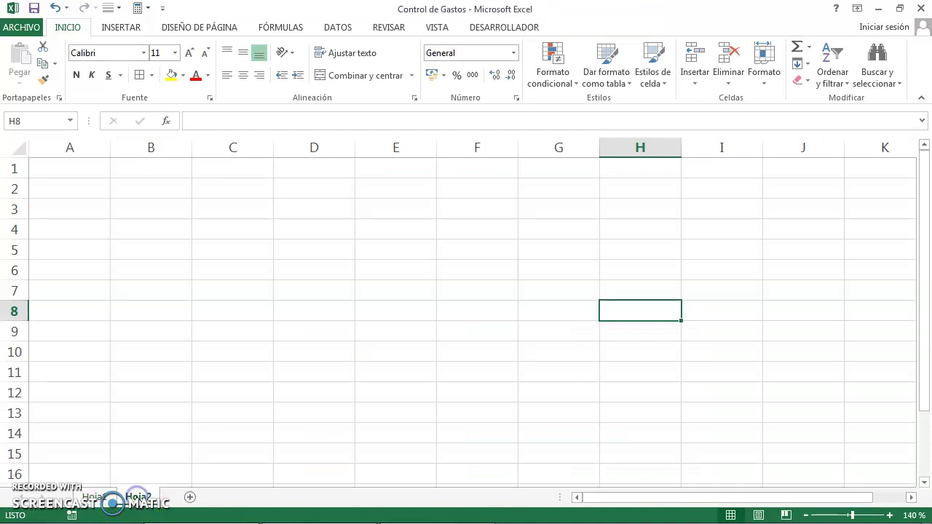
click(293, 230)
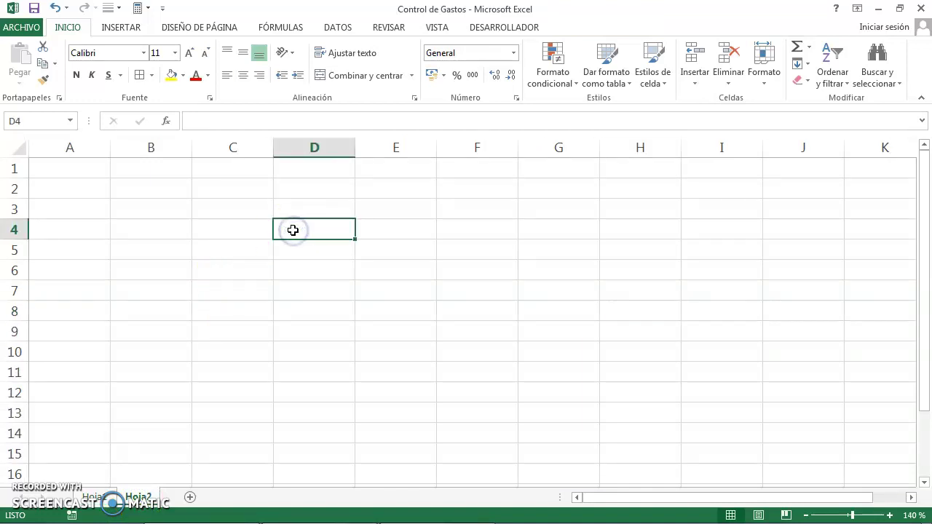
text(Fecha)
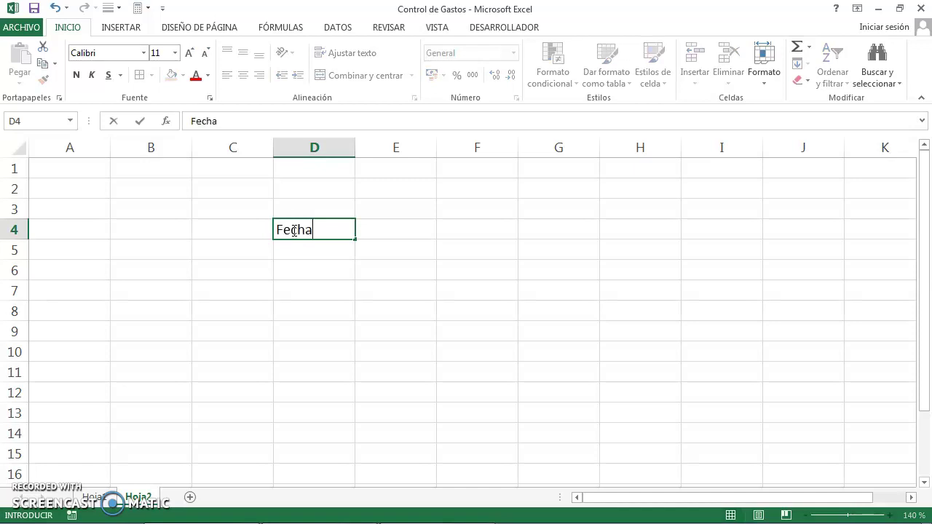
click(396, 233)
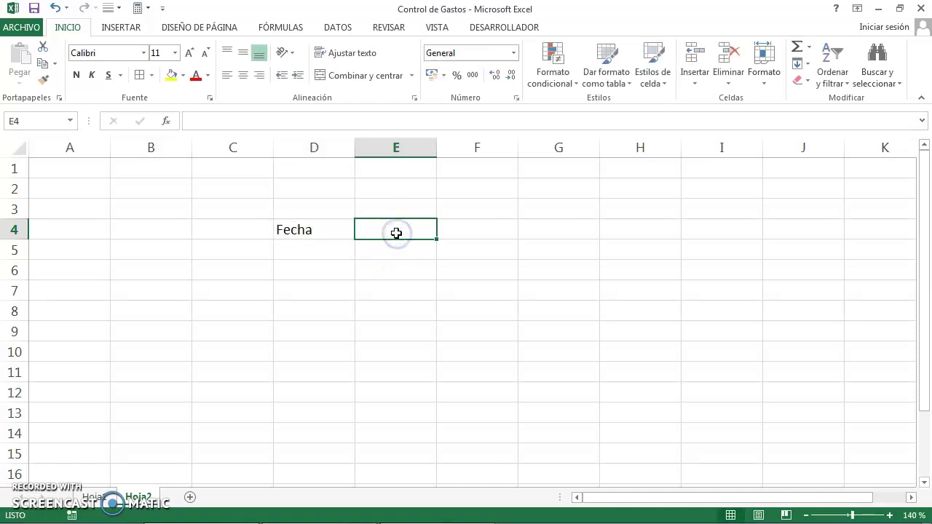
text(Descripción)
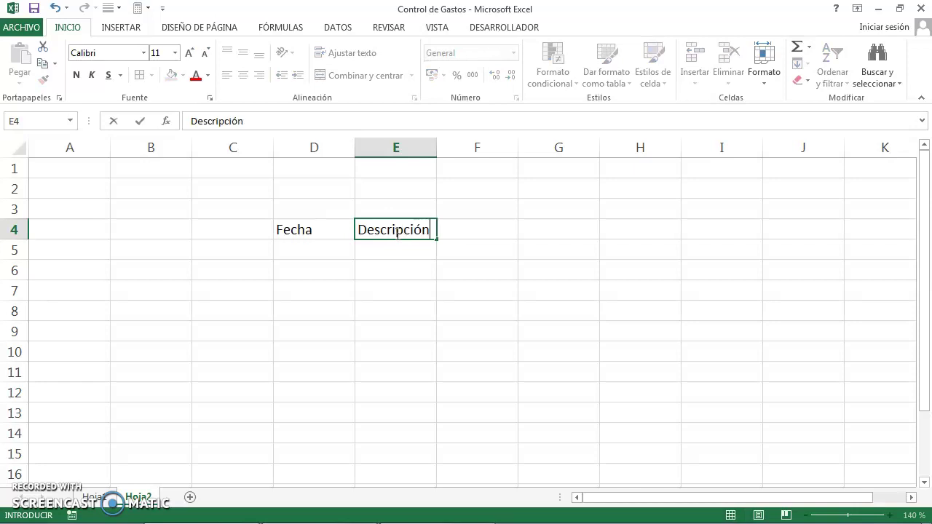
click(465, 229)
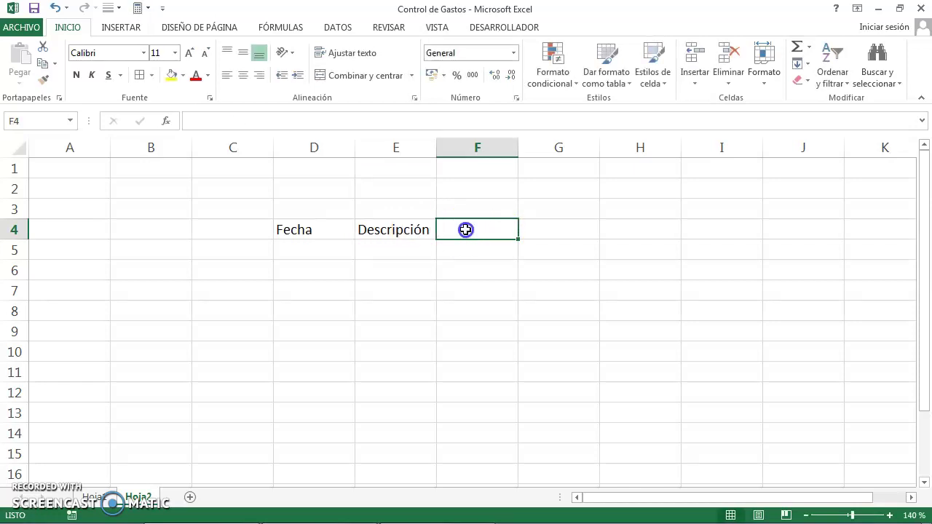
text(Ingresos)
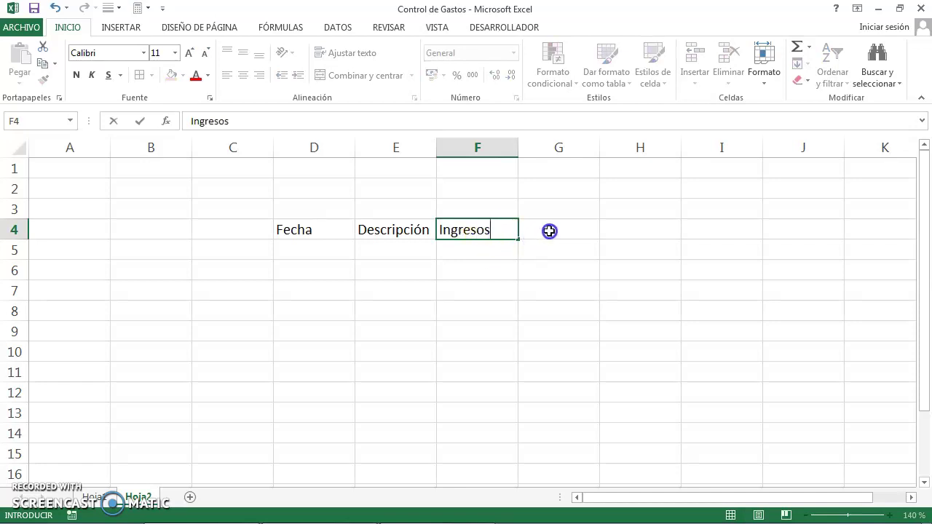
click(549, 231)
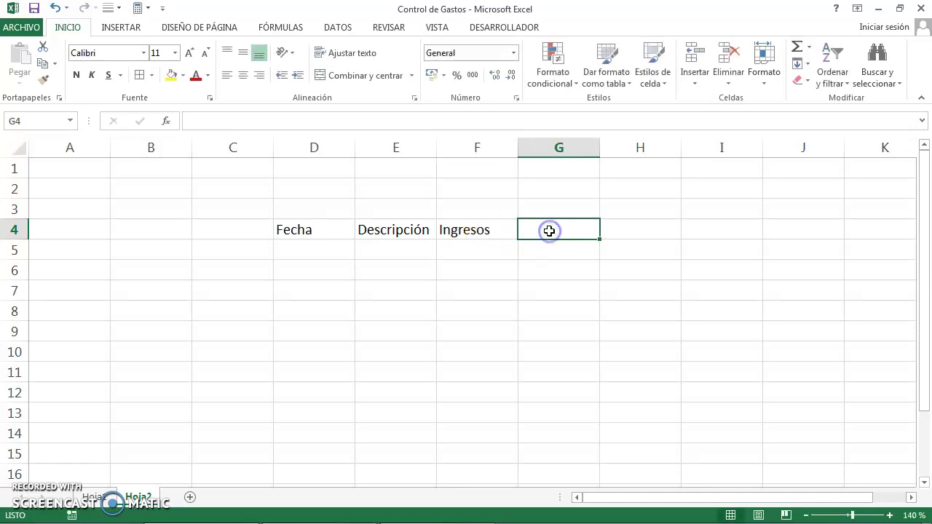
text(Egresos)
click(545, 305)
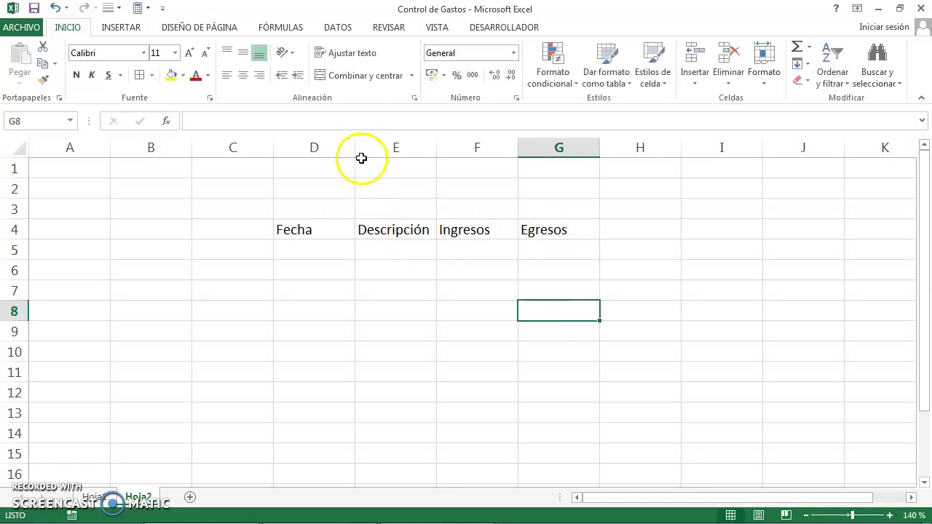
- Widen columns D, E, F and G to fit the headers
drag(355, 148, 368, 148)
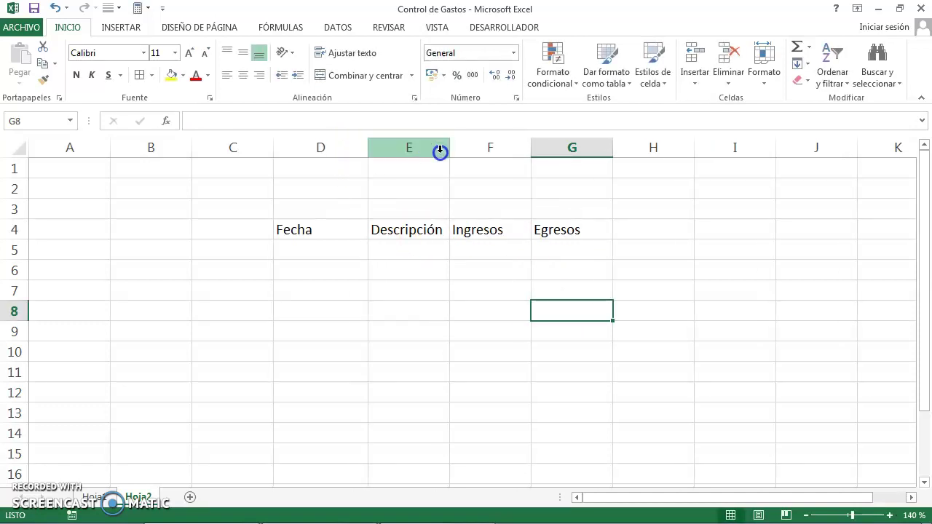
drag(449, 148, 477, 151)
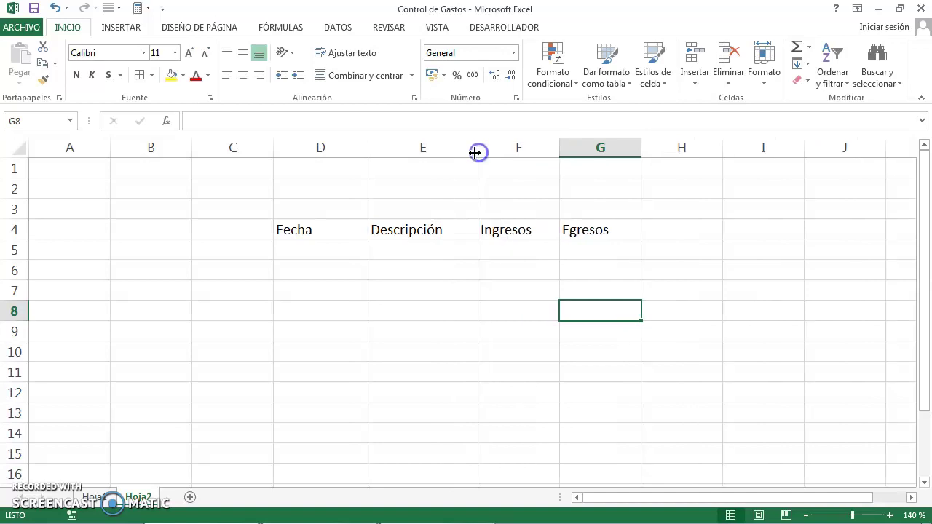
drag(559, 148, 580, 148)
drag(662, 147, 687, 148)
click(555, 315)
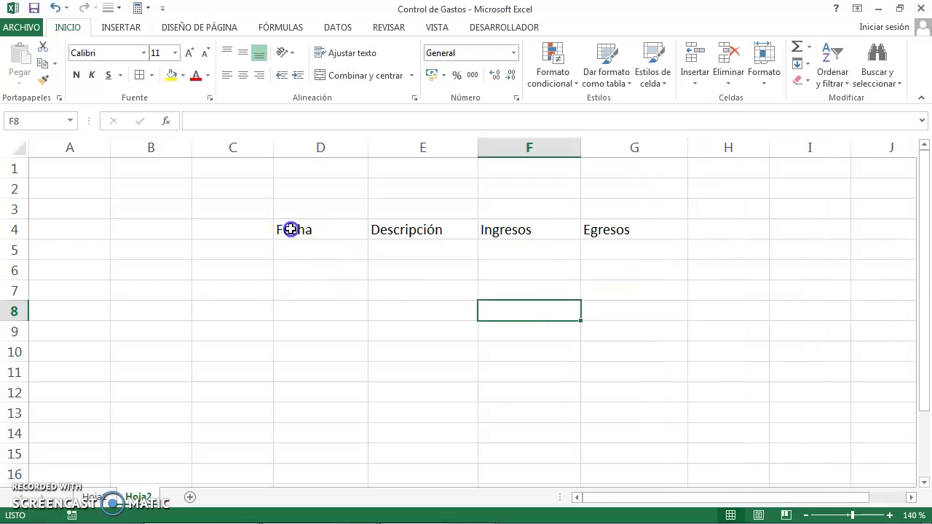
- Format the headers with borders, centered, bold italic Bell MT at size 12
drag(290, 229, 620, 230)
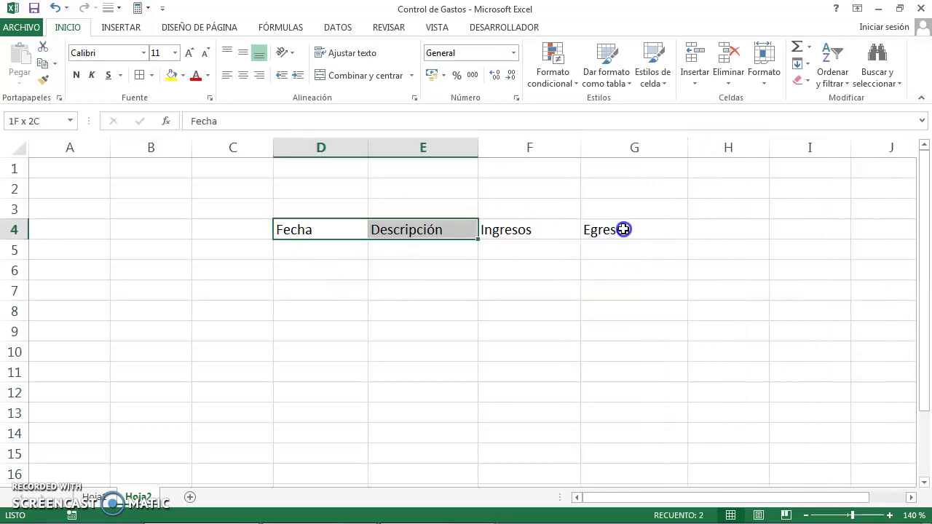
click(138, 74)
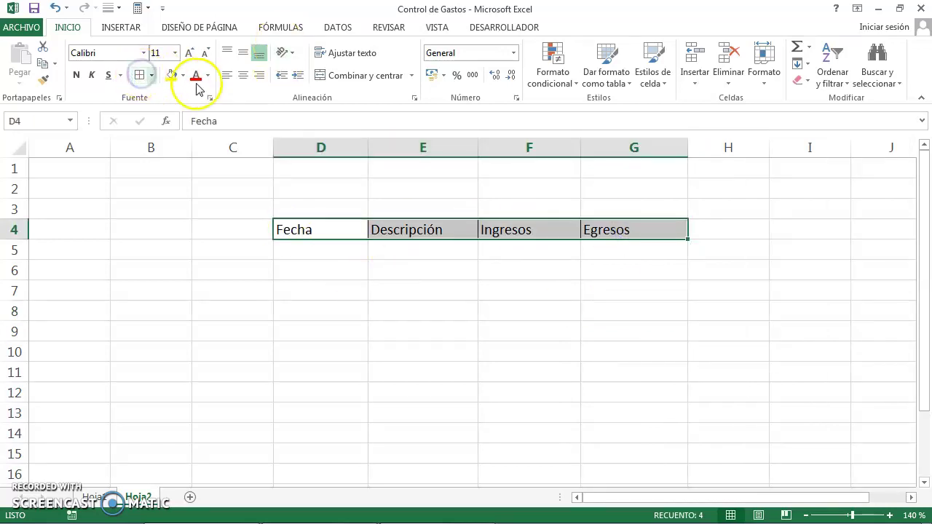
click(244, 75)
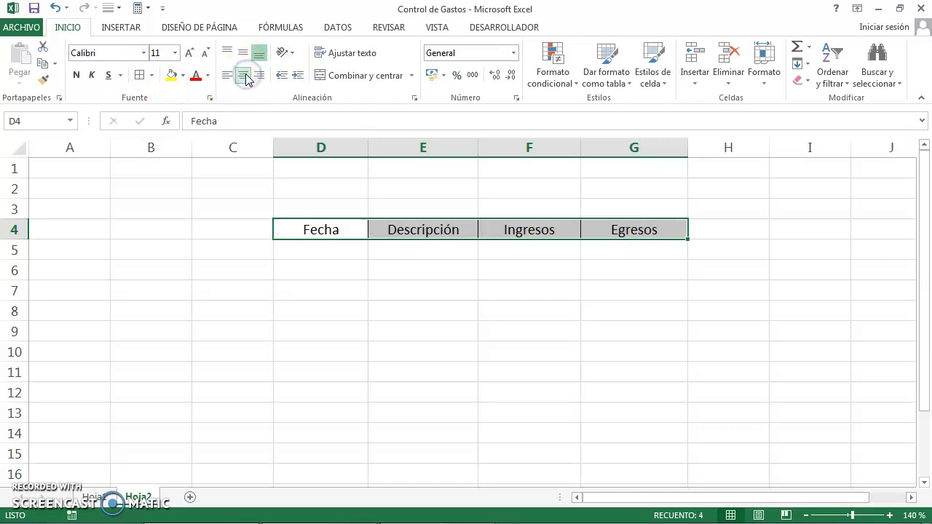
click(75, 75)
click(92, 75)
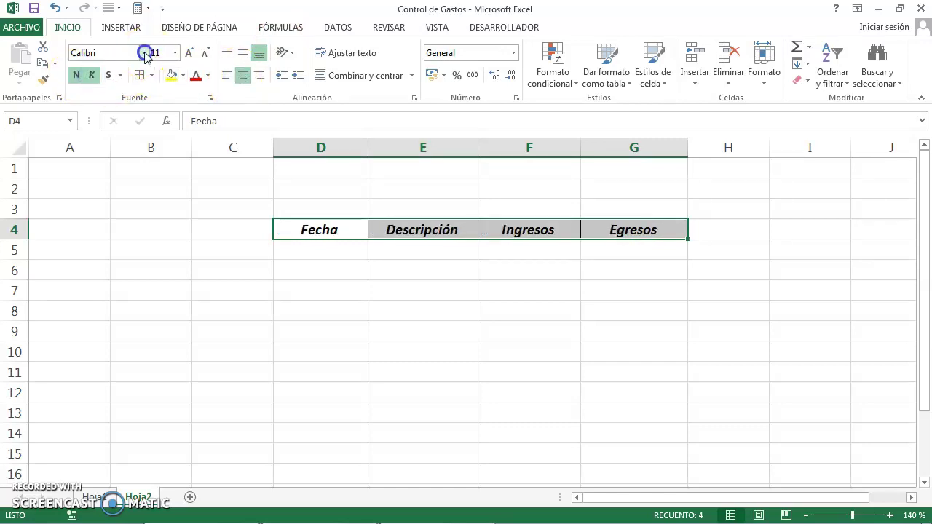
click(144, 53)
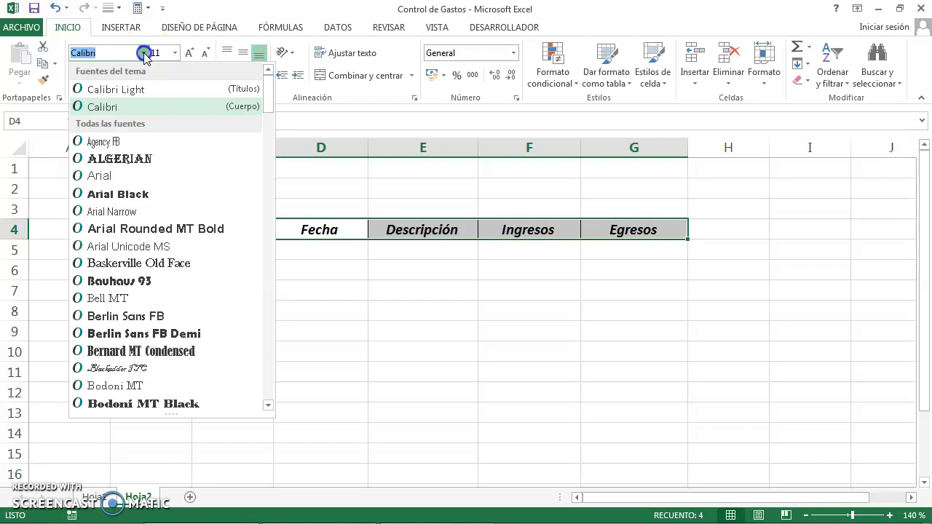
click(107, 298)
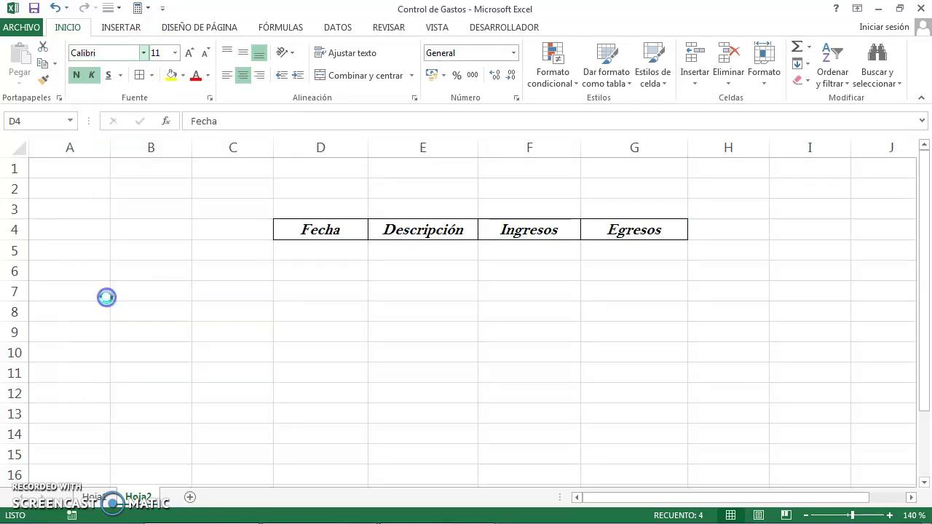
click(188, 53)
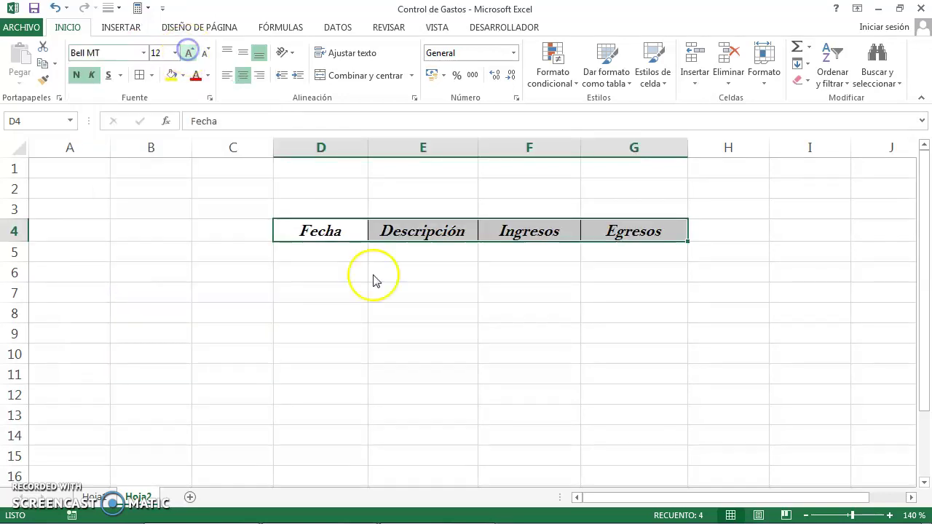
click(466, 351)
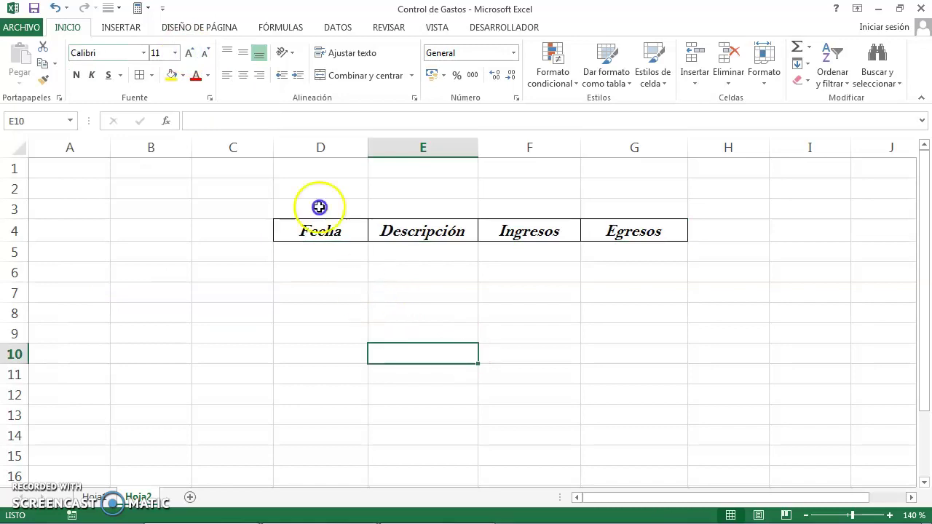
- Insert a sheet row above the table so the headers move to row 5
click(302, 168)
click(290, 193)
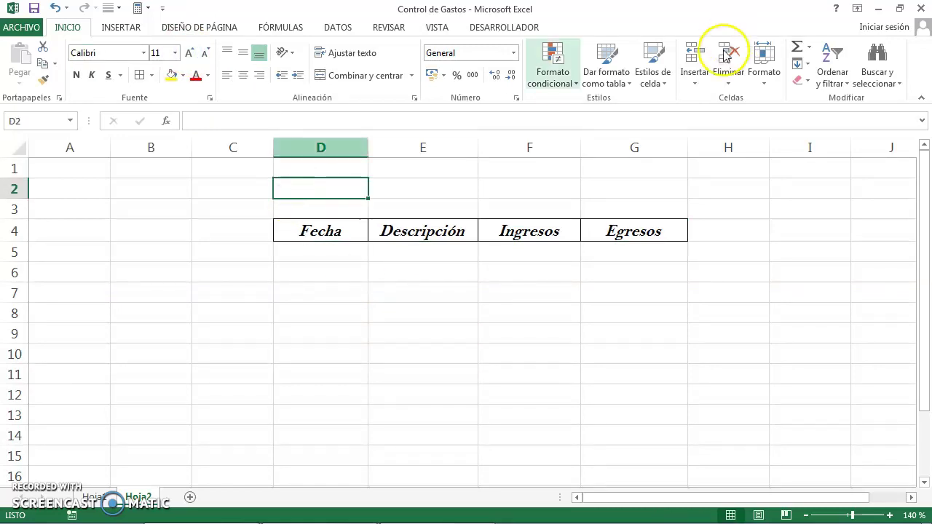
click(696, 86)
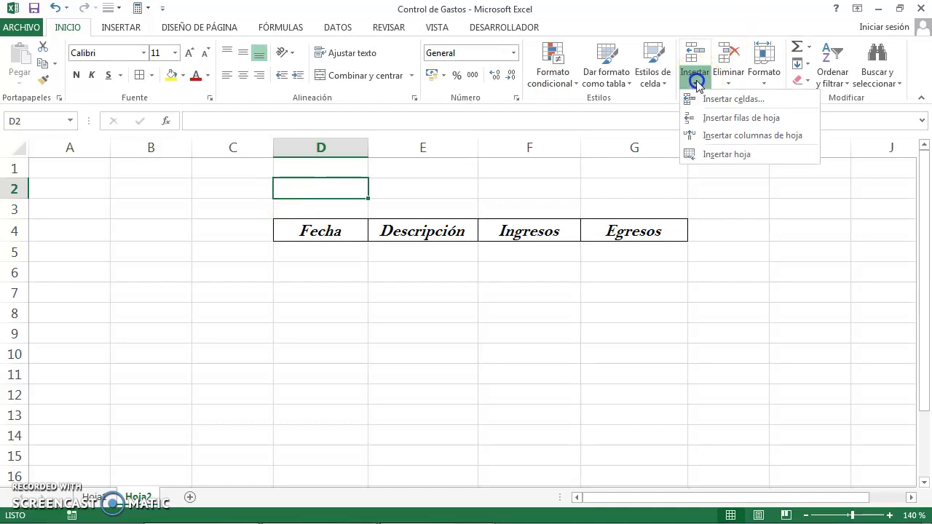
click(724, 117)
click(635, 311)
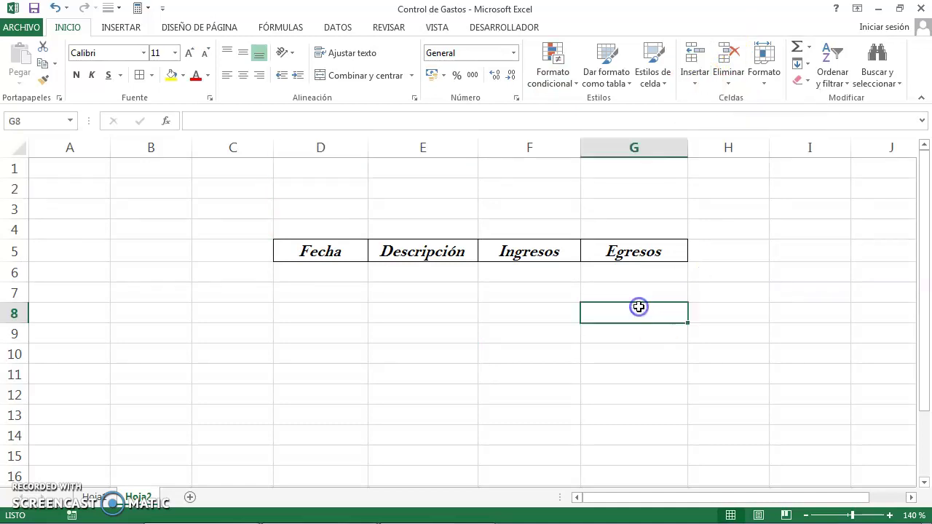
- Widen column E and select the Fecha heading in D5
drag(345, 249, 595, 251)
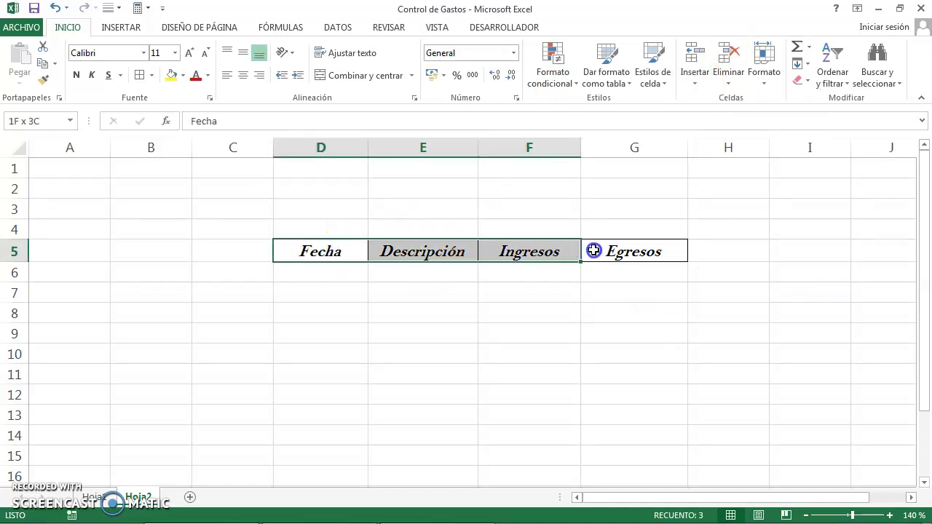
click(483, 307)
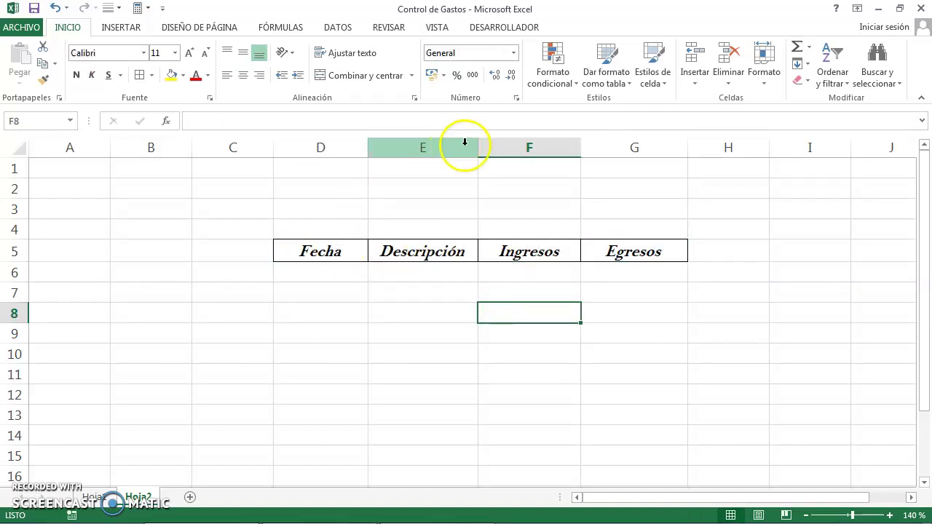
drag(477, 149, 505, 149)
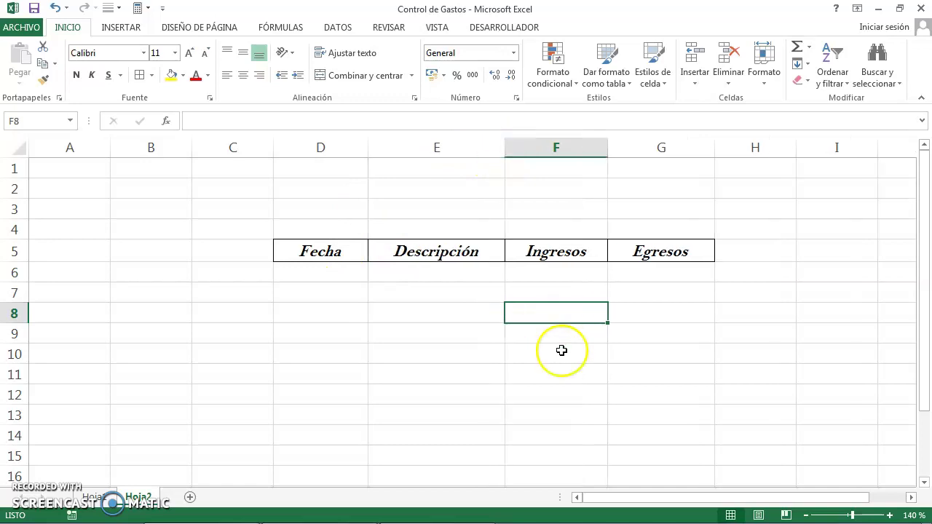
click(646, 352)
drag(302, 252, 644, 252)
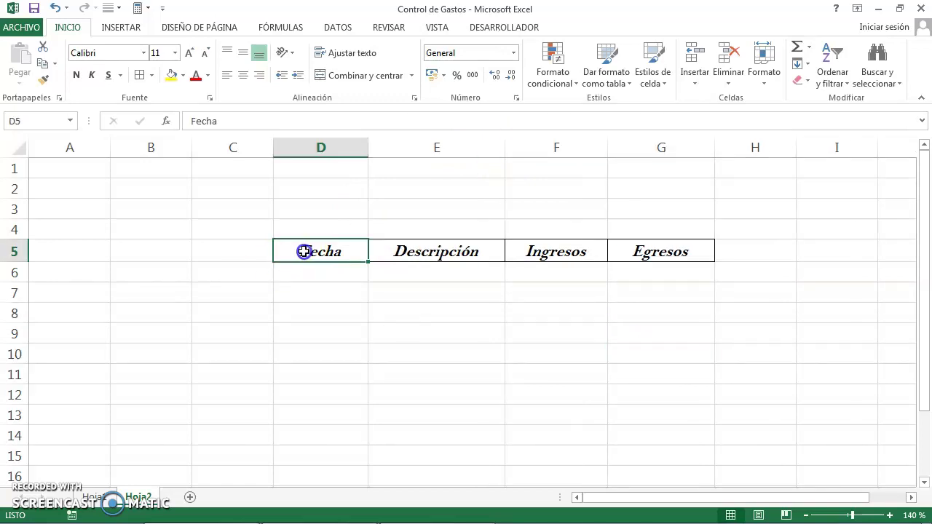
click(433, 329)
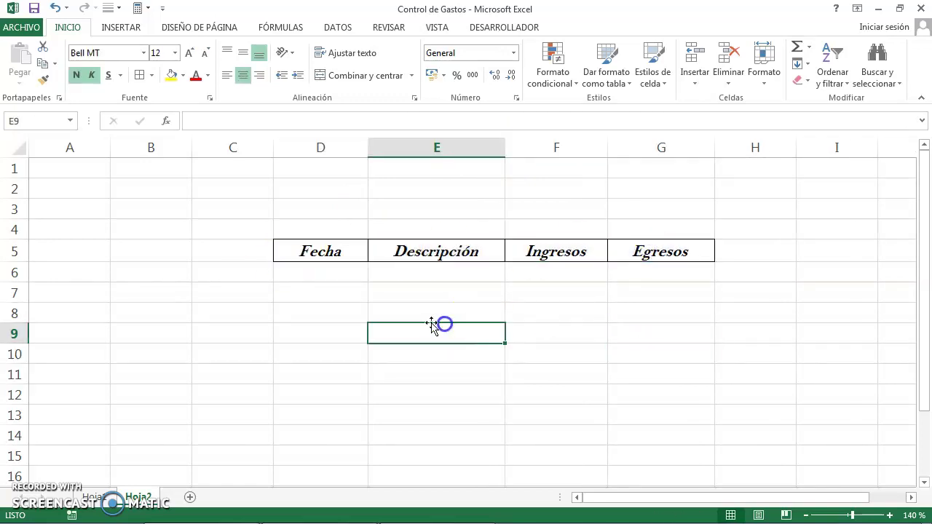
click(325, 251)
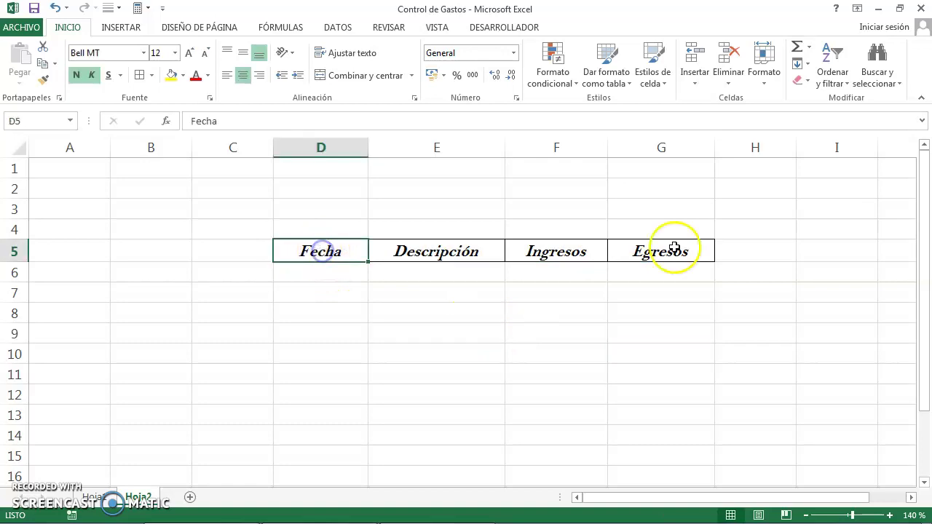
- Convert D5:G5 into a table with headers using Insertar > Tabla
click(121, 29)
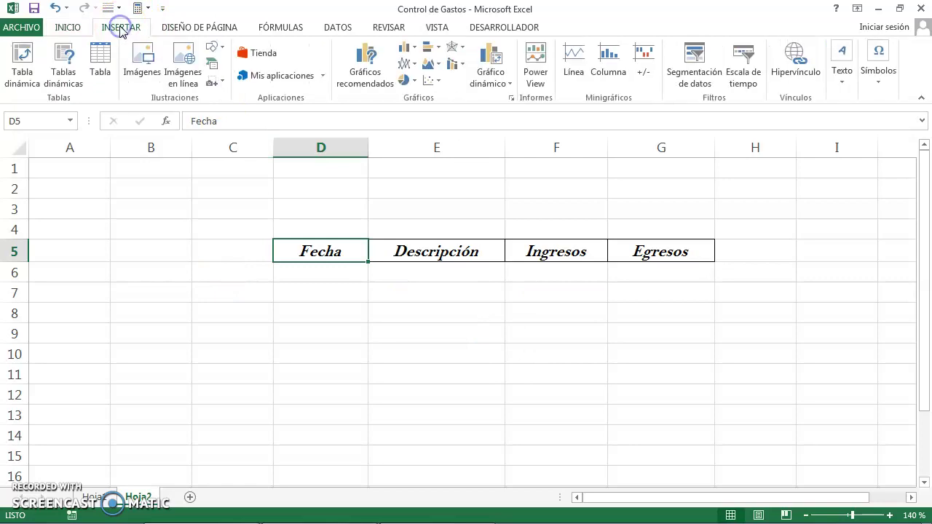
click(100, 64)
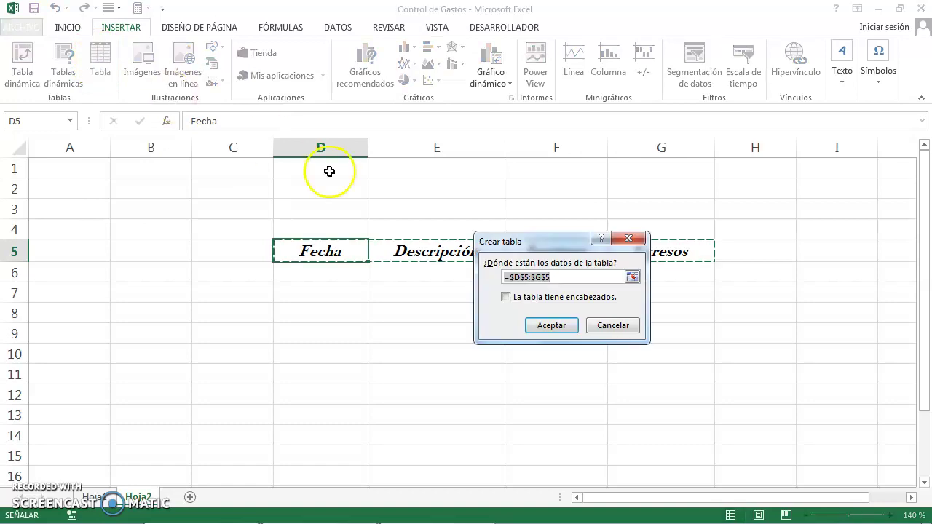
click(505, 297)
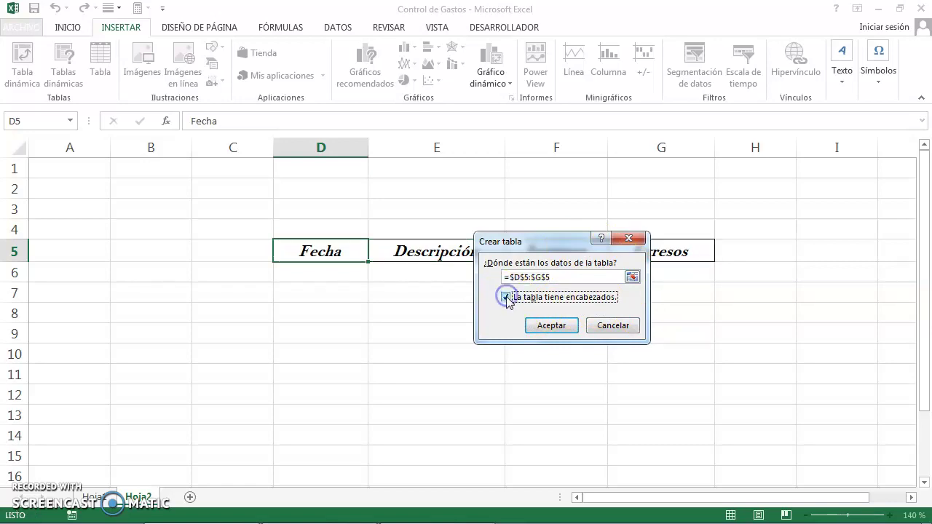
click(553, 328)
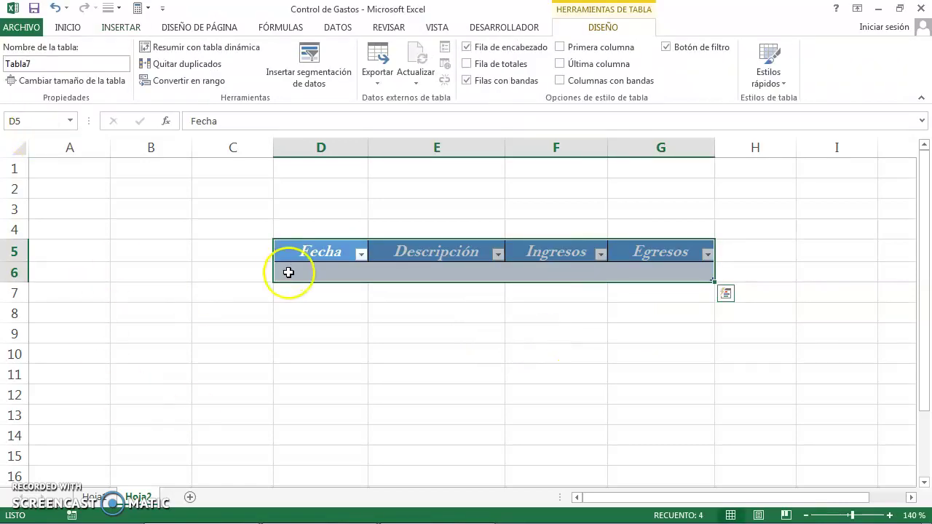
- Rename the table to Contabilidad1
click(32, 63)
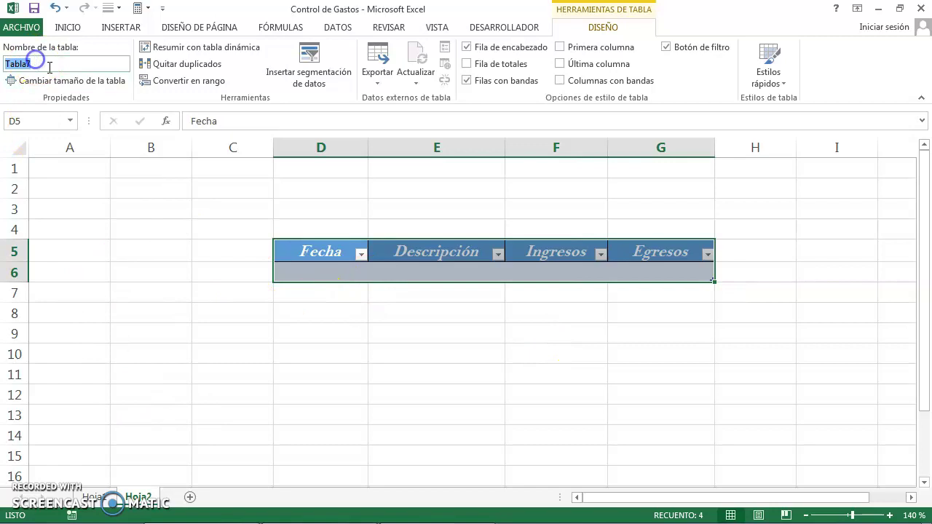
key(BackSpace)
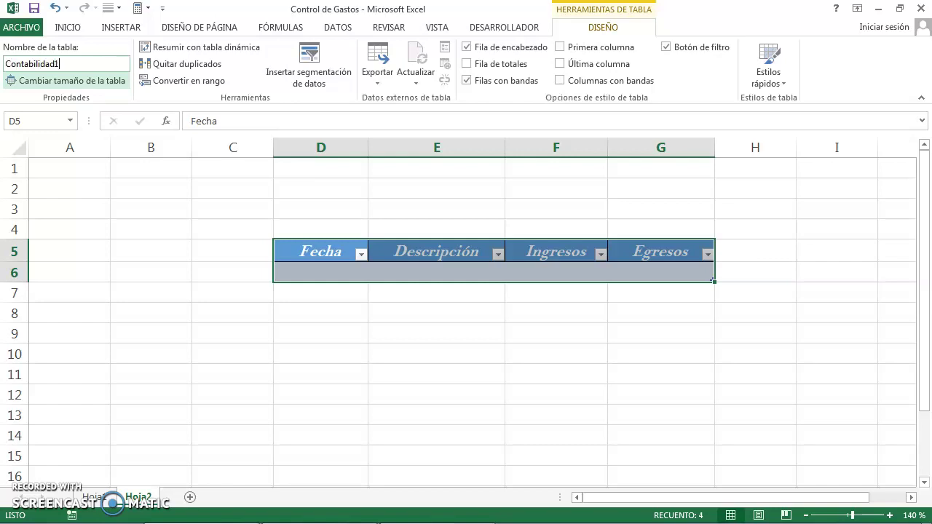
drag(364, 366, 379, 350)
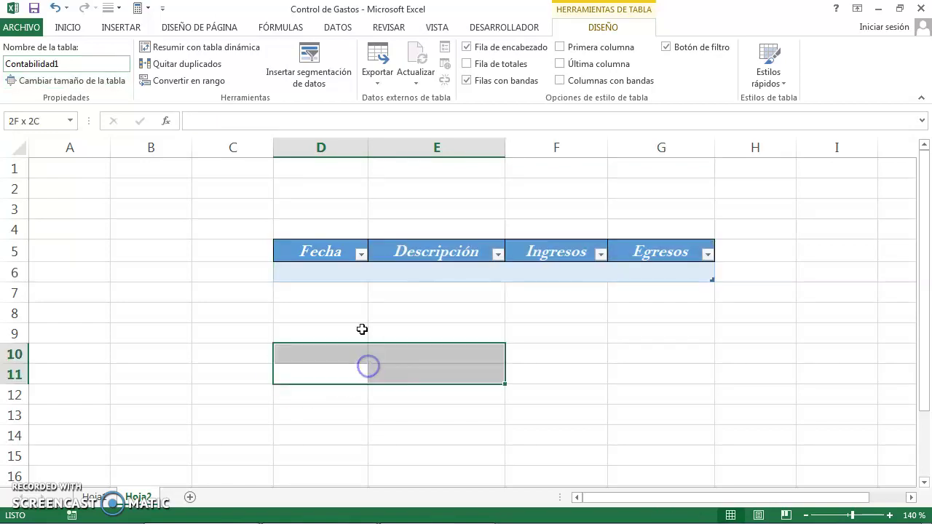
click(357, 247)
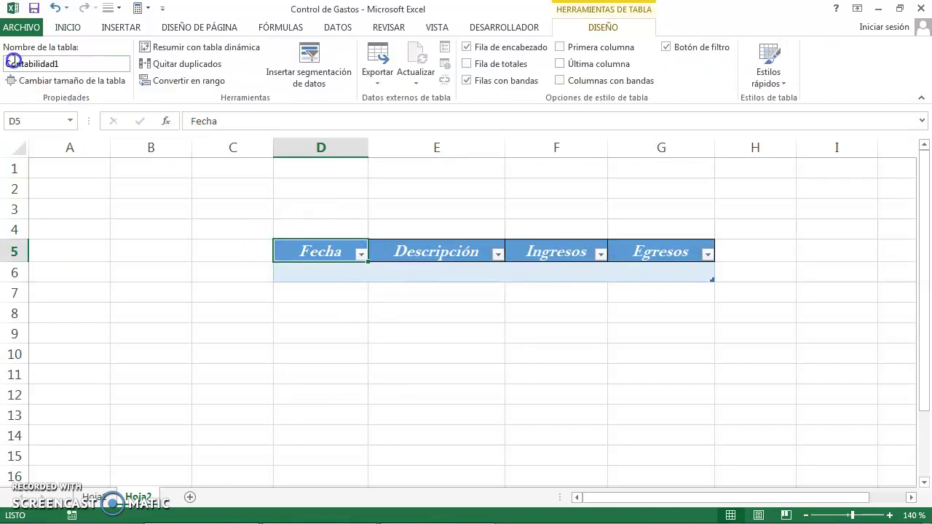
click(346, 338)
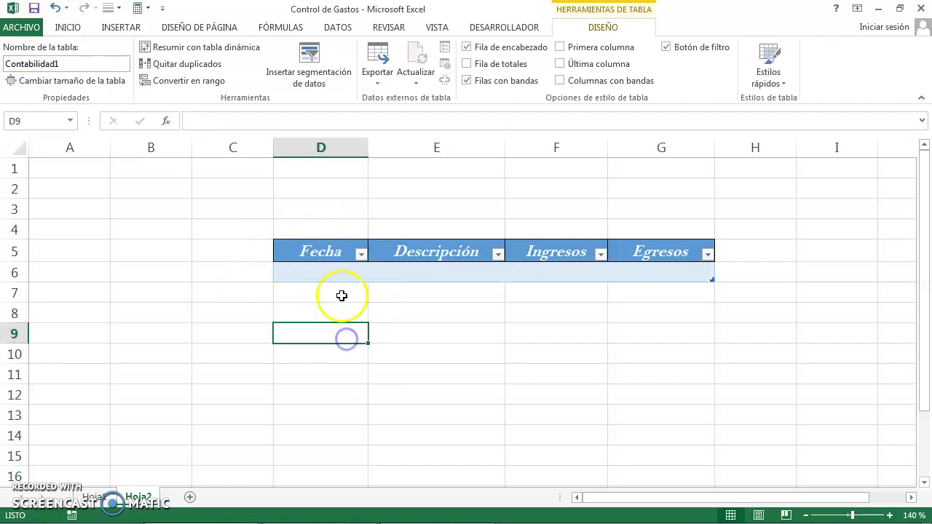
- Apply Estilo de tabla medio 6 to the table and give D2:F3 all borders
click(328, 252)
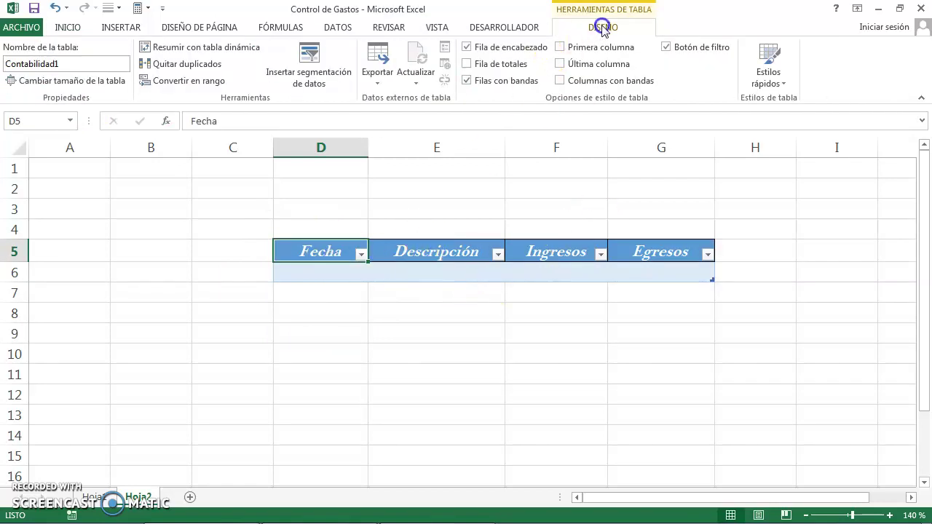
click(764, 57)
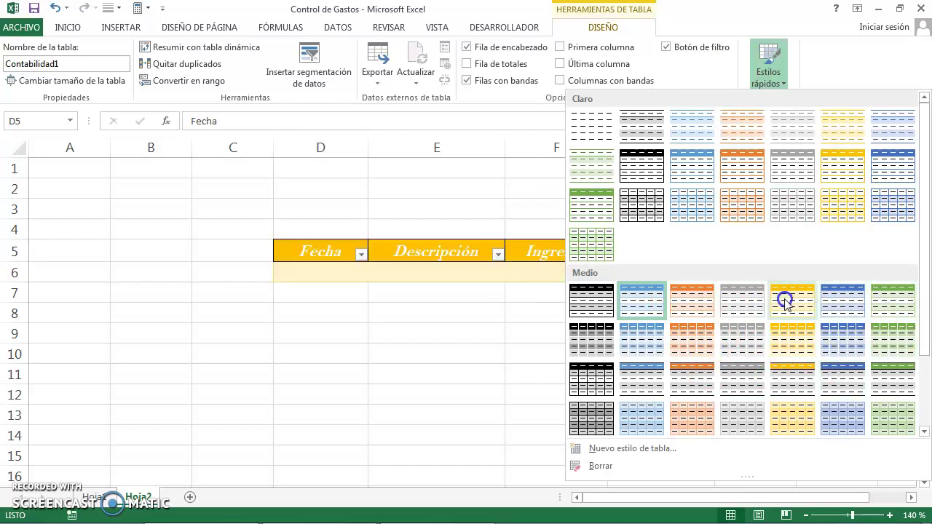
click(840, 300)
click(565, 380)
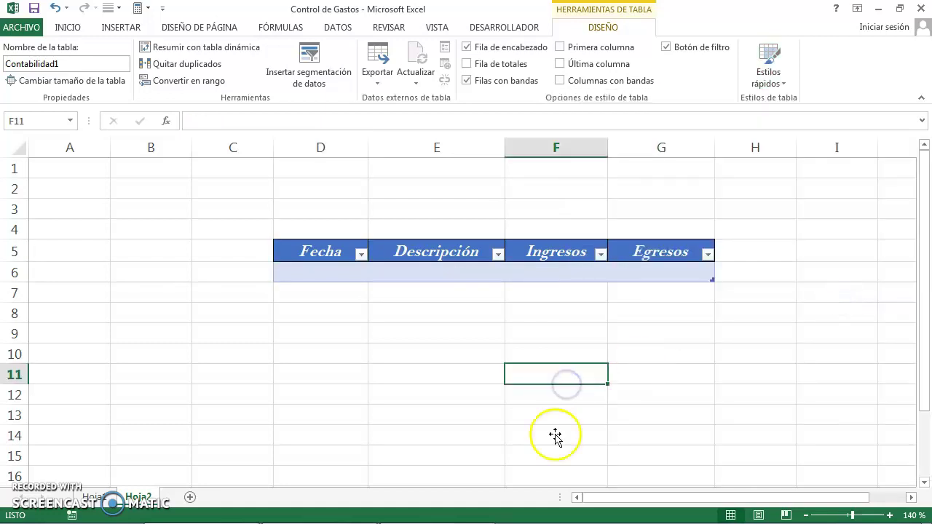
mouse_move(313, 187)
mouse_down()
mouse_move(470, 212)
mouse_move(537, 211)
mouse_up()
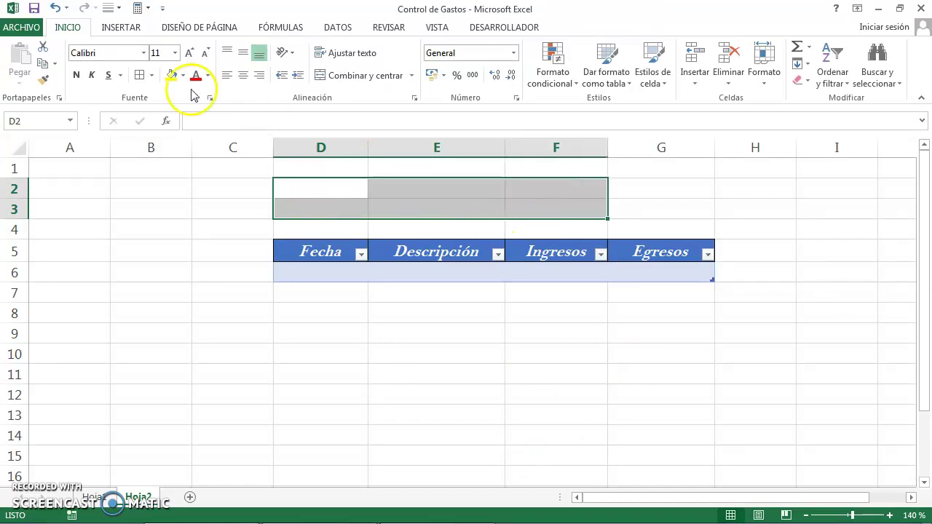
click(142, 75)
- Type Total de Ingresos, Total de Egresos and Saldo in D2:F2, widening column D
click(491, 314)
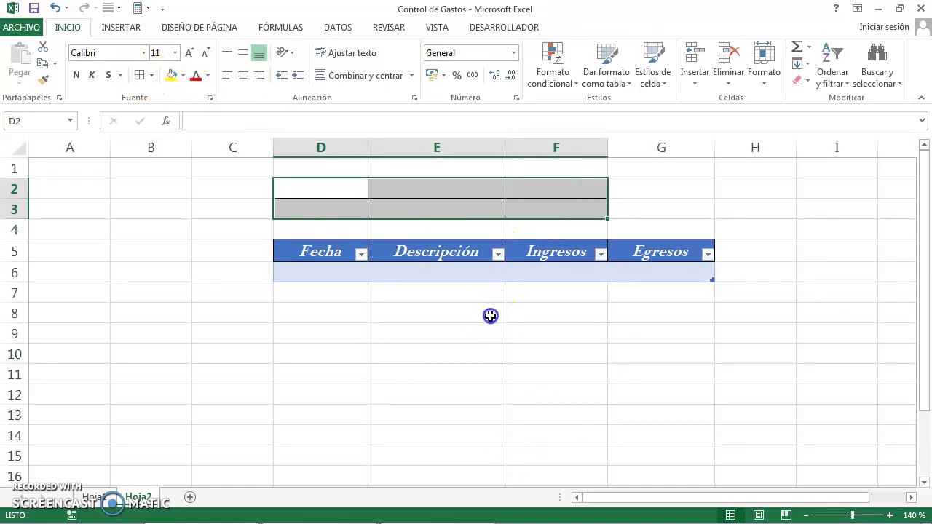
click(319, 190)
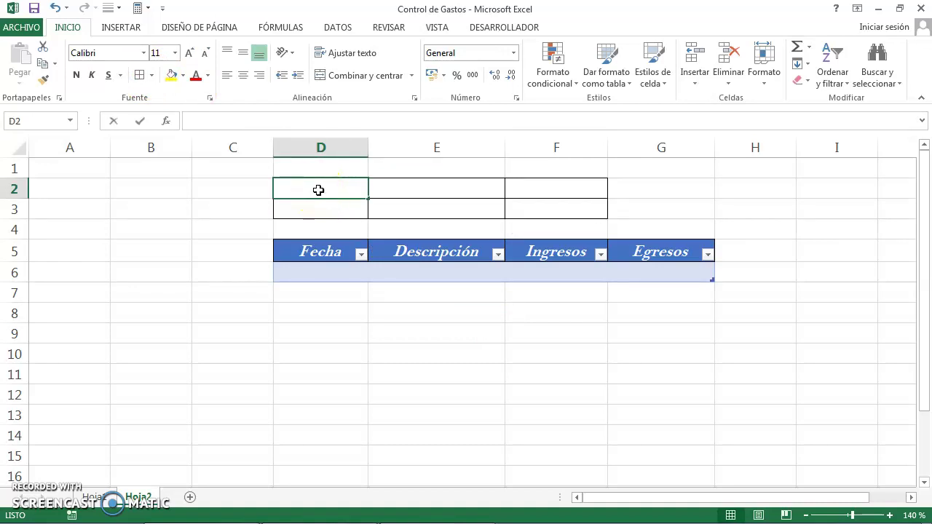
text(Total de Ingresos)
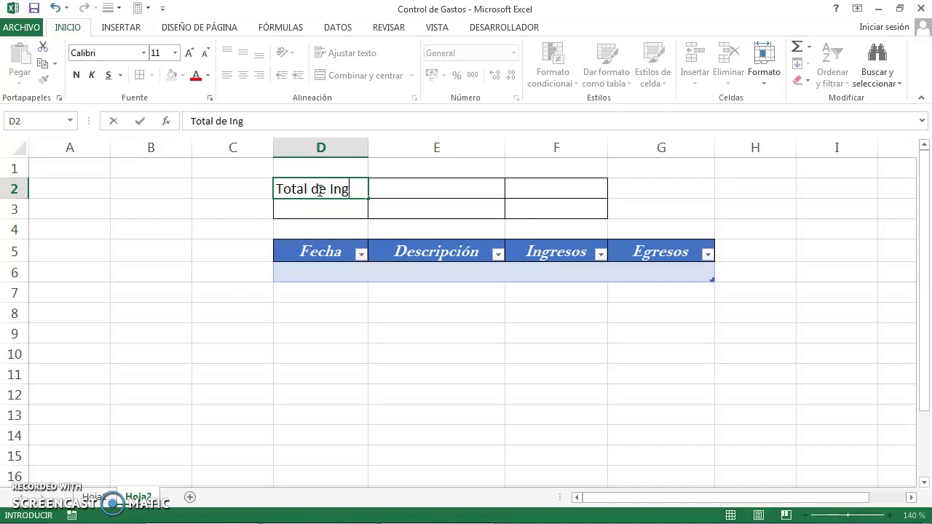
click(430, 351)
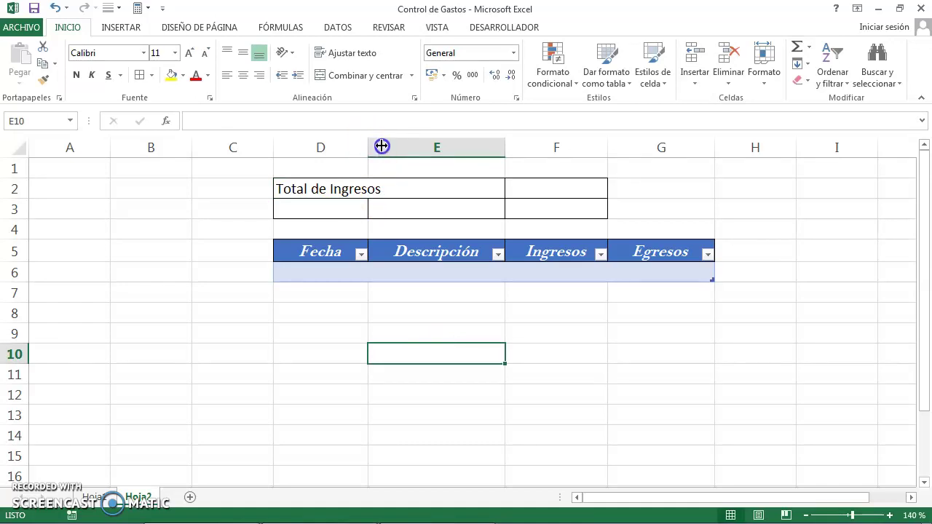
drag(368, 146, 401, 151)
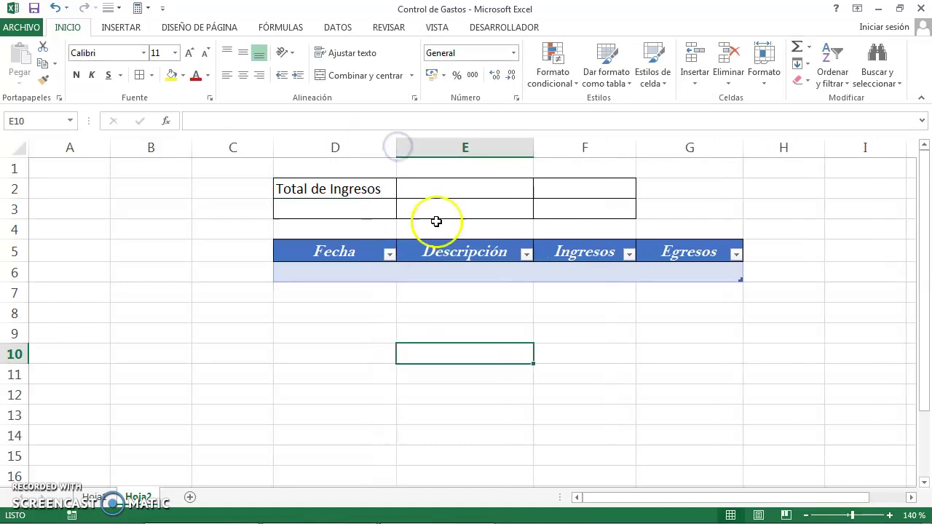
click(420, 190)
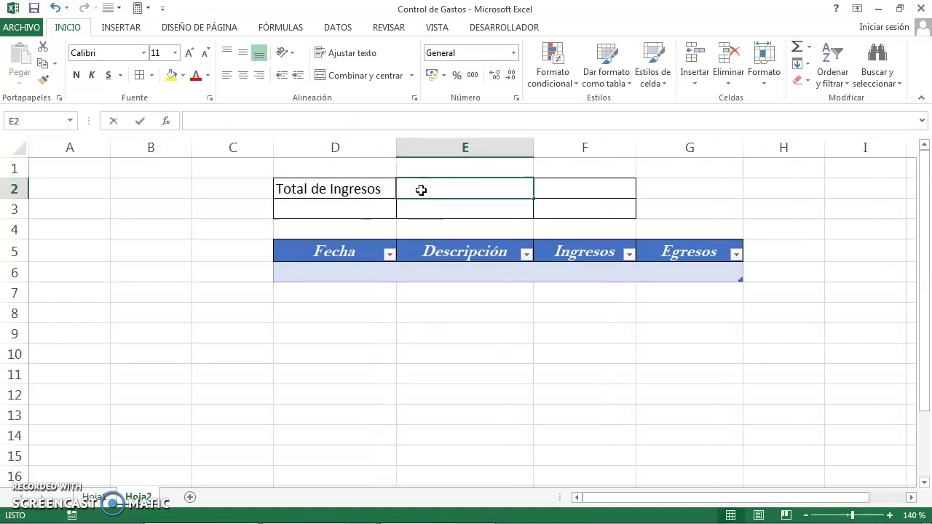
text(Total de Egresos)
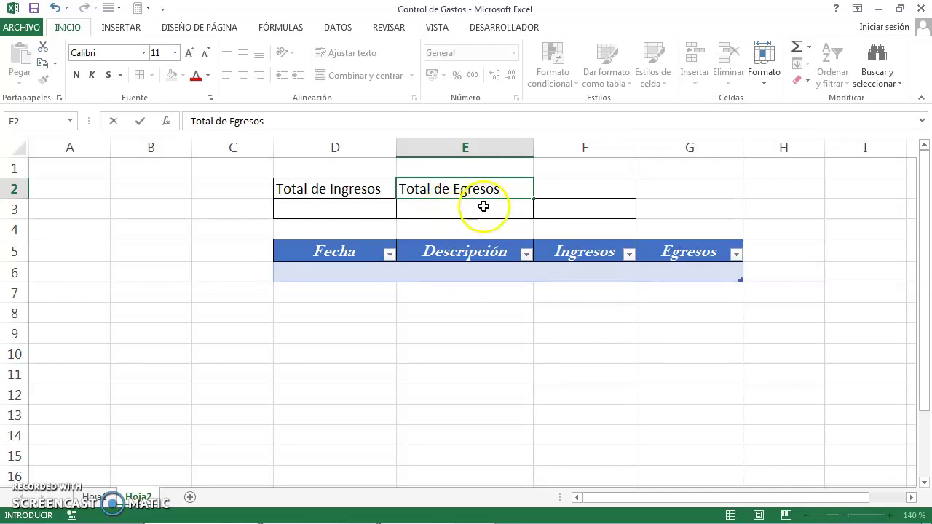
click(578, 191)
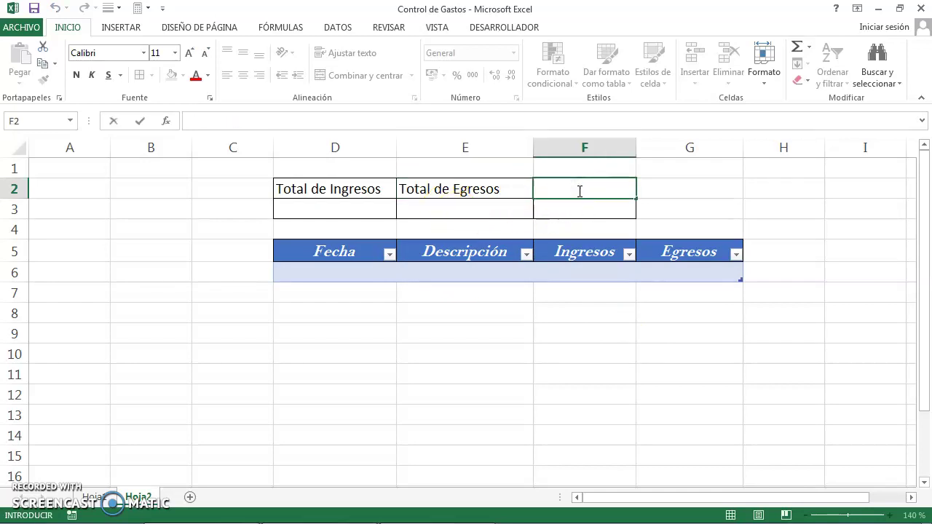
click(659, 370)
click(344, 190)
- Make the D2:F2 labels centered, bold italic Bell MT at size 12
drag(344, 190, 587, 188)
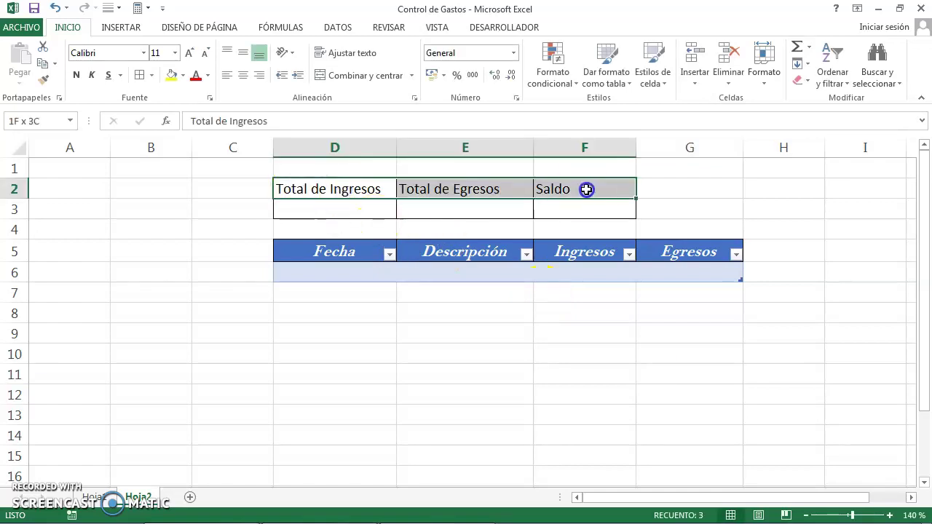
click(243, 76)
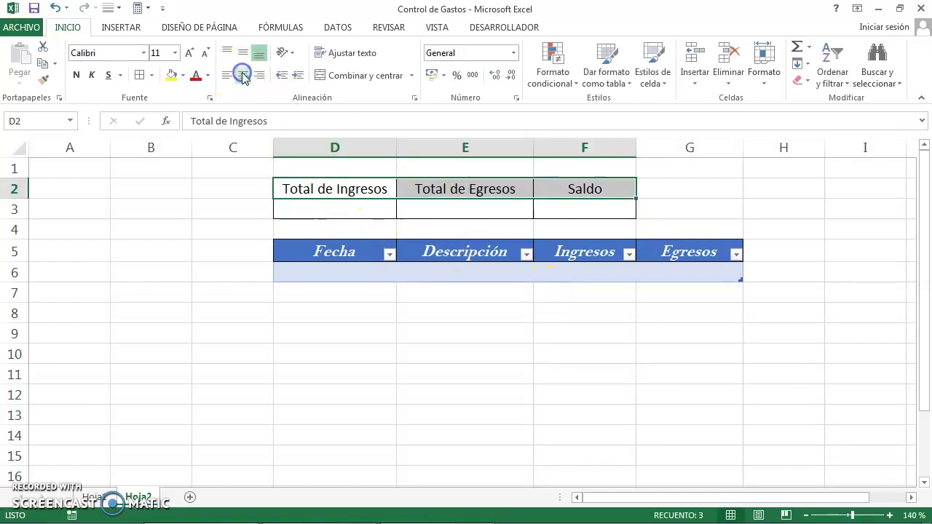
click(76, 75)
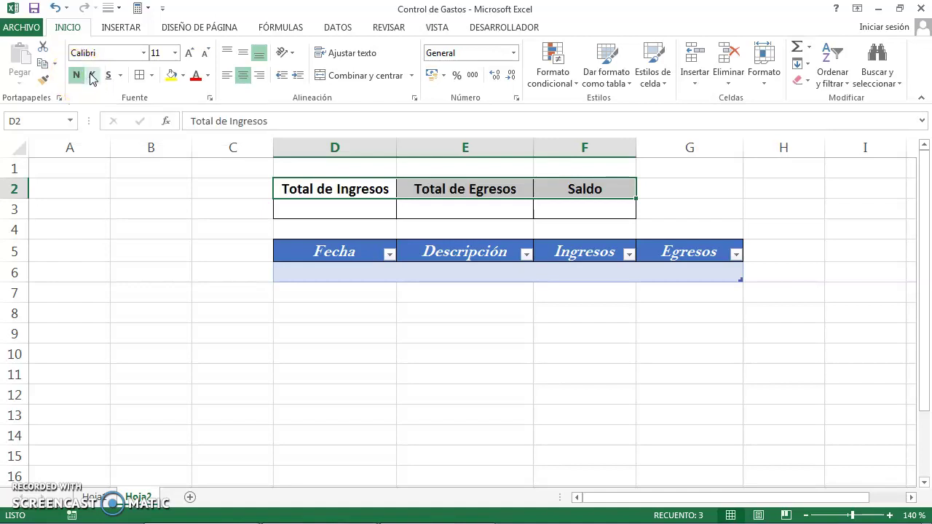
click(91, 75)
click(143, 52)
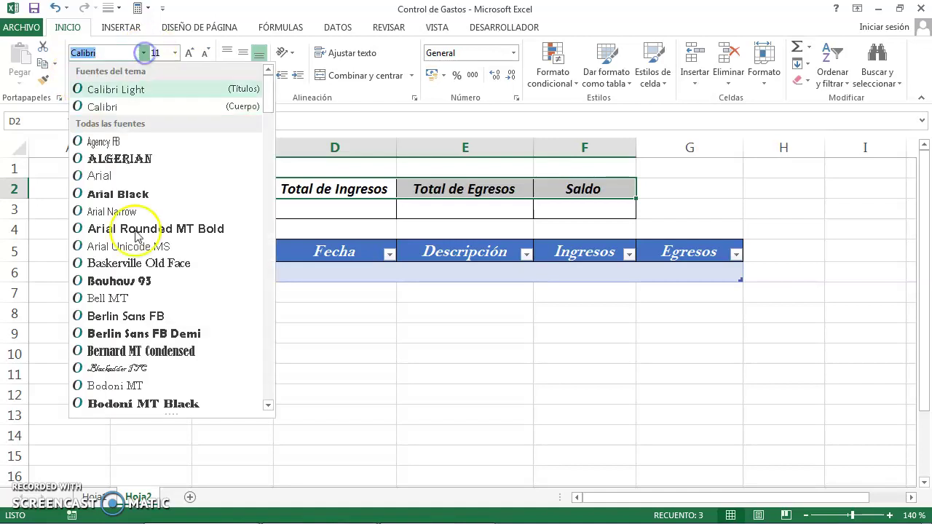
click(119, 297)
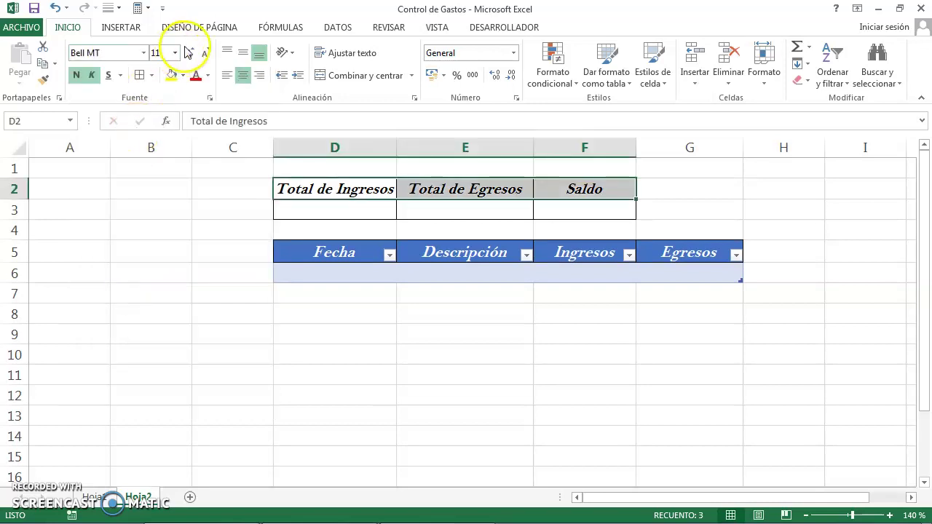
click(188, 53)
click(382, 336)
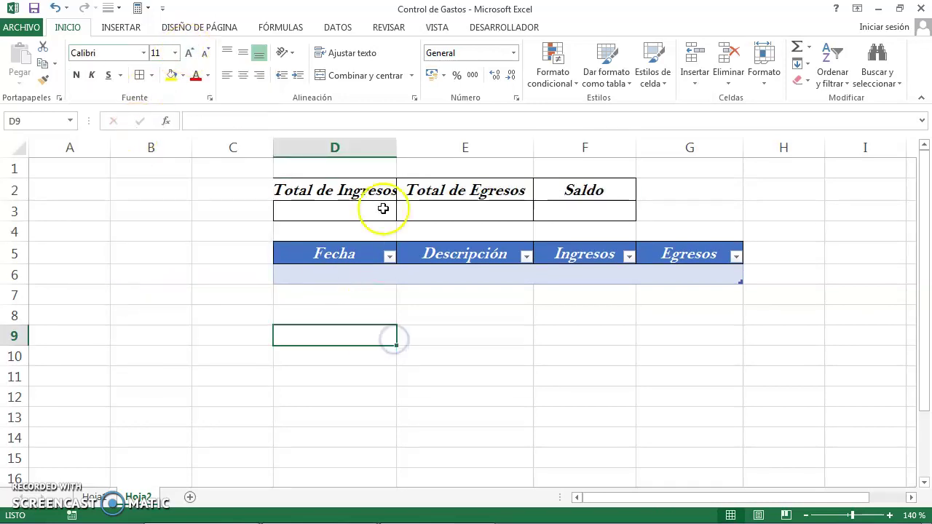
- Widen column D further and fill the D2:F2 labels yellow
drag(396, 148, 406, 149)
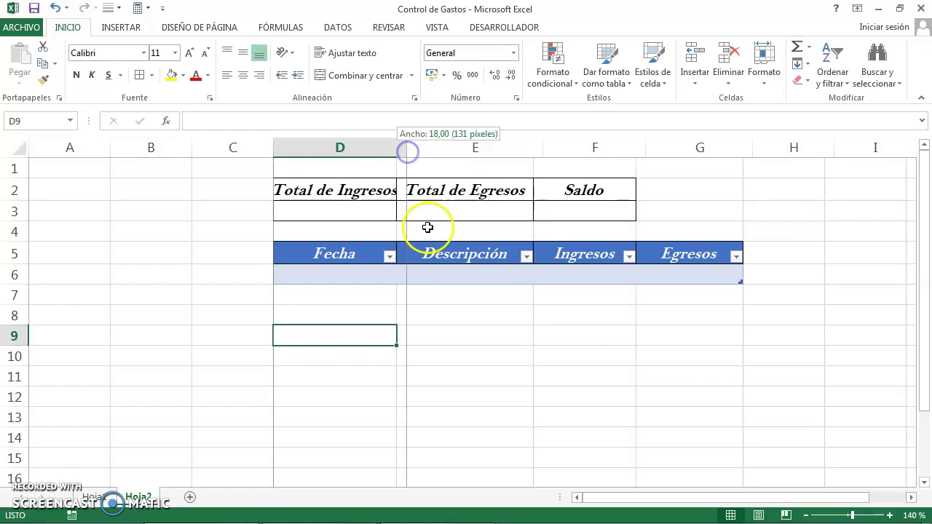
drag(324, 189, 588, 191)
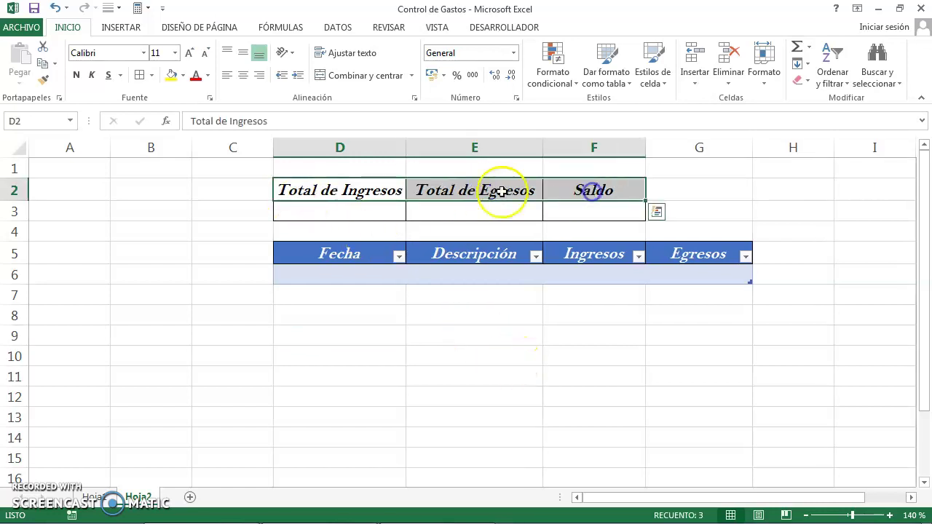
click(172, 76)
click(437, 318)
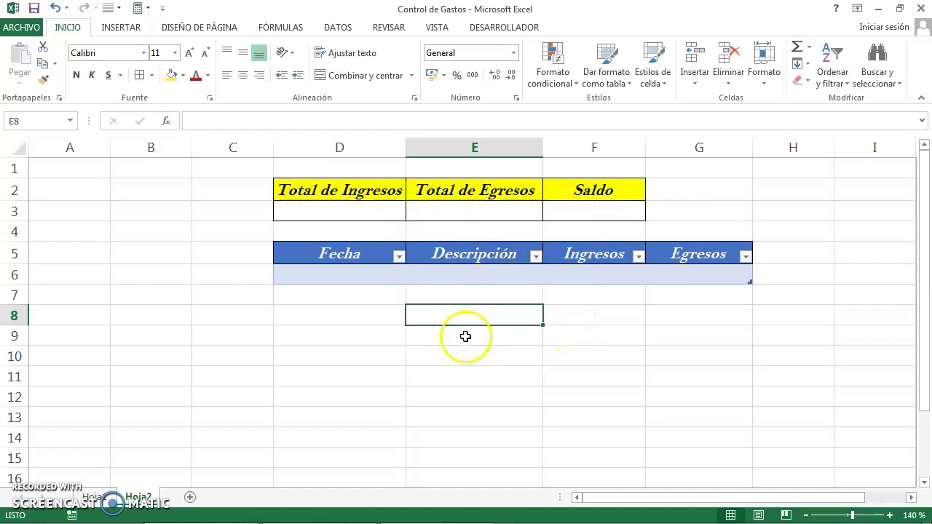
click(331, 208)
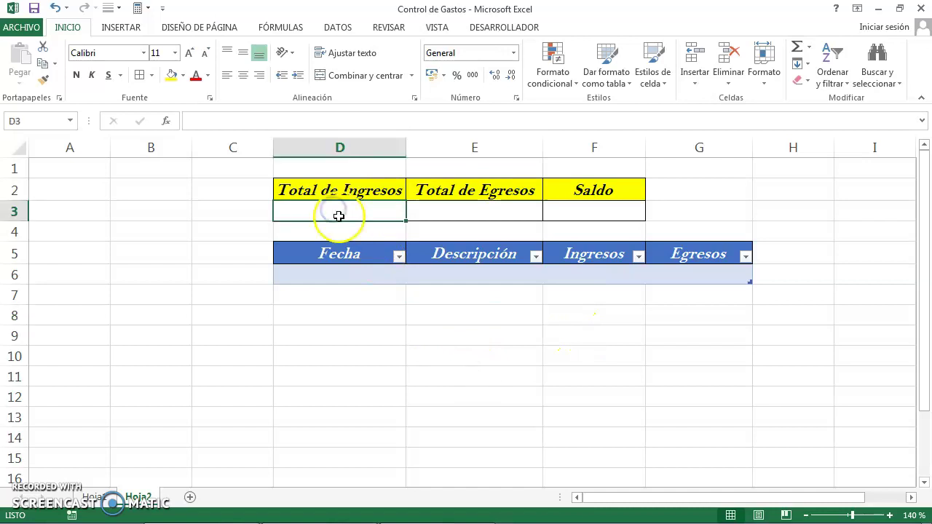
- Enter =SUBTOTALES(9;Contabilidad1[Ingresos]) in D3 and center the D3:F3 totals
click(196, 119)
text(=)
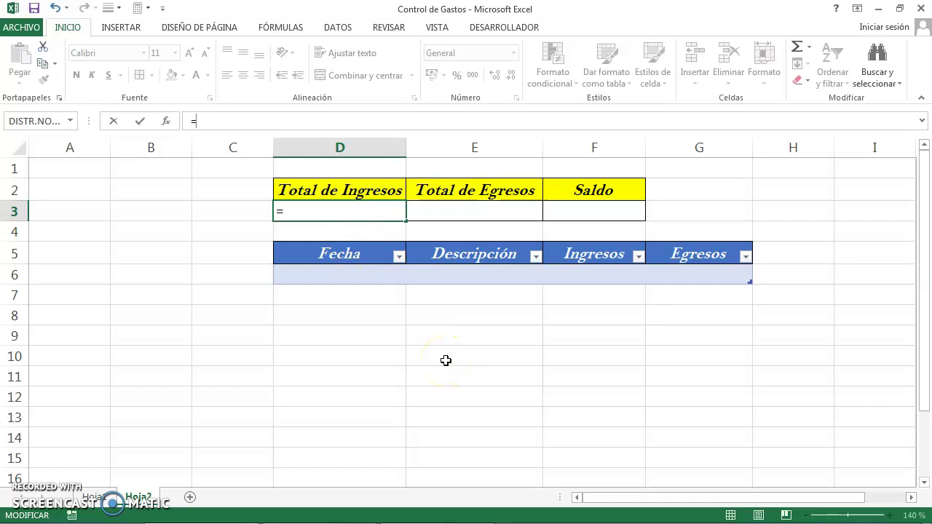
text(sub)
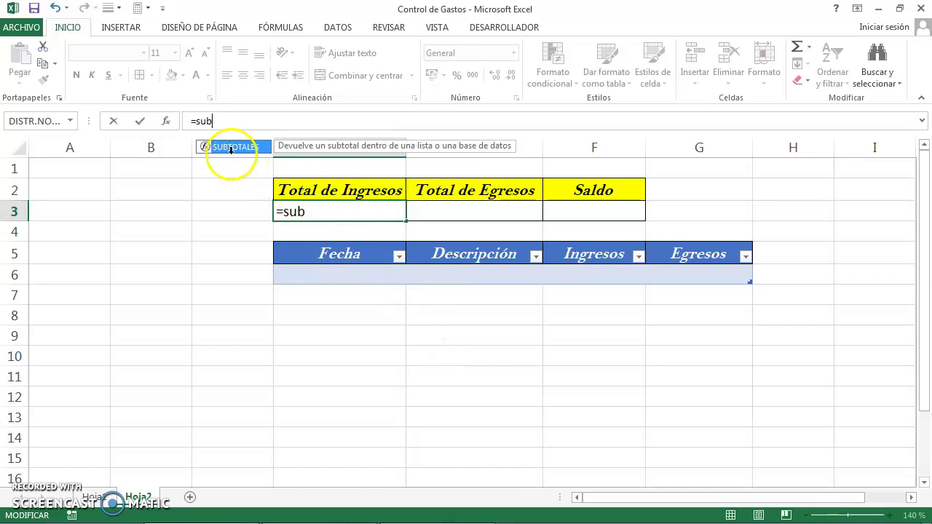
double_click(233, 150)
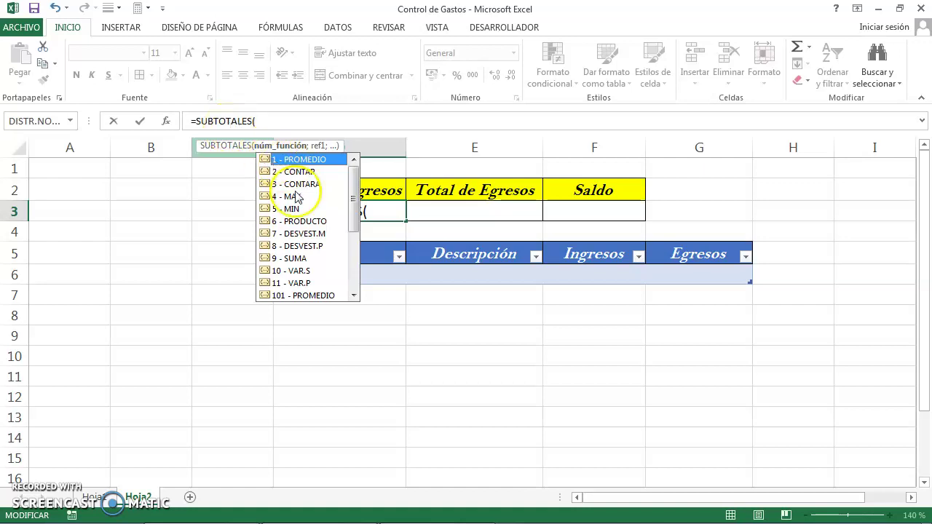
double_click(294, 259)
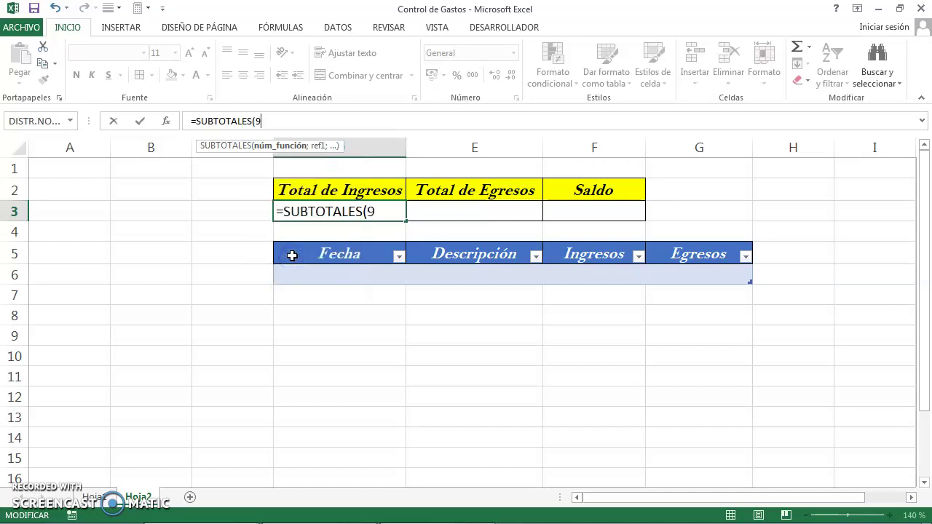
text(;)
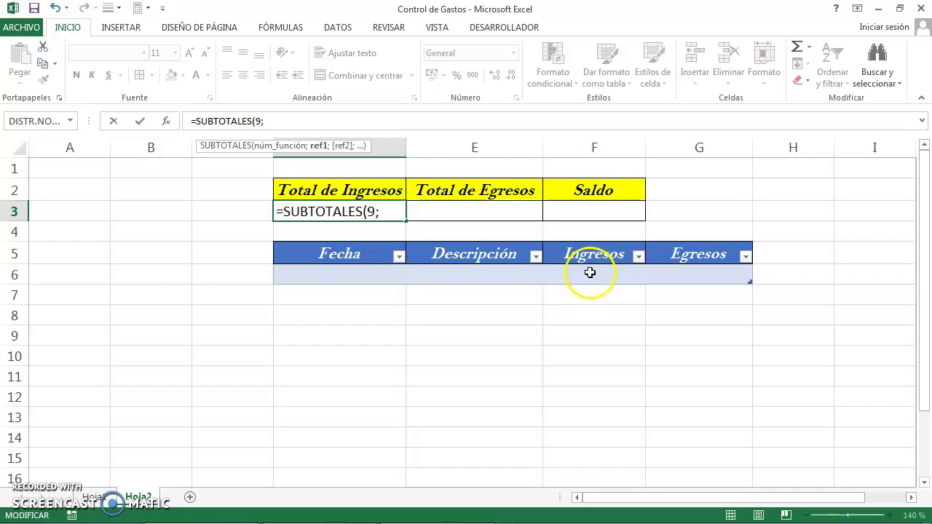
click(590, 272)
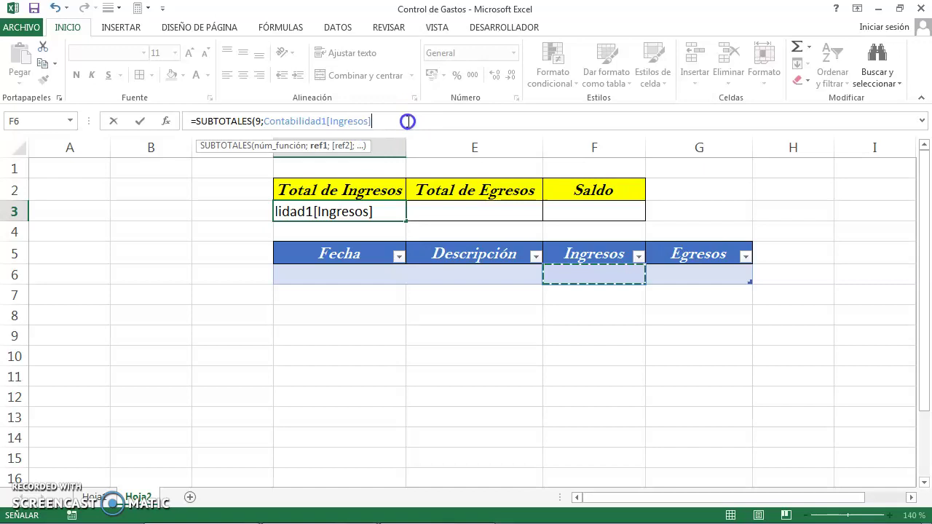
key(Return)
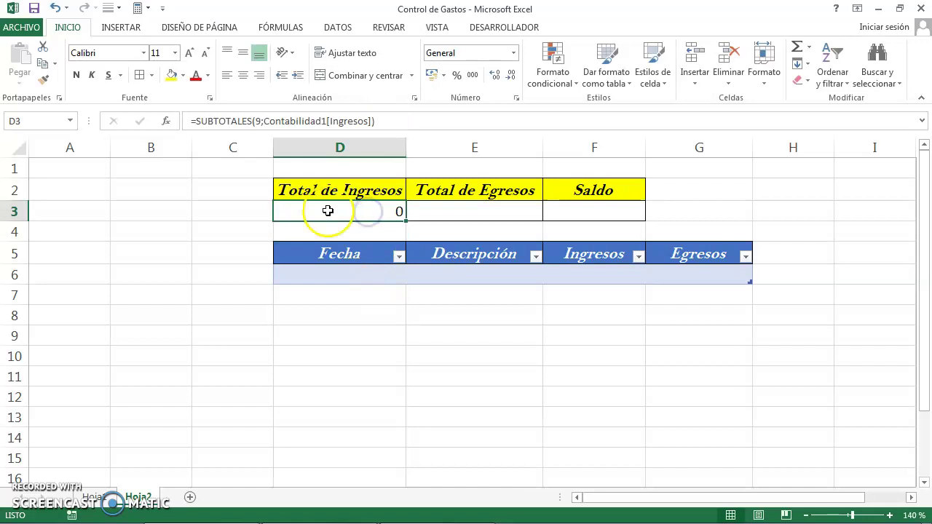
drag(368, 211, 585, 209)
click(244, 76)
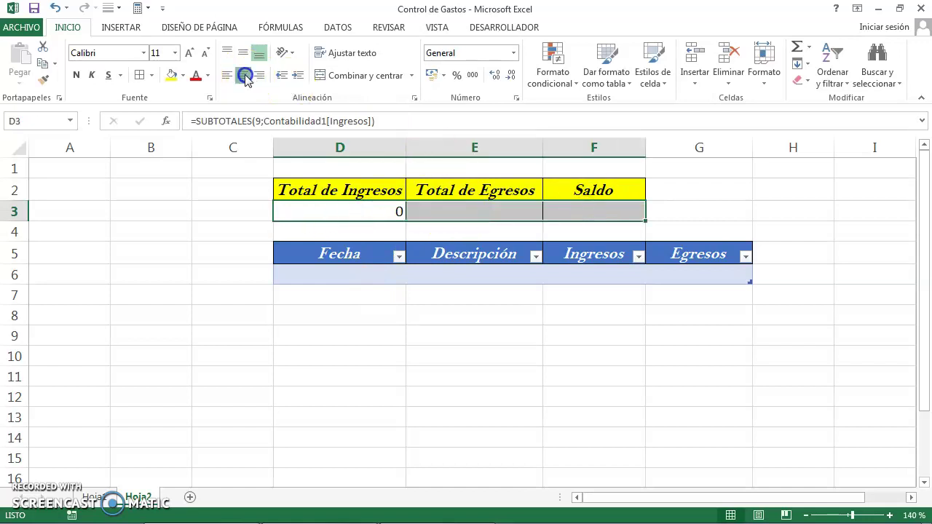
click(512, 398)
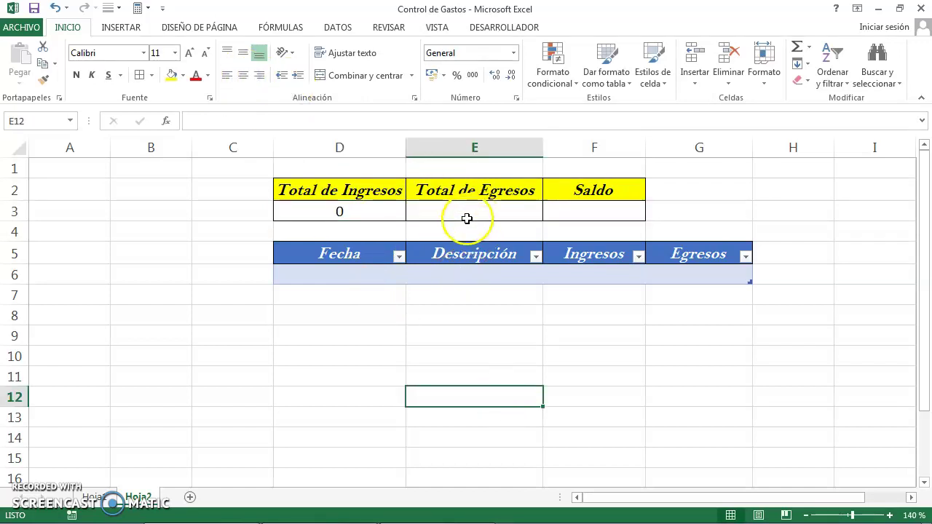
- Enter =SUBTOTALES(9;Contabilidad1[Egresos]) in E3 as the expense total
click(464, 213)
click(203, 122)
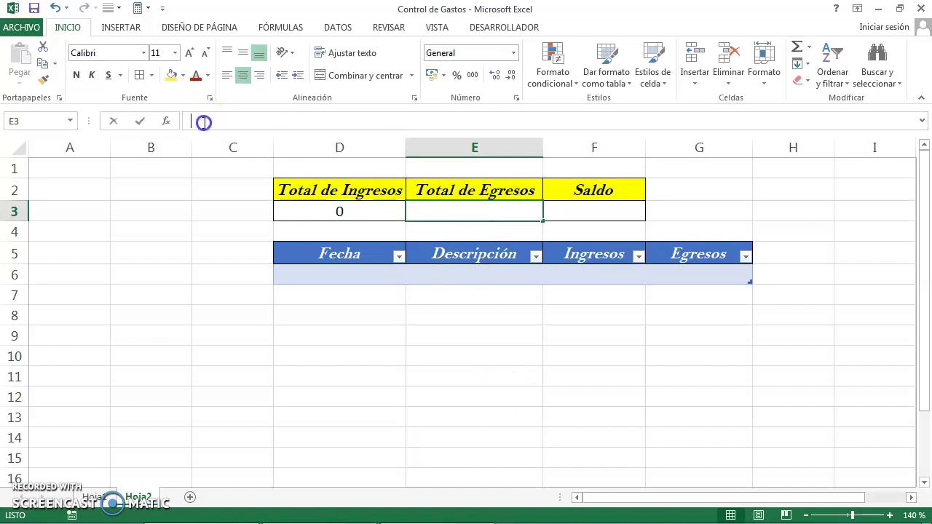
text(=)
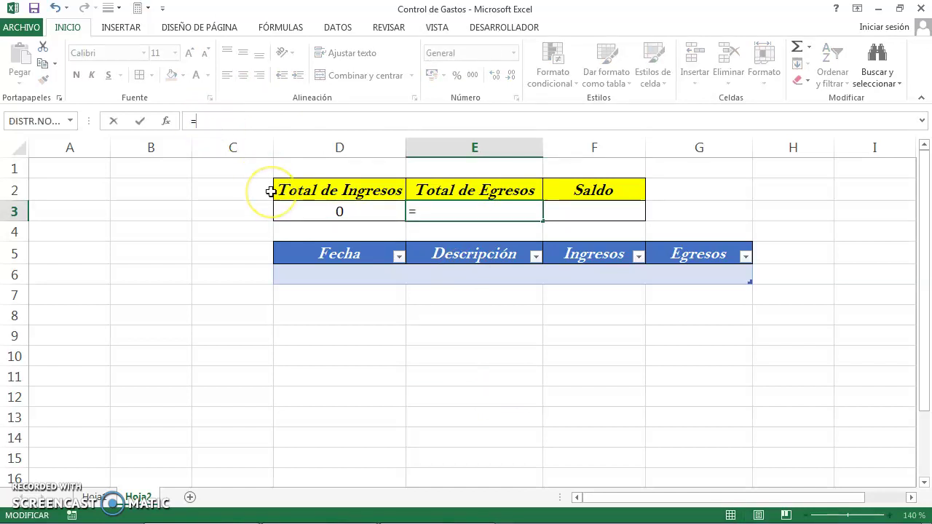
text(subt)
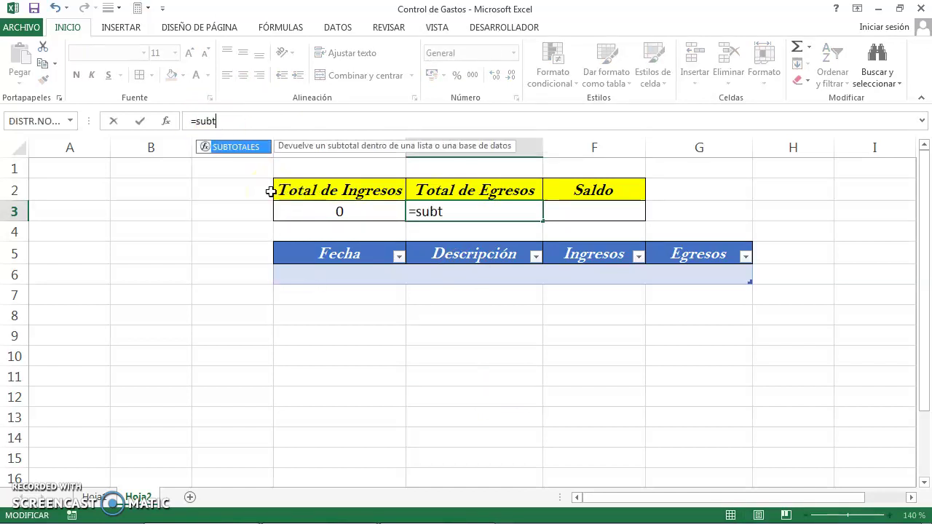
double_click(239, 146)
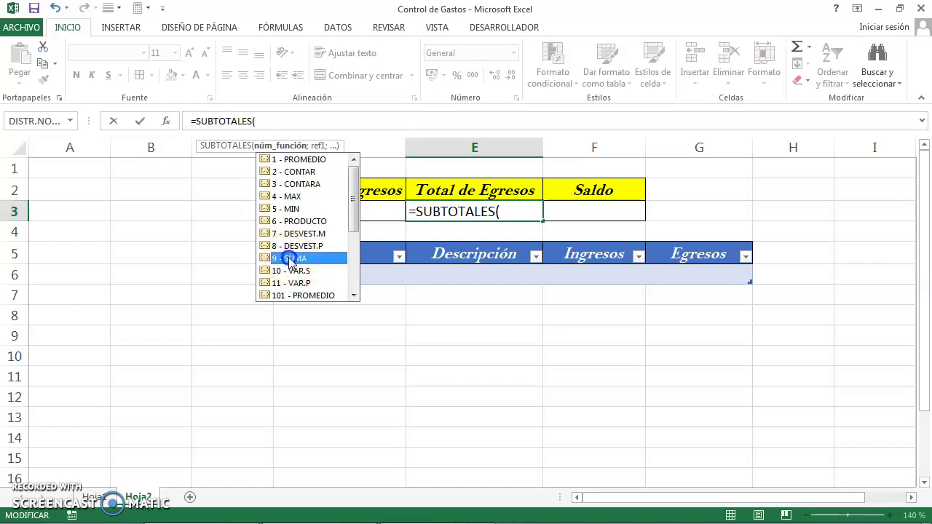
double_click(290, 258)
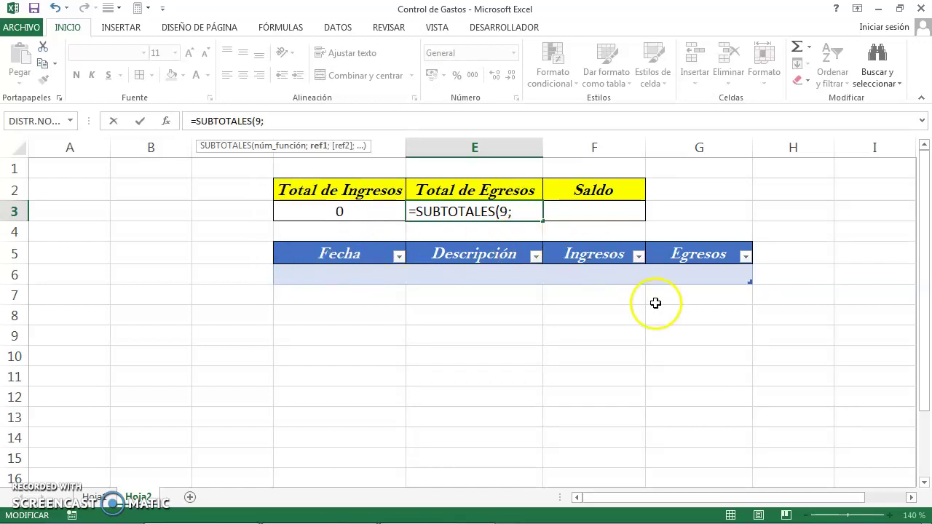
click(703, 275)
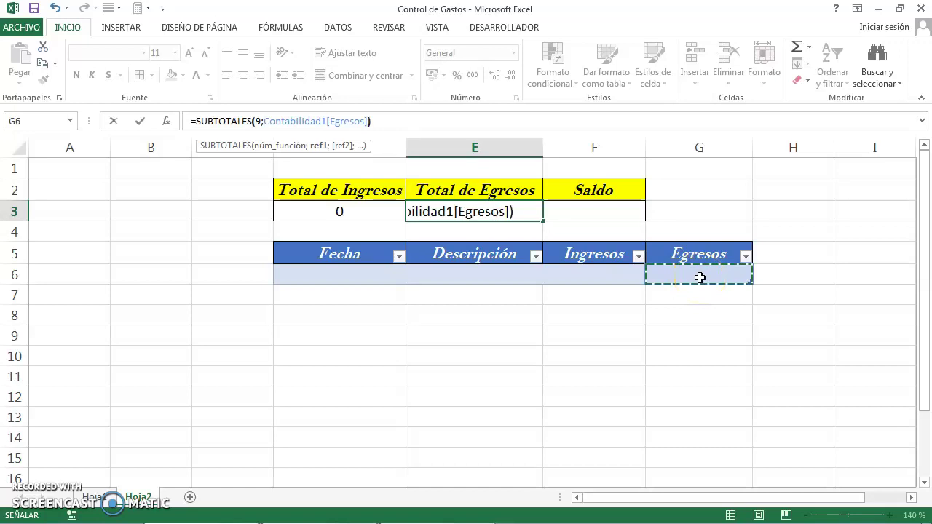
key(Return)
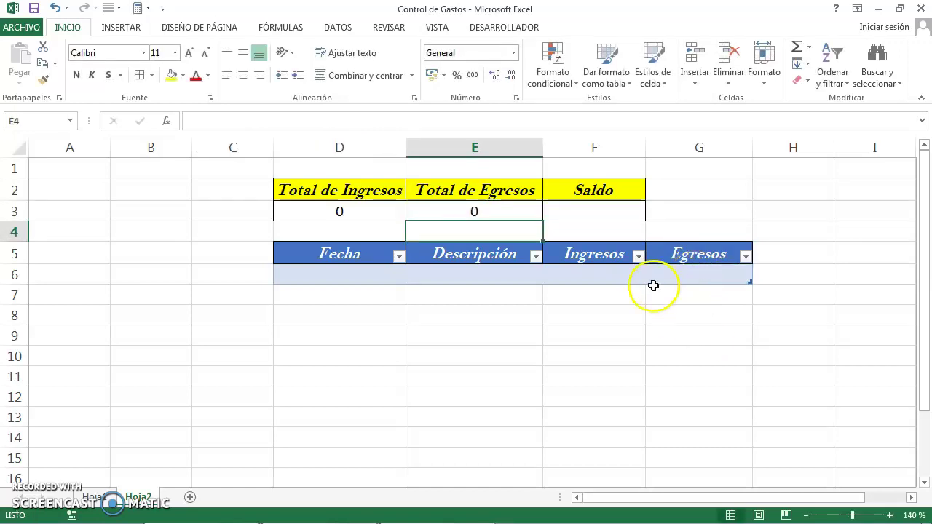
- Enter the balance formula =D3-E3 in F3
click(587, 209)
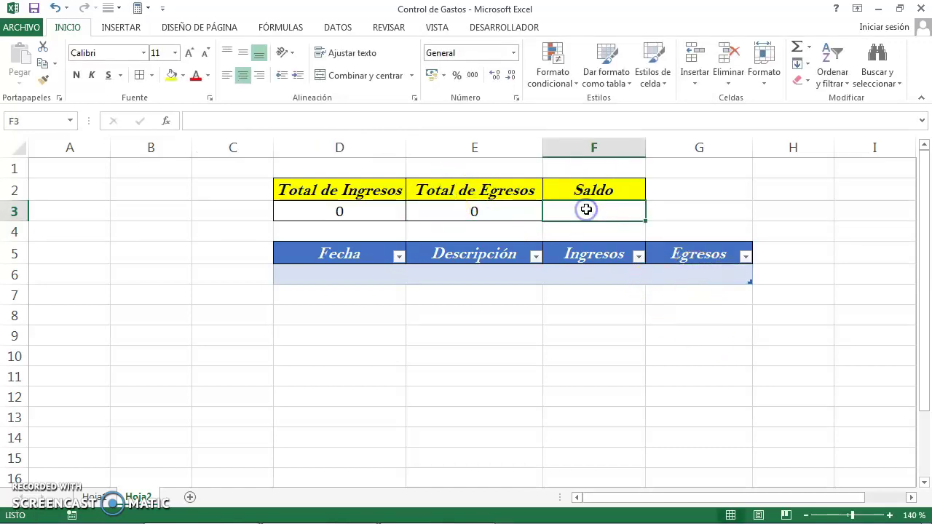
click(220, 121)
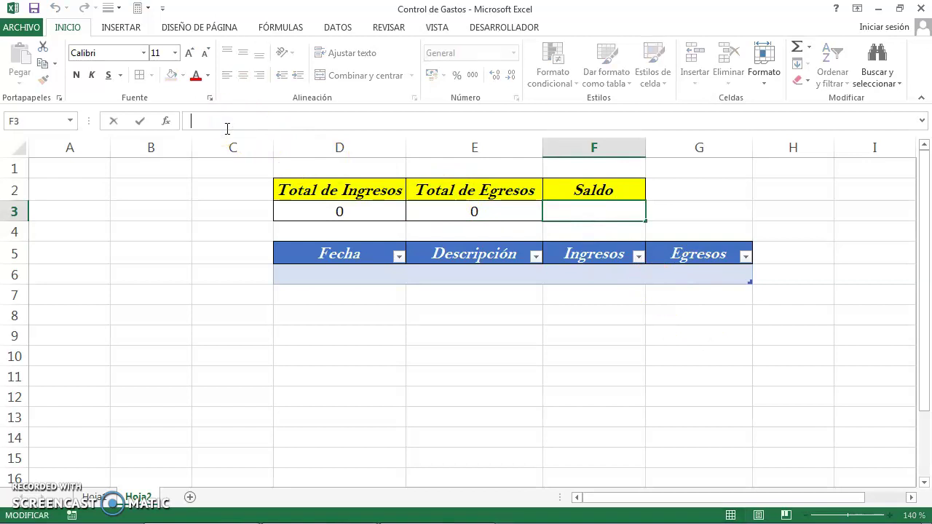
text(=)
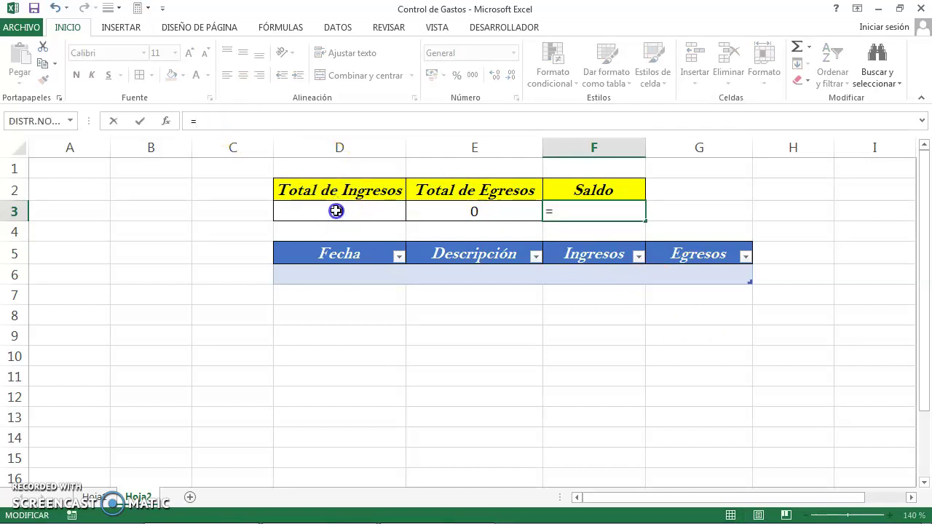
click(336, 210)
text(-)
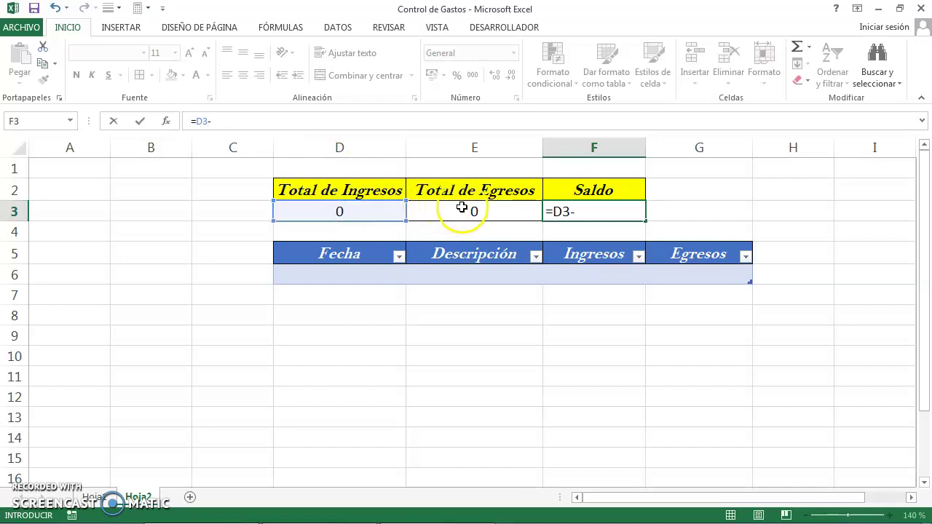
click(462, 209)
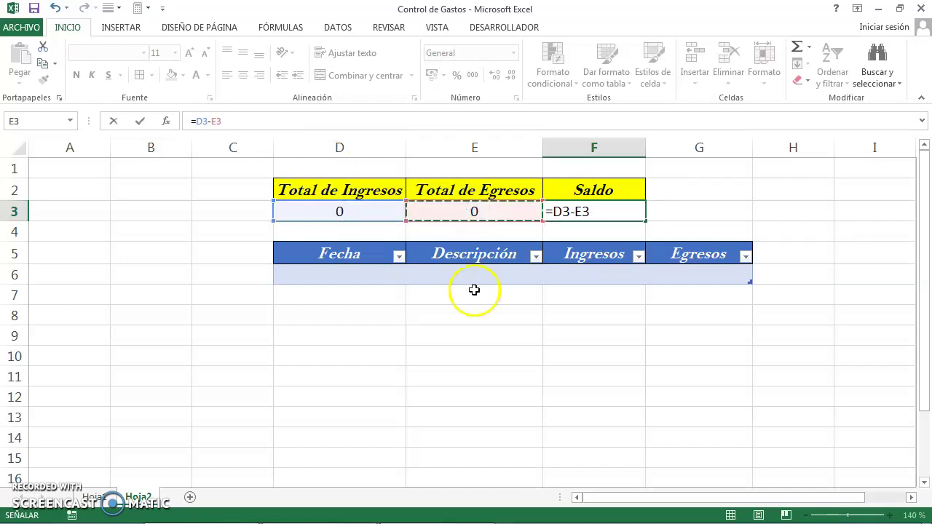
key(Return)
click(319, 273)
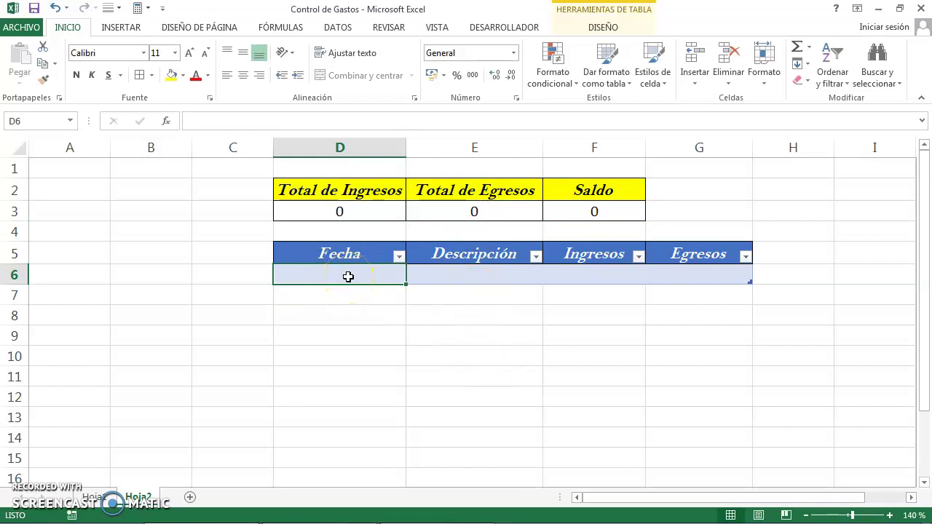
- Record 01/05/2021, Venta de Equipos and income 3500 in the table's first row
text(01/05/2021)
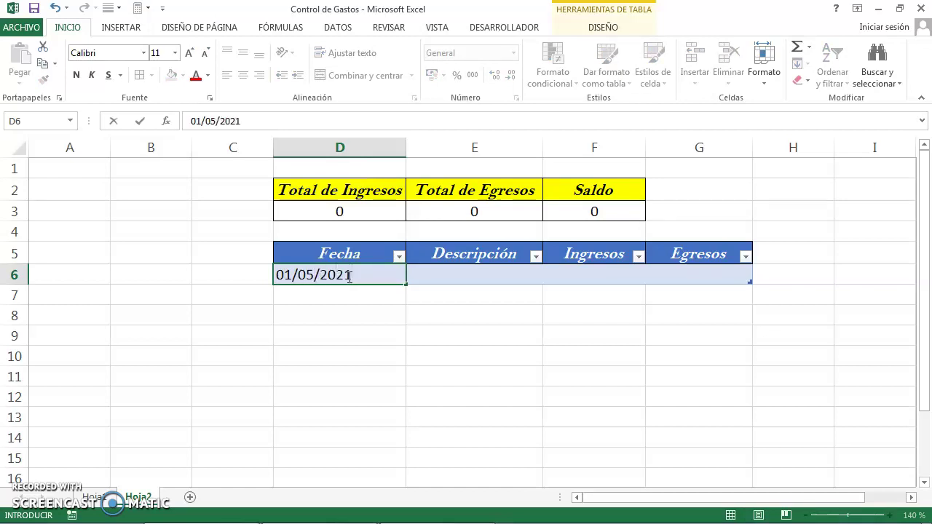
click(452, 274)
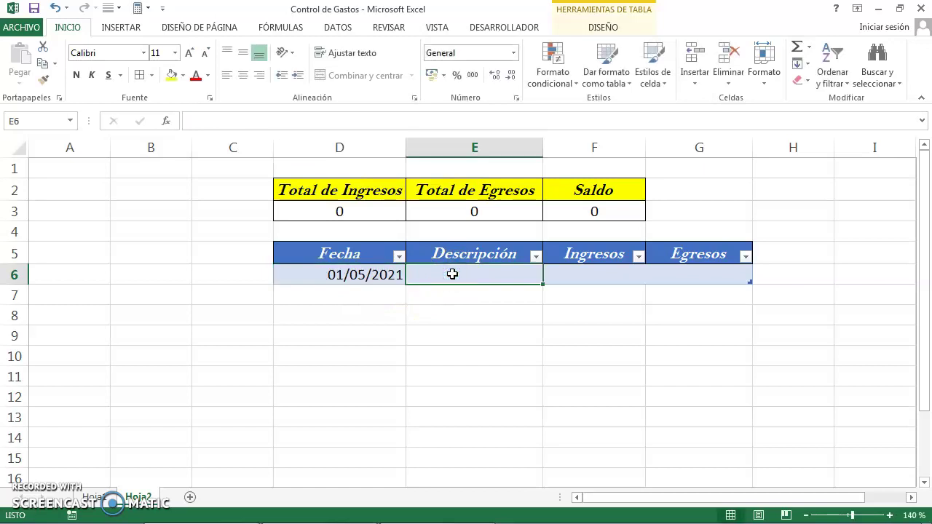
text(Venta de Equipos)
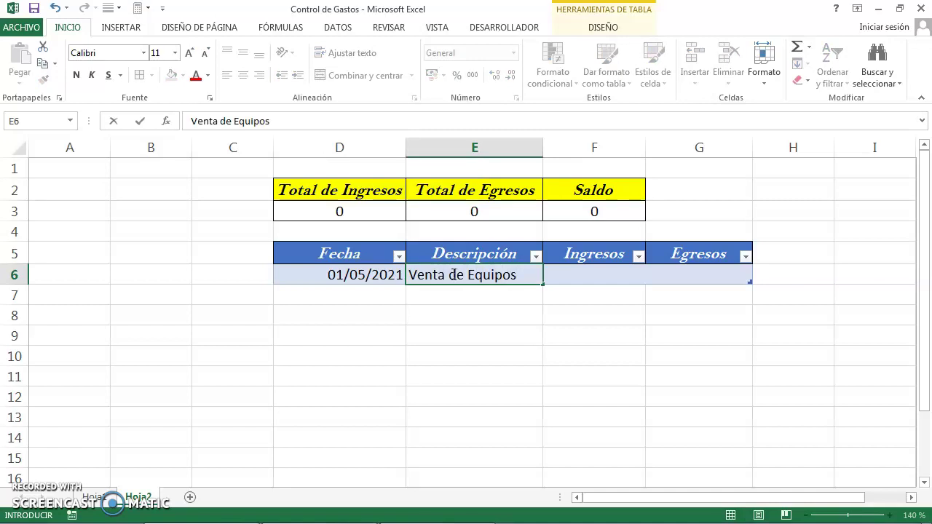
click(557, 313)
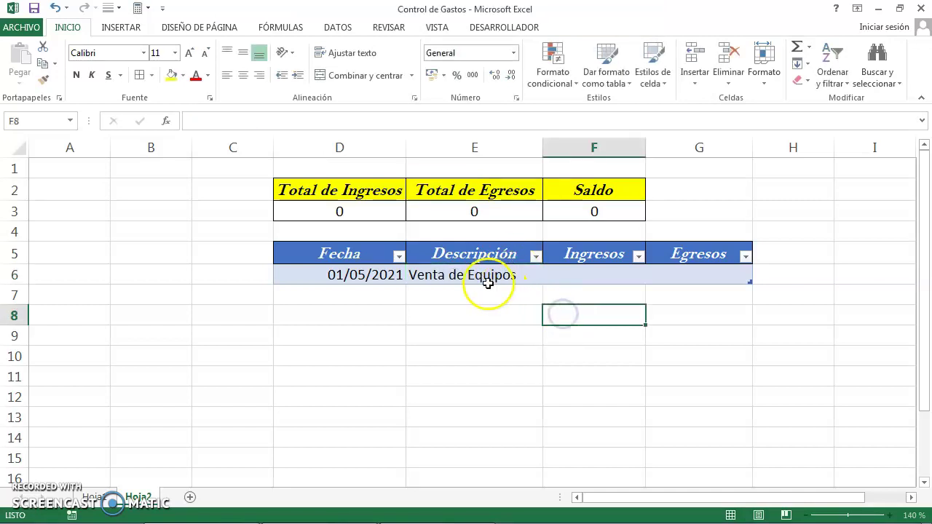
click(585, 275)
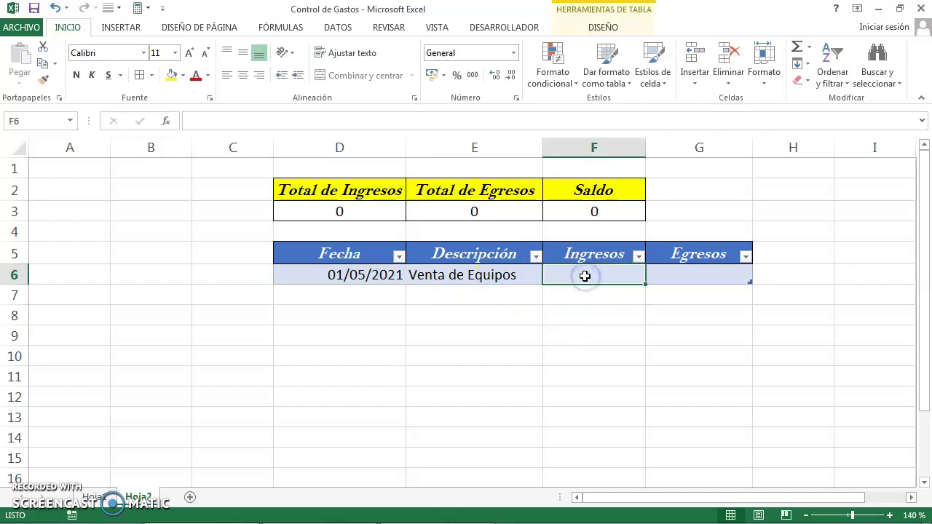
text(3500)
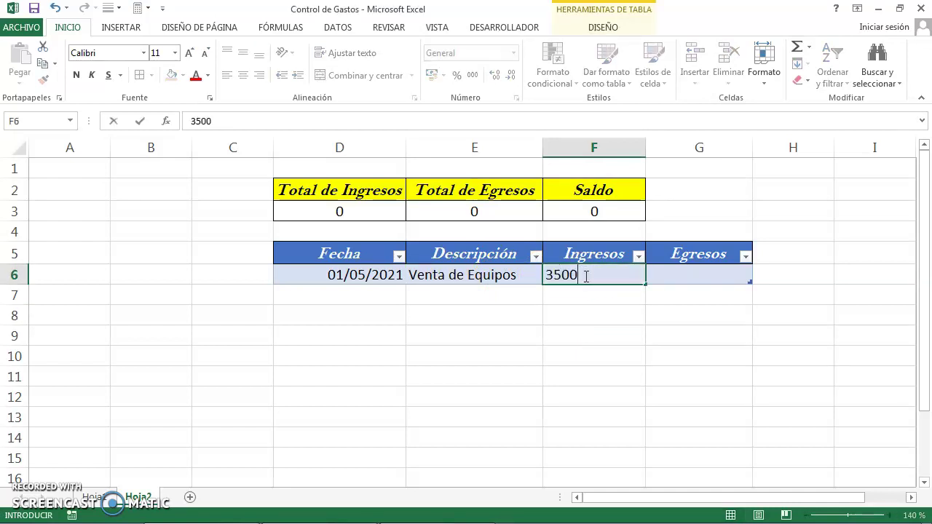
key(Return)
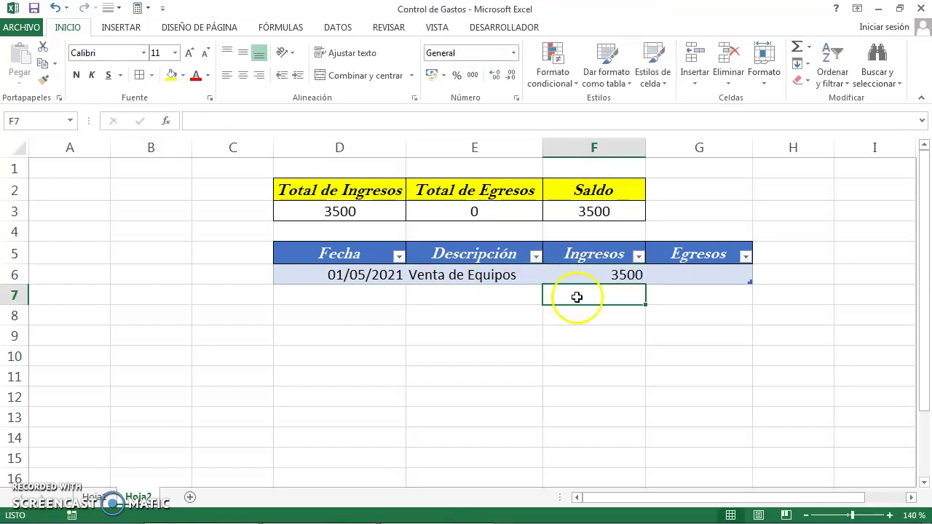
click(691, 276)
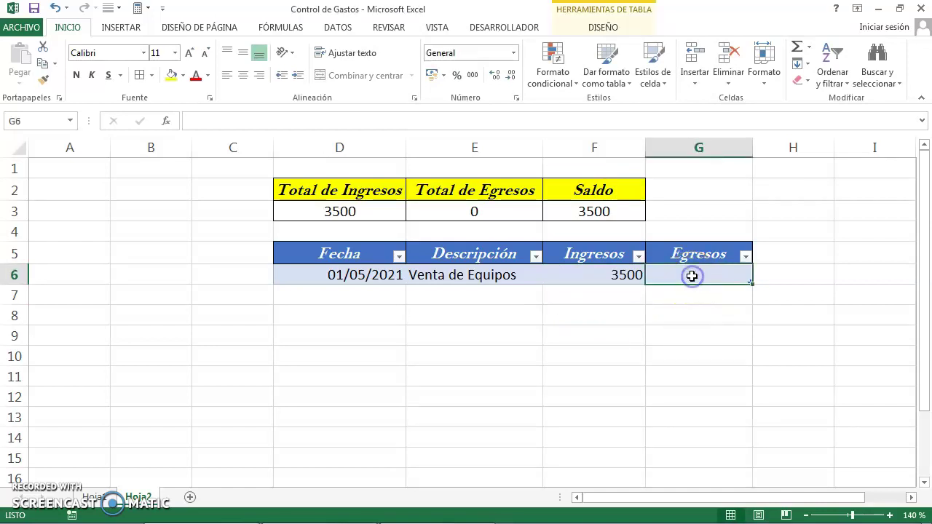
click(603, 300)
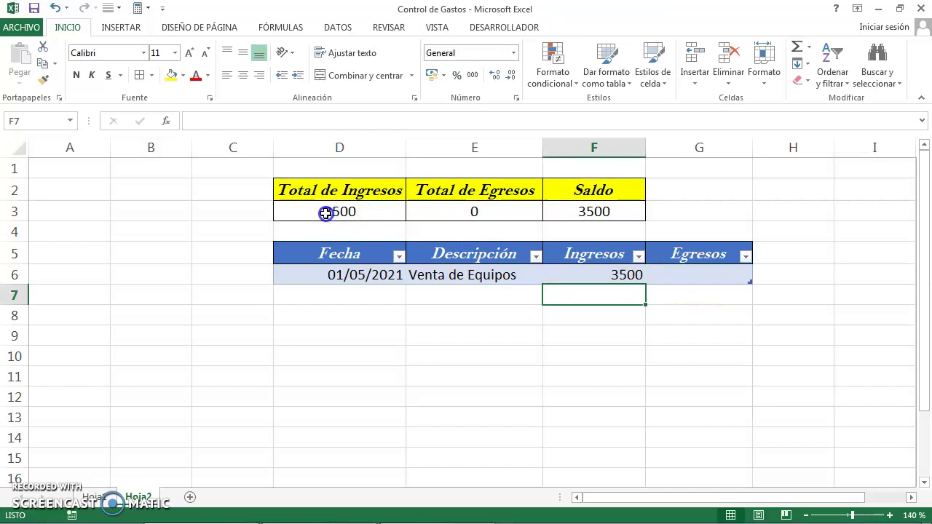
- Centre the first data row D6:G6 (01/05/2021, Venta de Equipos, 3500) in its cells
drag(309, 275, 706, 274)
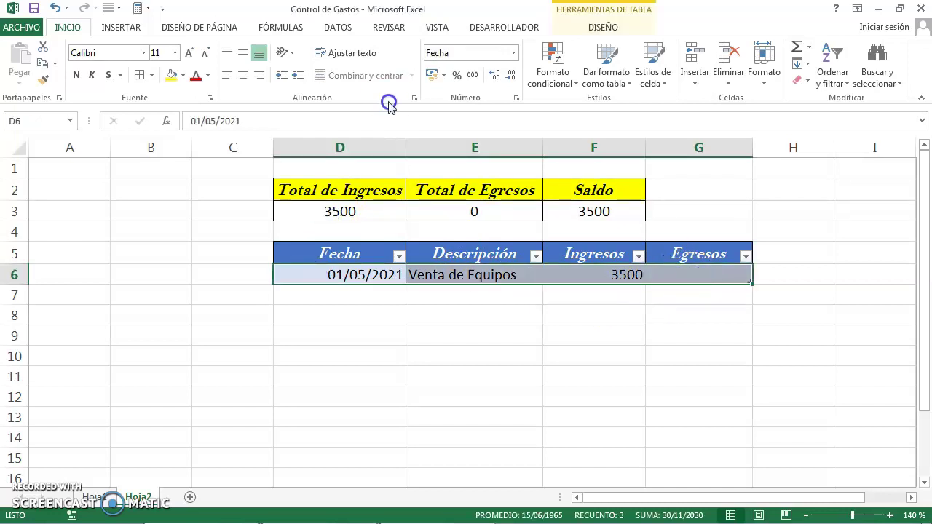
click(242, 75)
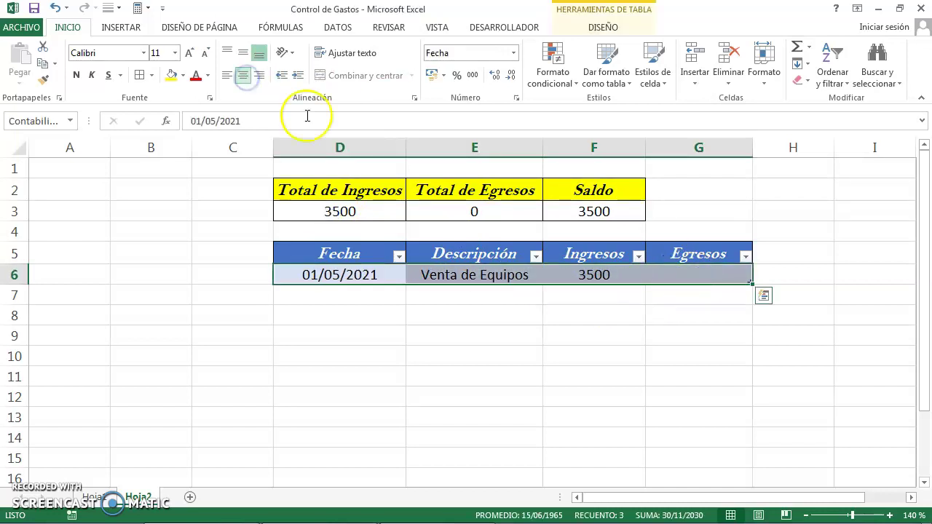
click(548, 330)
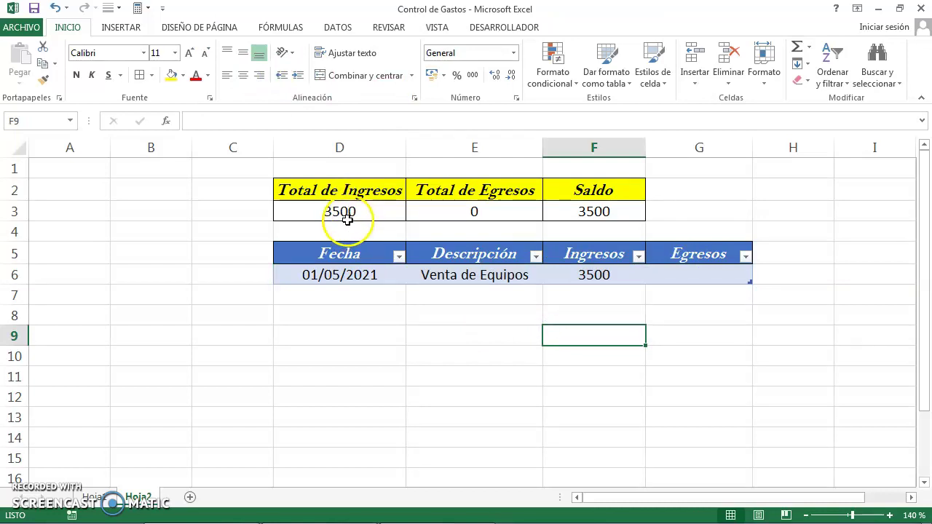
click(336, 274)
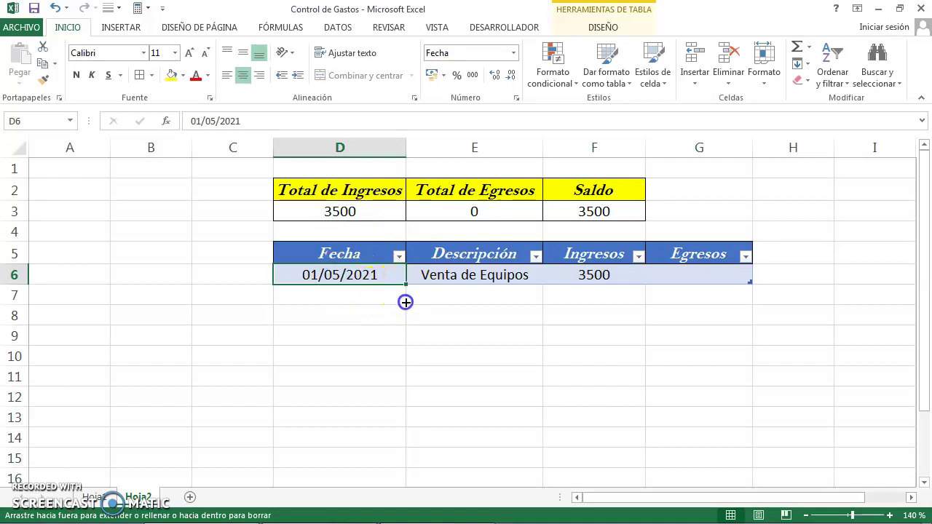
- Add row 7 dated 02/05/2021 for Pago de Servicio with a 600 expense
drag(406, 284, 406, 302)
click(458, 296)
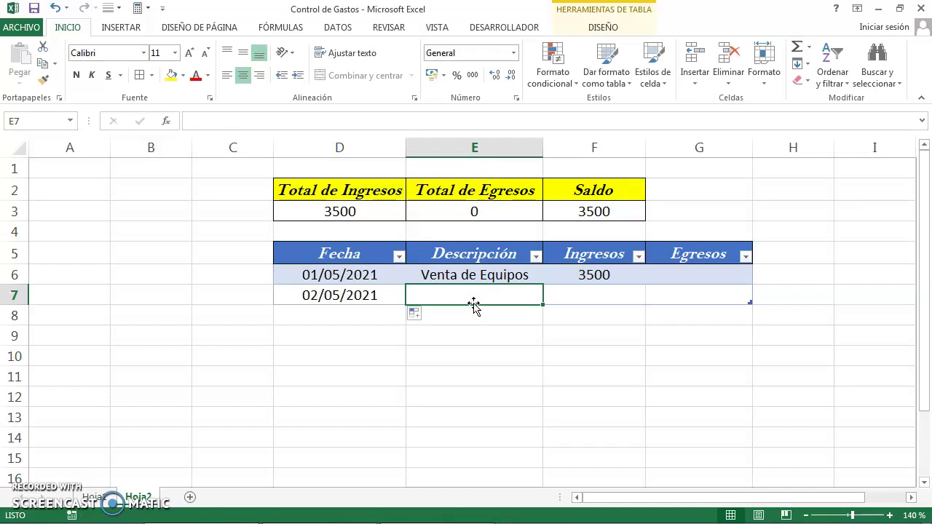
text(Pago d)
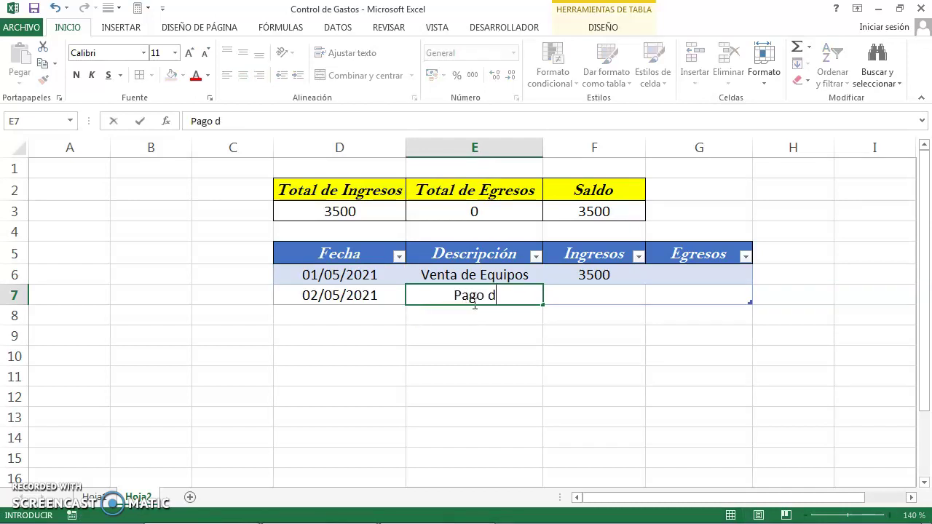
text(icio)
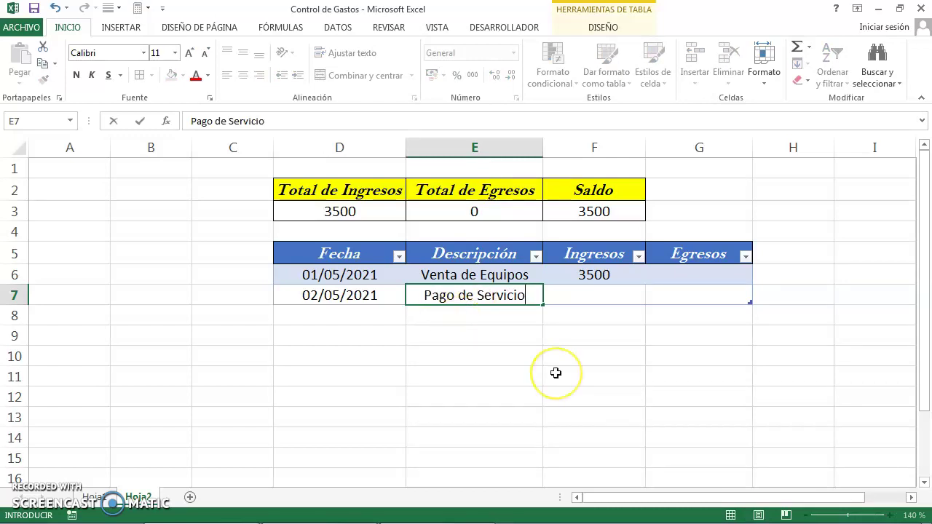
click(546, 354)
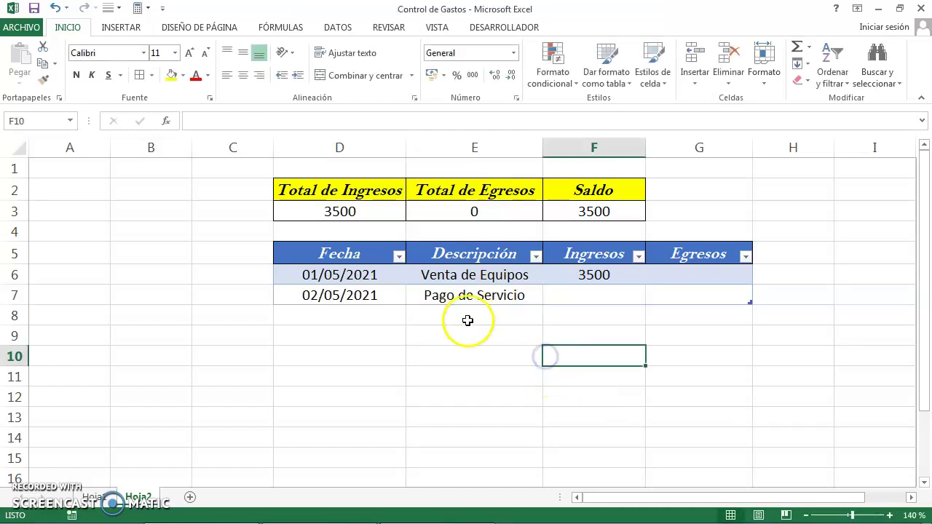
click(697, 294)
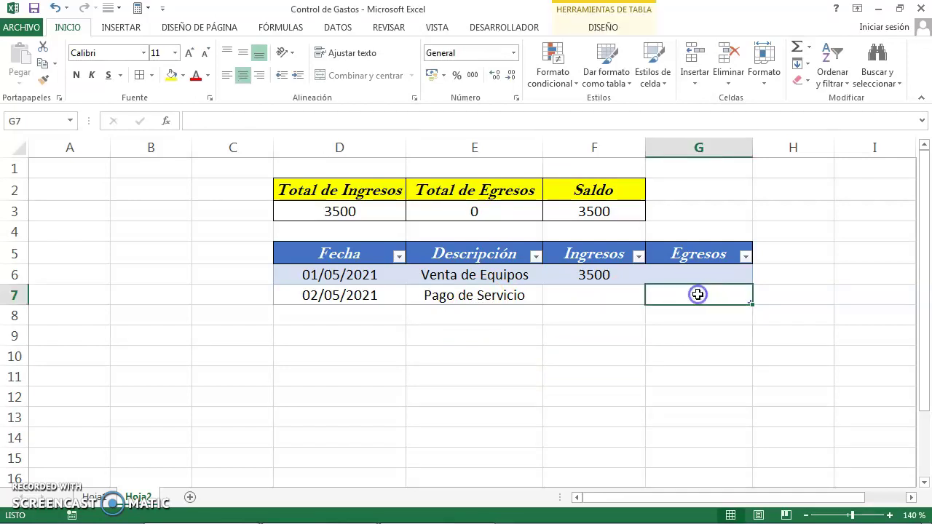
text(600)
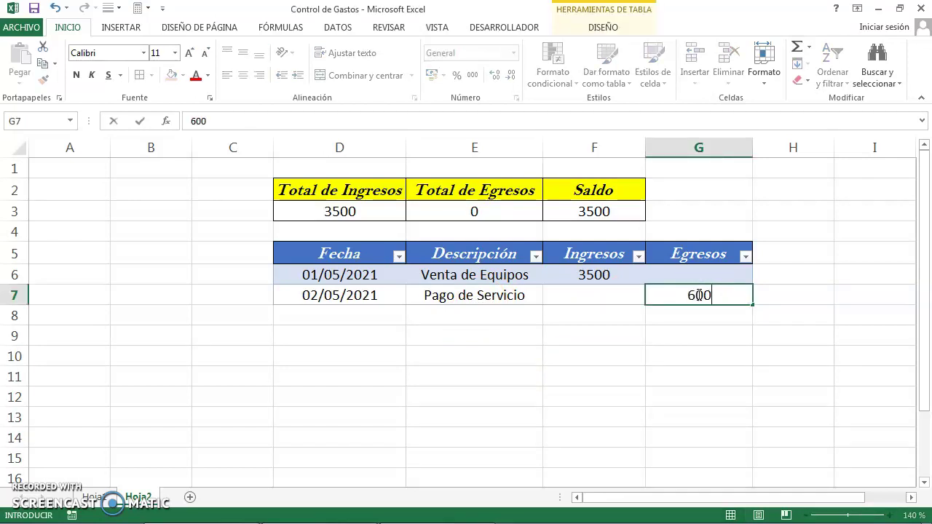
click(686, 373)
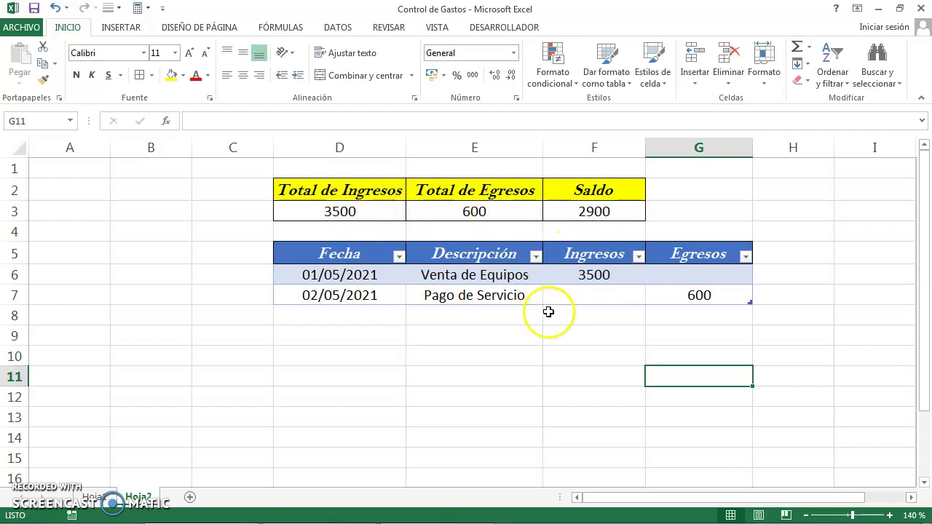
- Format the Ingresos and Egresos amounts in F6:G7 as Moneda currency
drag(570, 271, 697, 299)
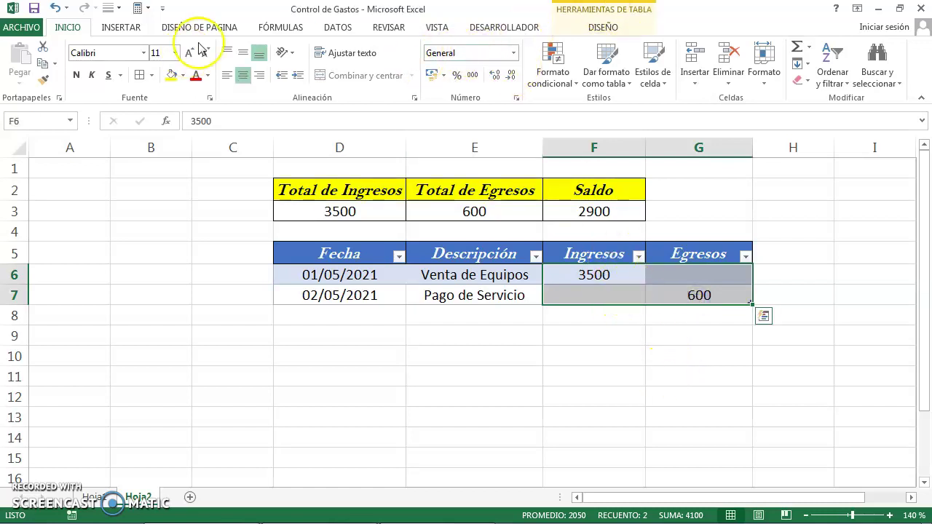
click(513, 54)
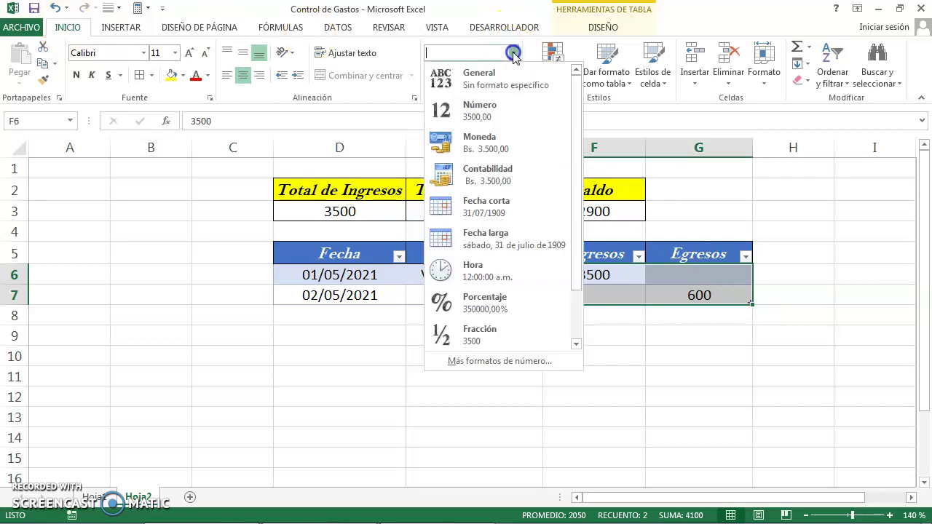
click(481, 143)
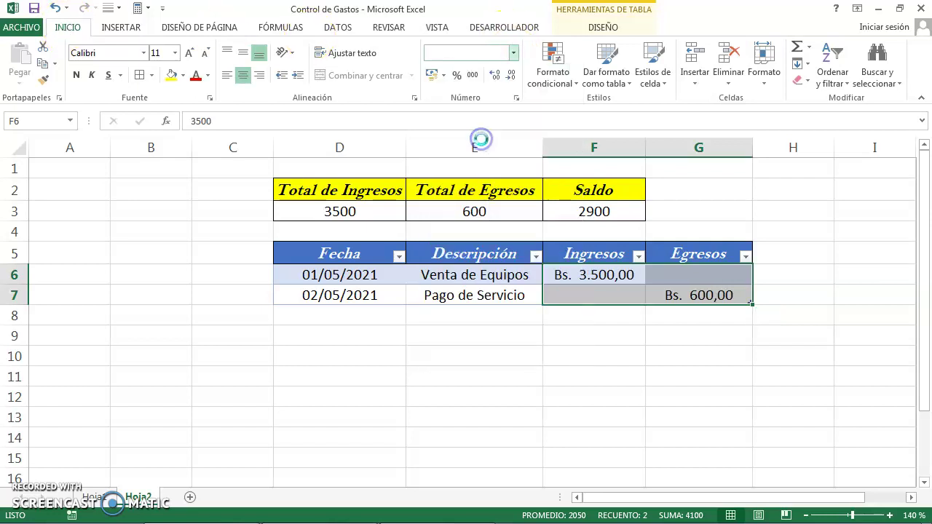
click(615, 357)
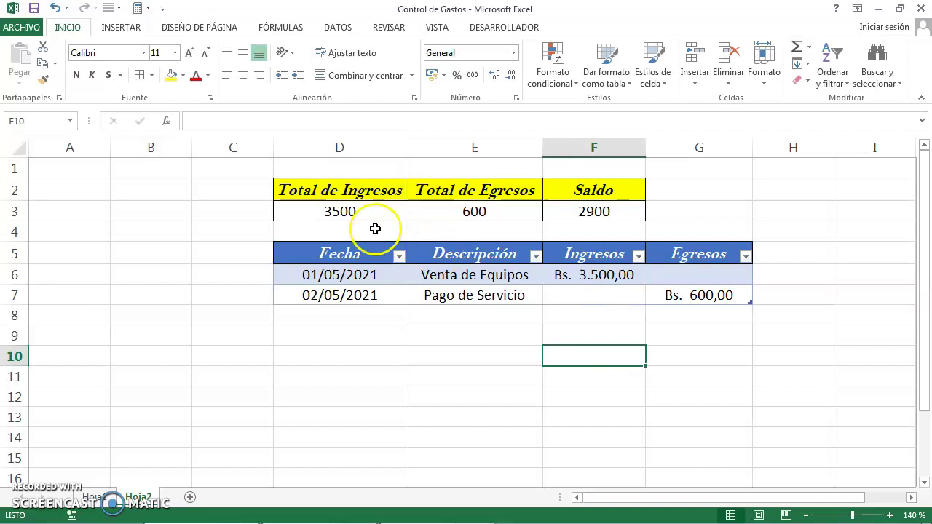
- Apply the Moneda currency format to the three totals in D3:F3
mouse_move(339, 211)
mouse_down()
mouse_move(586, 211)
mouse_move(575, 201)
mouse_up()
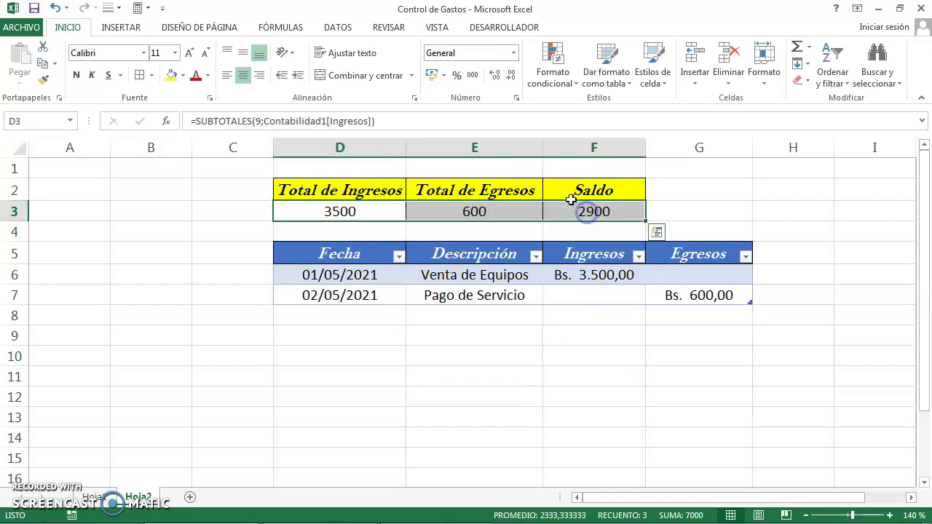
click(513, 56)
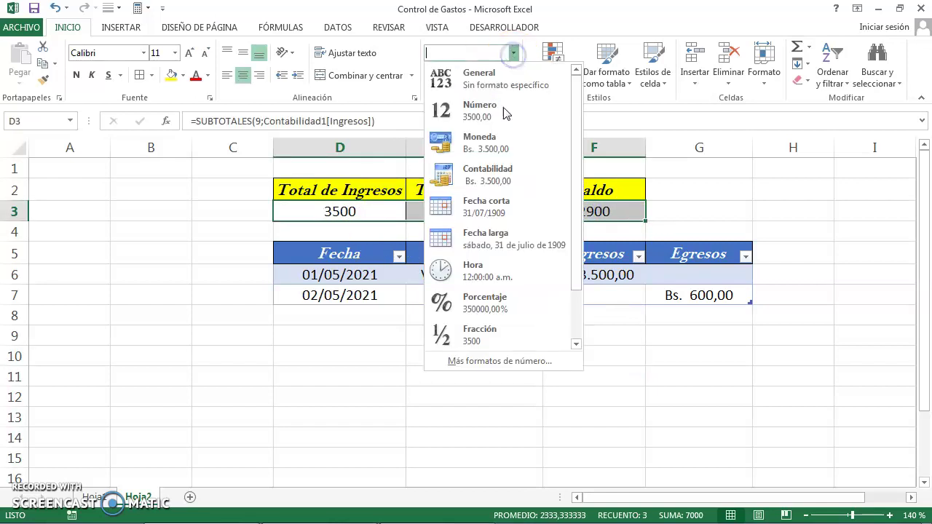
click(493, 146)
click(627, 376)
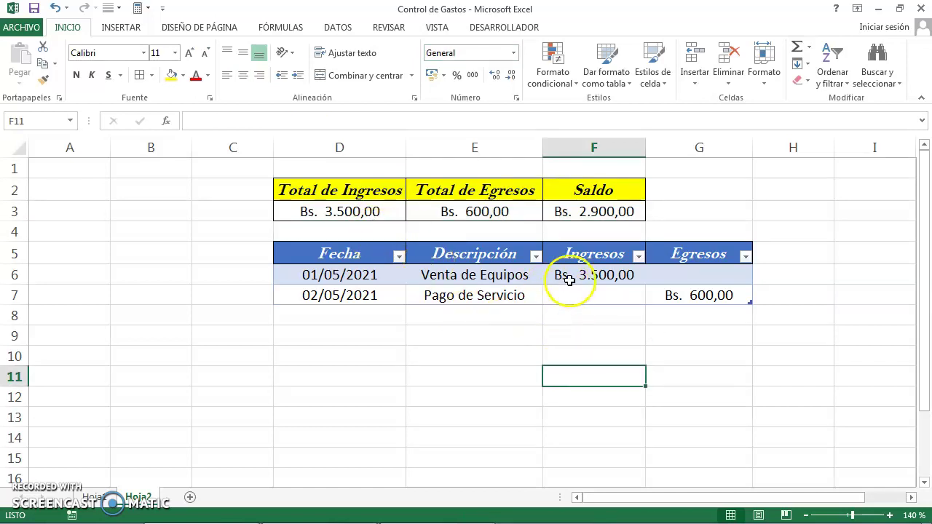
mouse_move(573, 274)
mouse_down()
mouse_move(578, 304)
mouse_move(701, 301)
mouse_up()
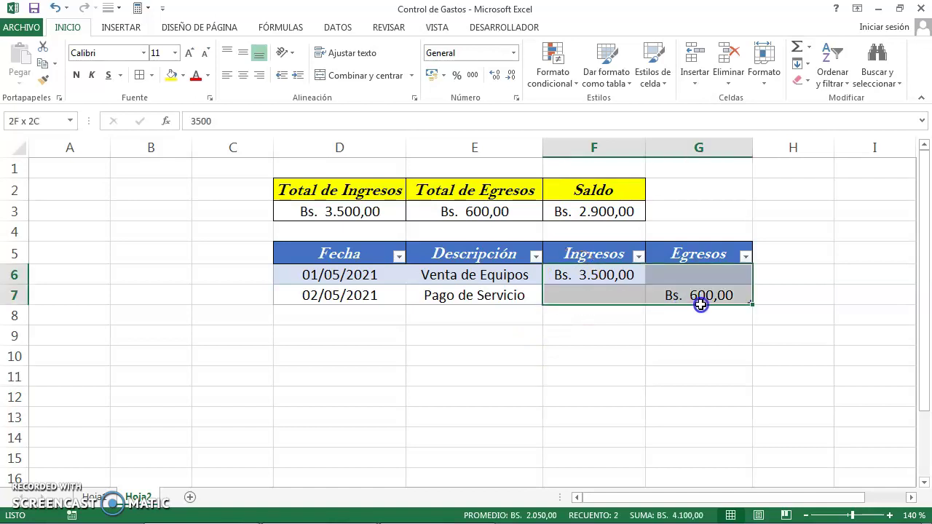
- Set the table amounts' currency symbol to $ Español (Estados Unidos), showing $3.500,00 and $600,00
click(513, 52)
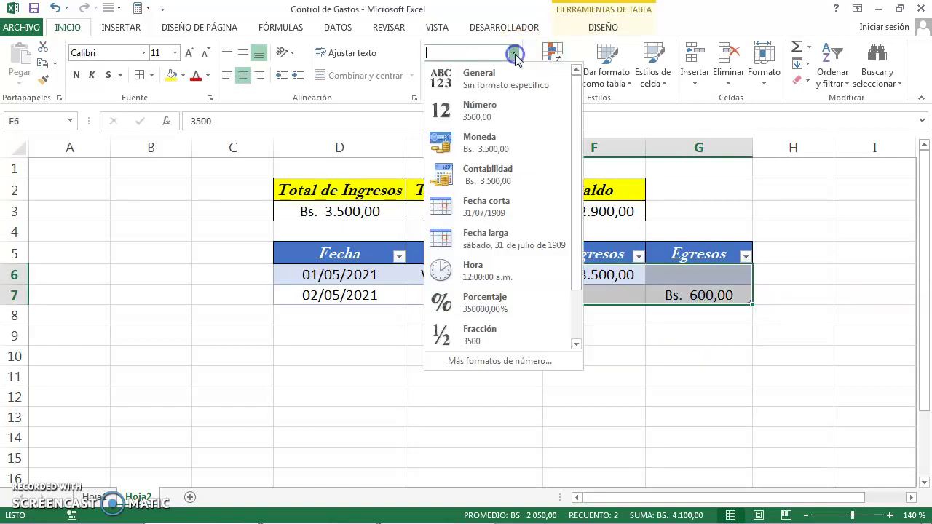
click(469, 362)
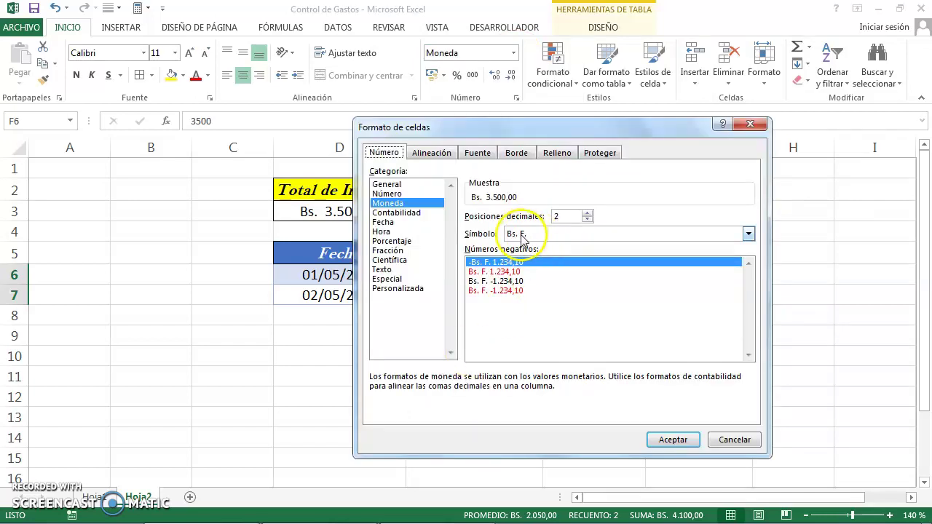
click(747, 233)
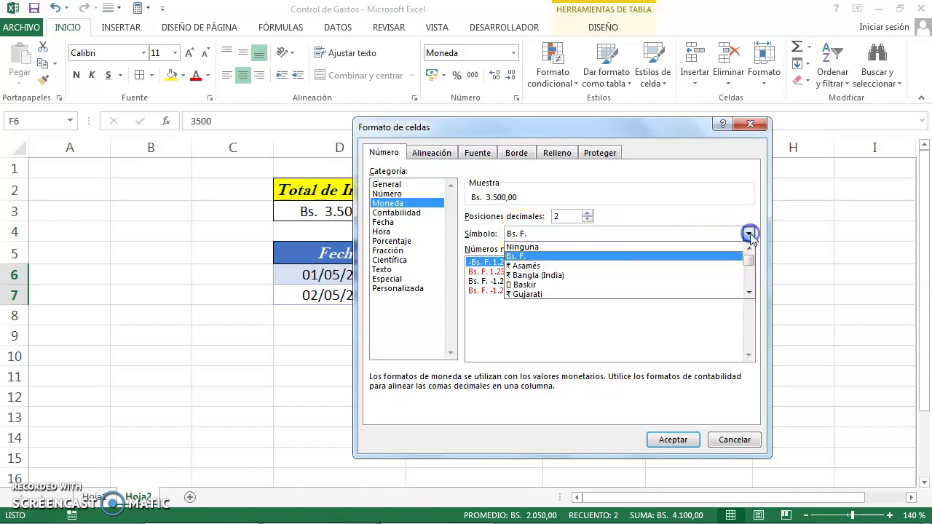
click(749, 291)
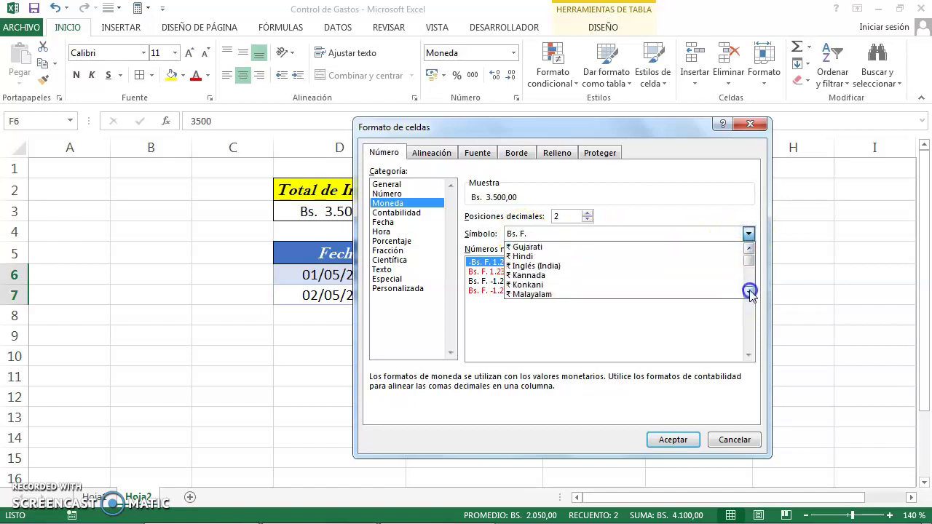
drag(748, 291, 748, 291)
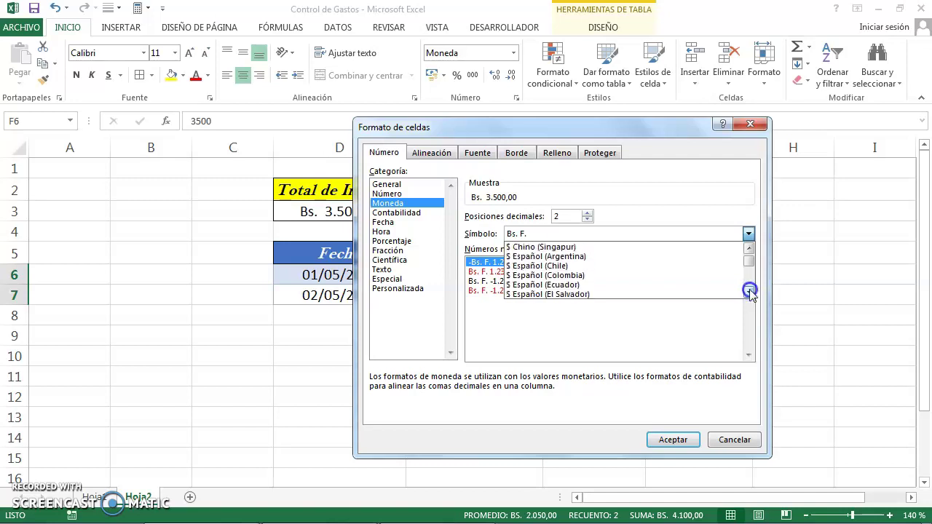
click(593, 275)
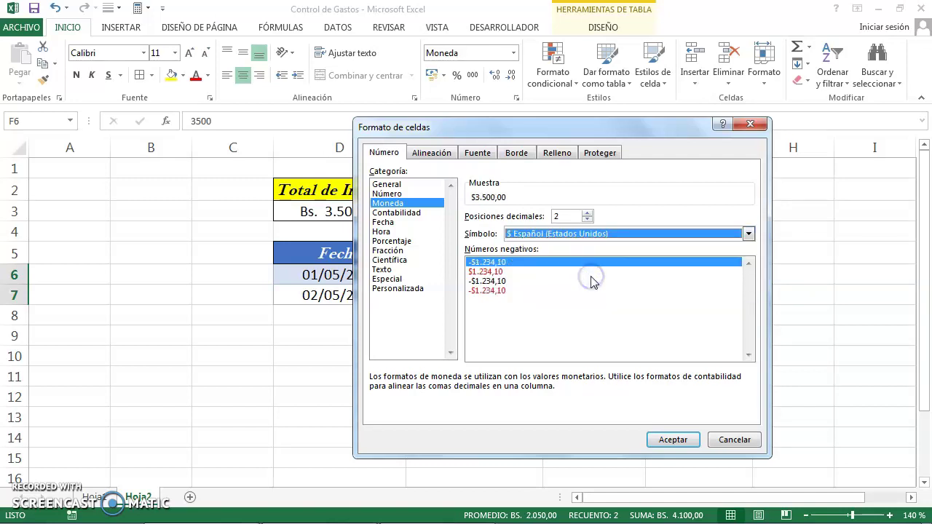
click(663, 440)
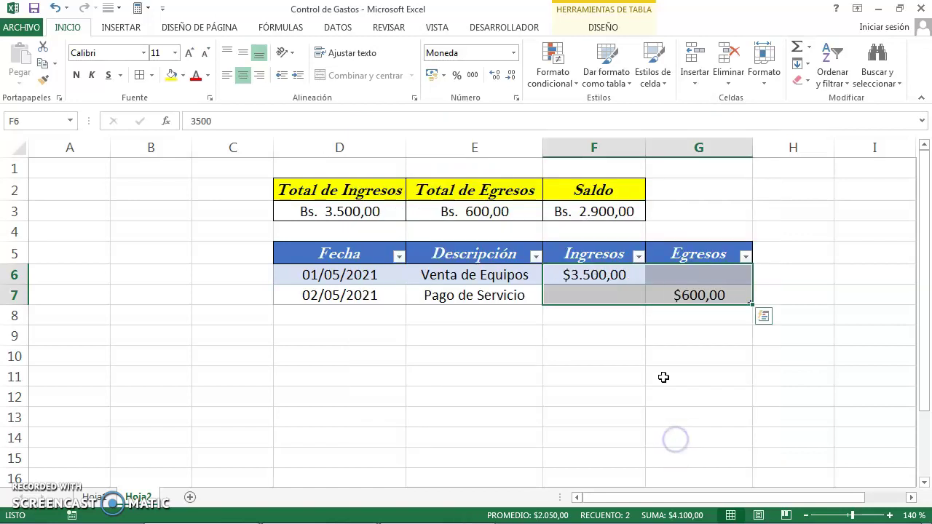
click(662, 376)
drag(364, 212, 590, 213)
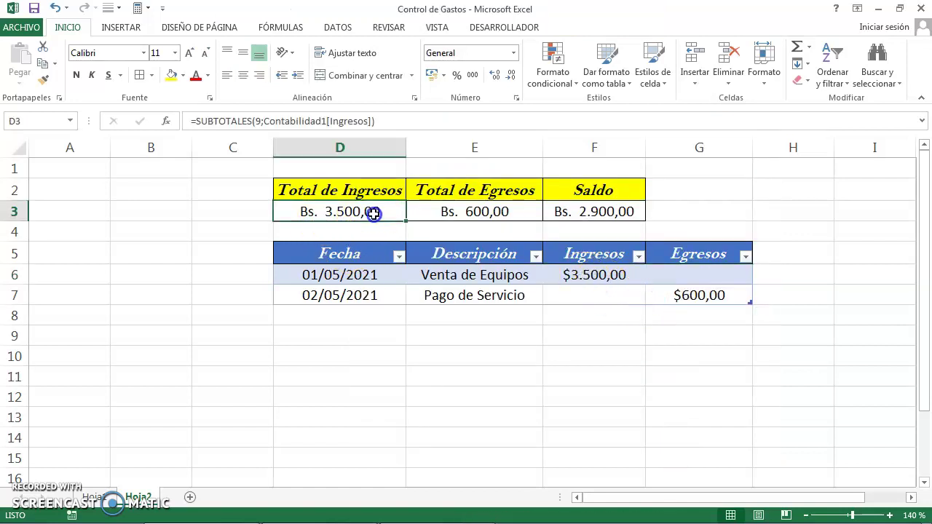
- Set the three totals' currency symbol to $ Español (Estados Unidos): $3.500,00, $600,00, $2.900,00
click(513, 54)
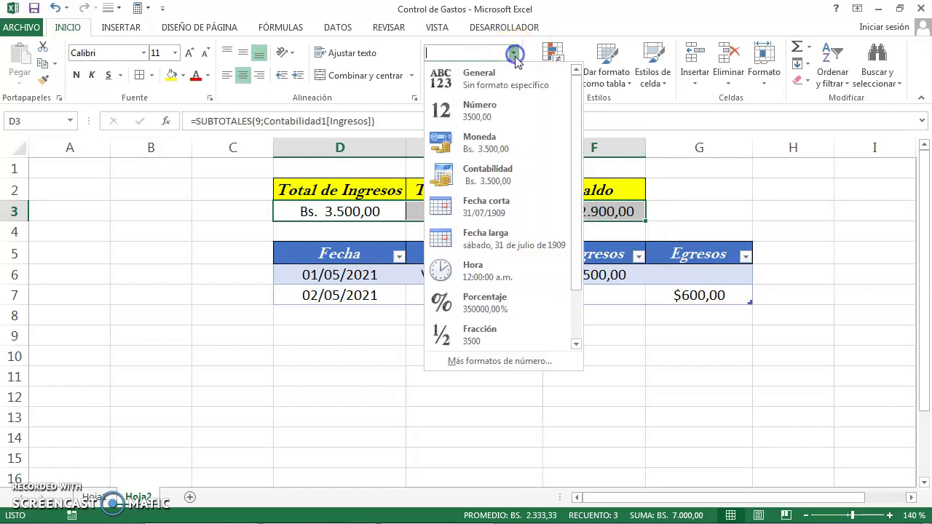
click(479, 361)
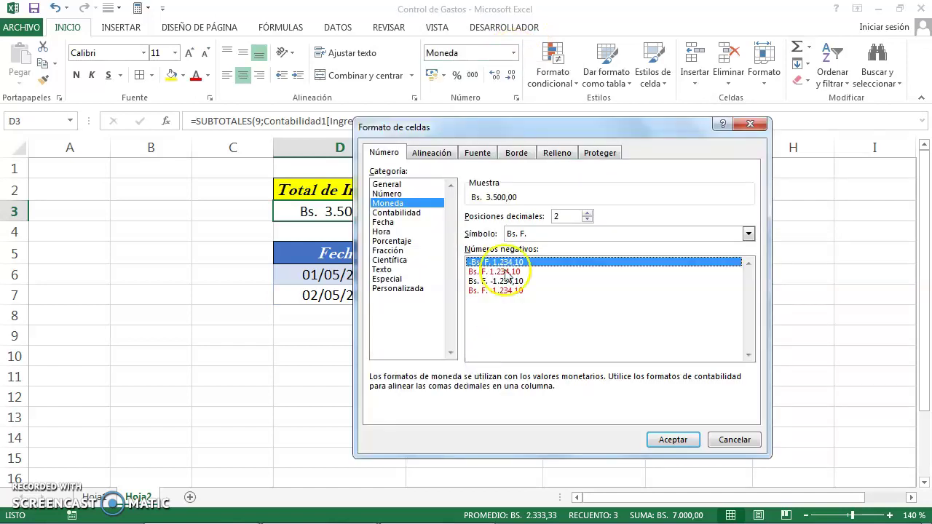
click(748, 234)
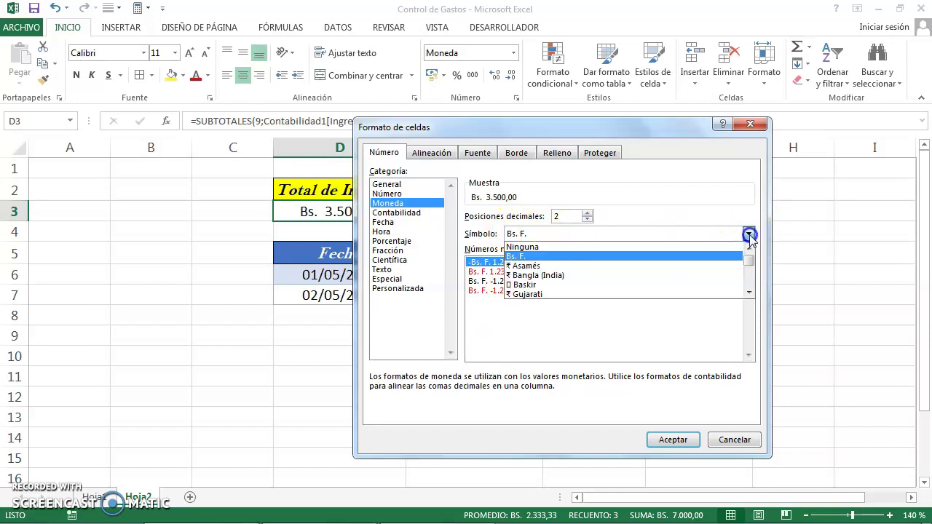
click(748, 293)
click(748, 293)
click(748, 294)
click(749, 293)
click(748, 293)
click(748, 294)
click(748, 293)
click(748, 294)
click(748, 294)
click(748, 294)
click(748, 293)
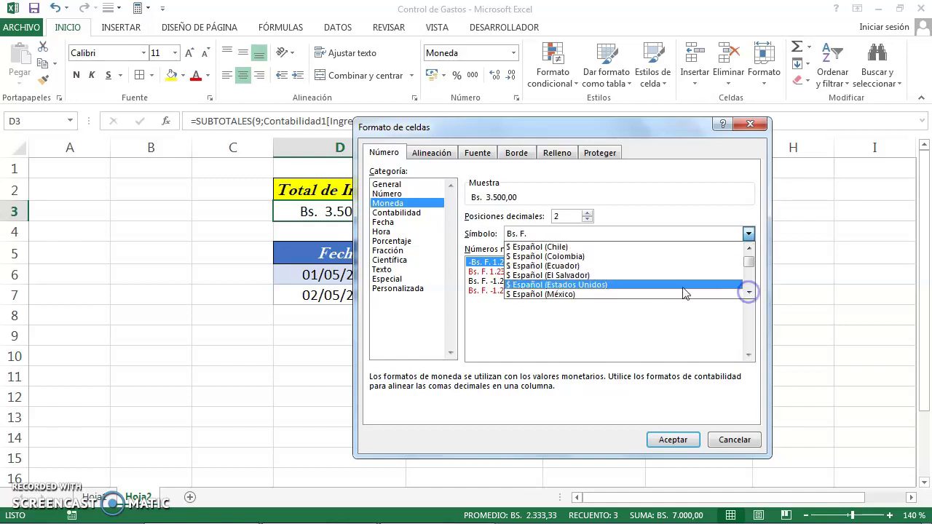
click(595, 285)
click(673, 439)
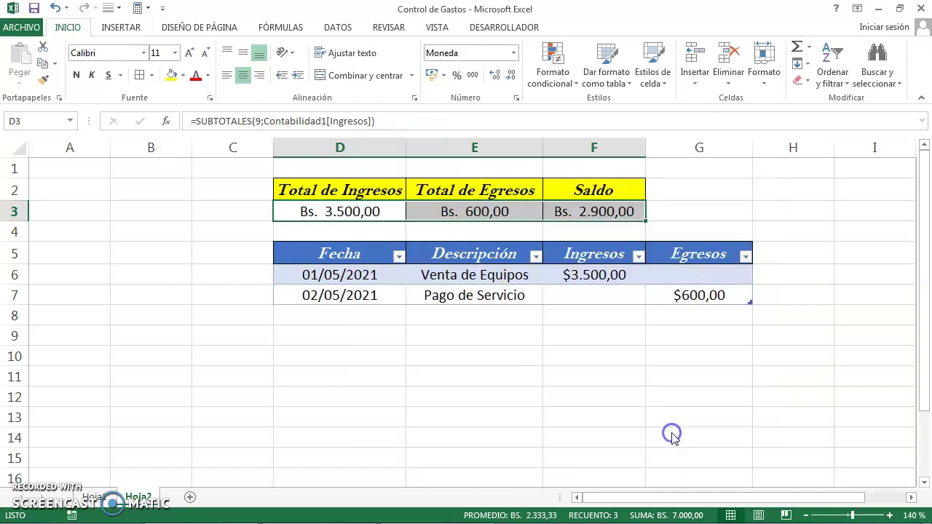
click(640, 420)
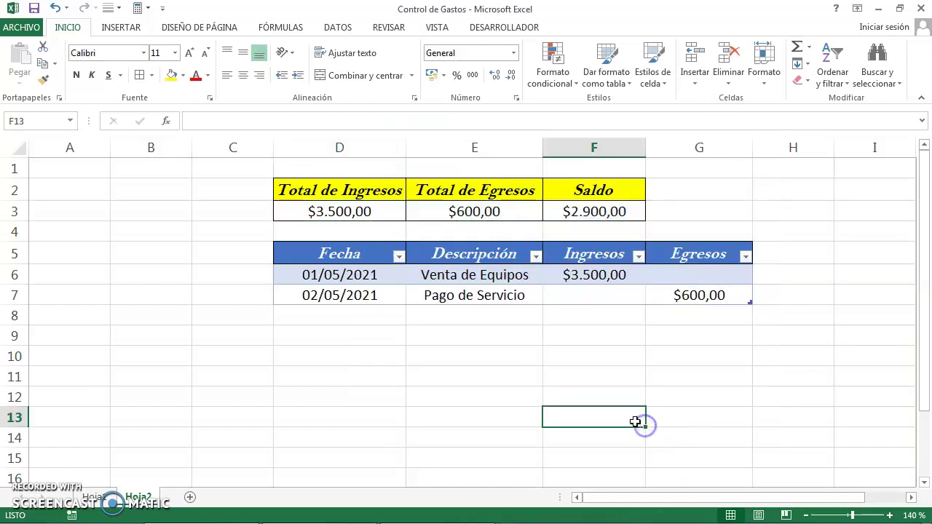
click(335, 295)
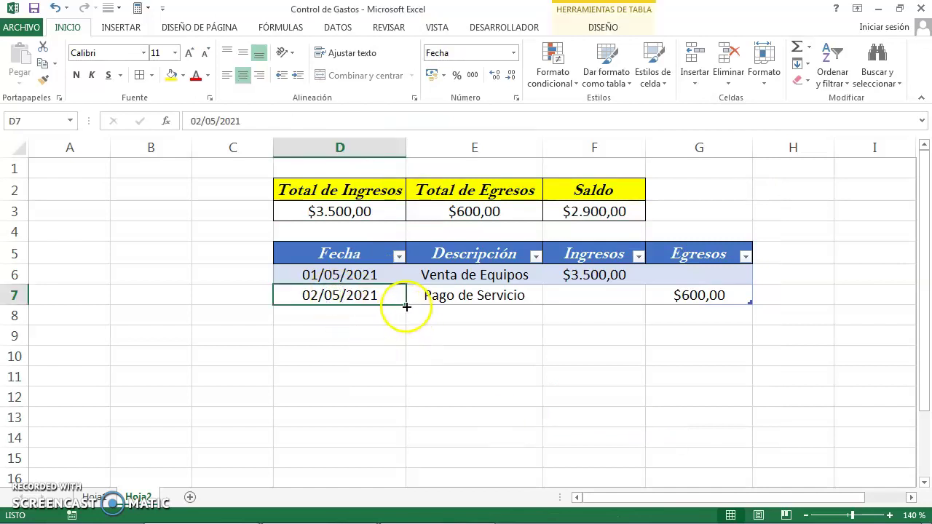
- Add row 8 dated 03/05/2021 for Venta de Accesorios with 2000 income
drag(406, 304, 408, 320)
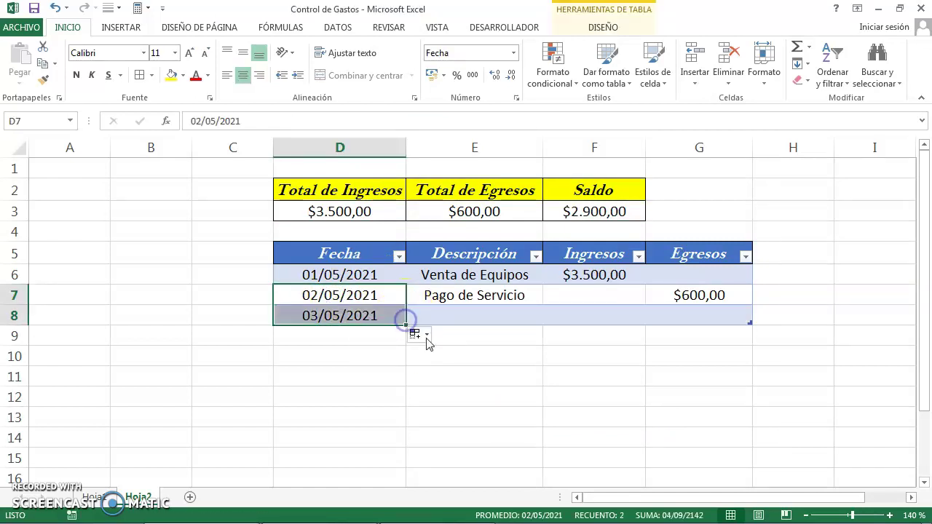
click(460, 316)
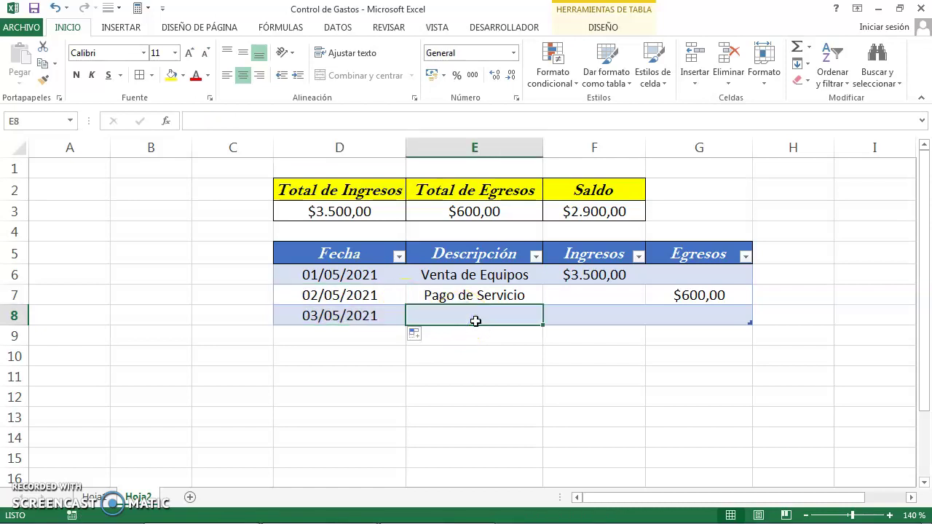
text(Venta)
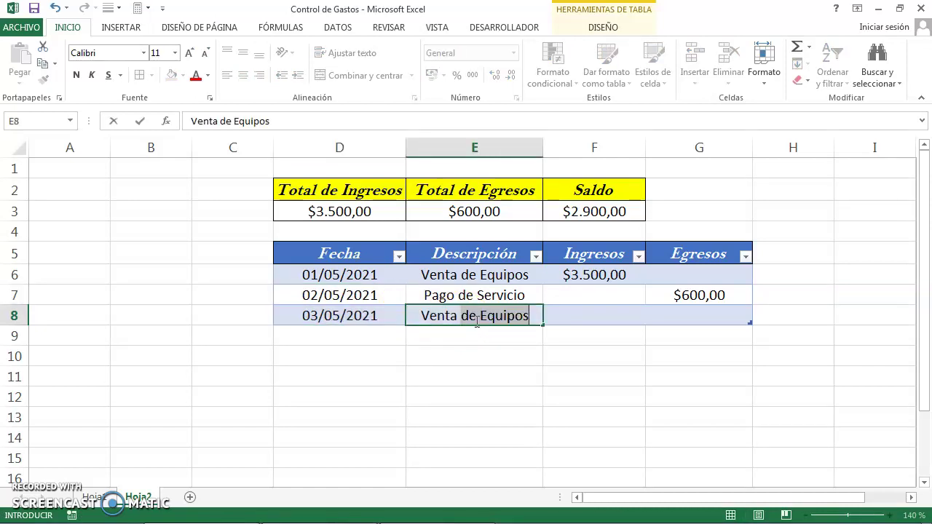
text(Acce)
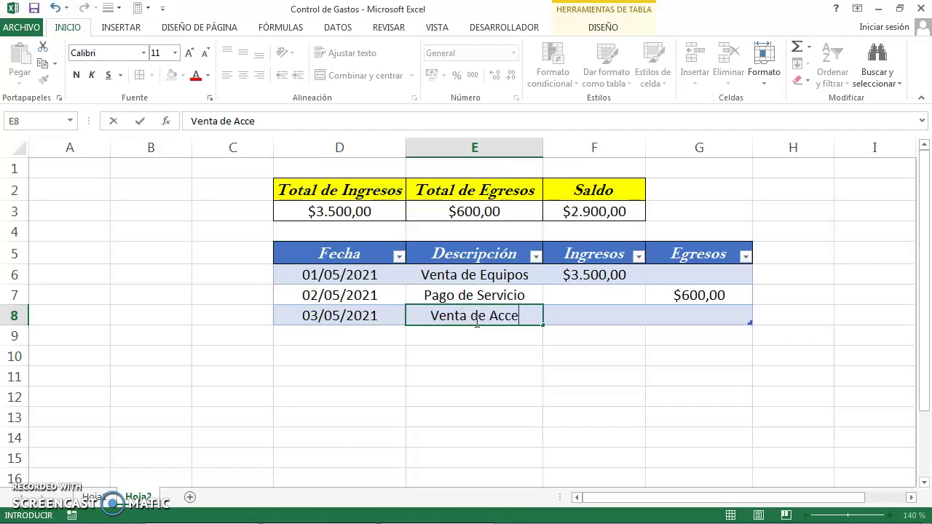
text(rios)
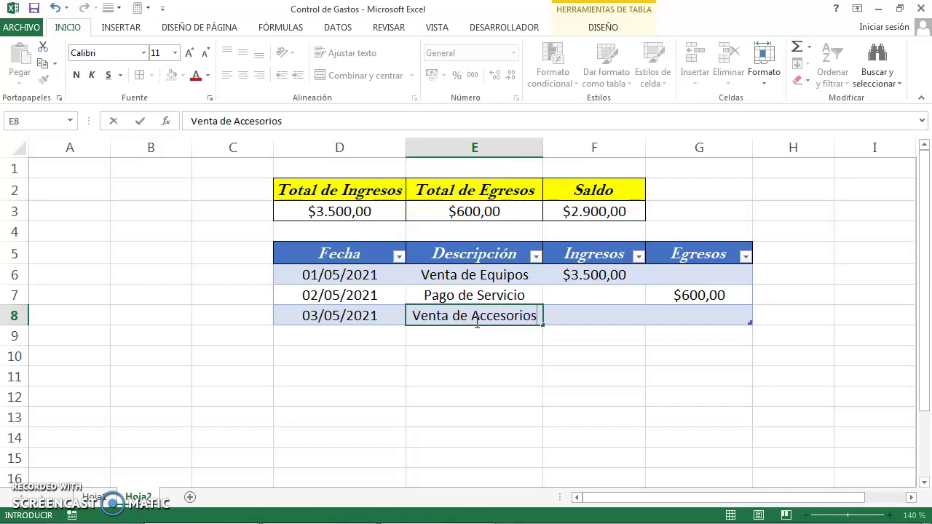
click(499, 360)
click(582, 323)
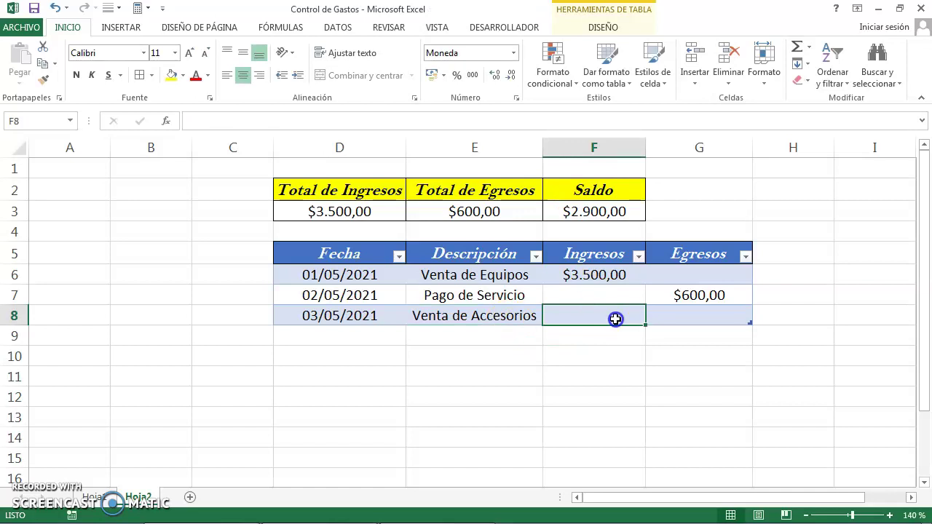
text(2000)
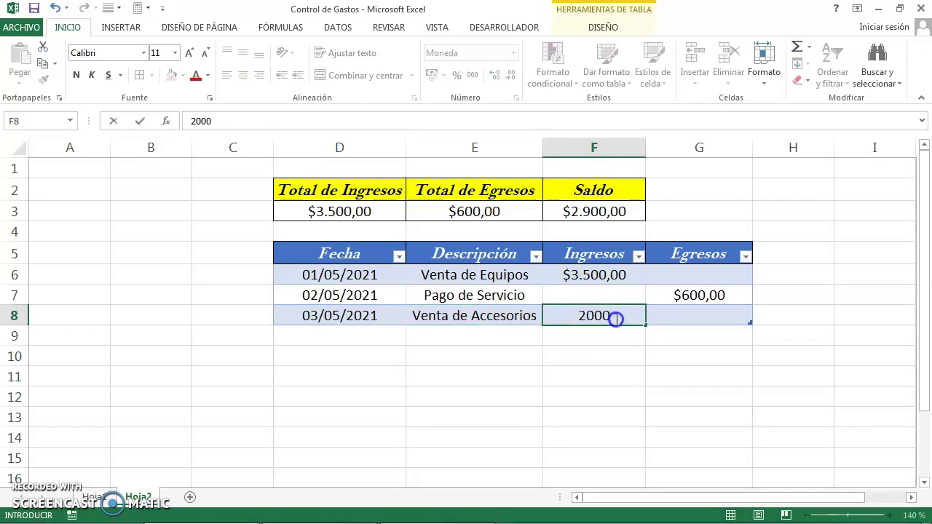
key(Return)
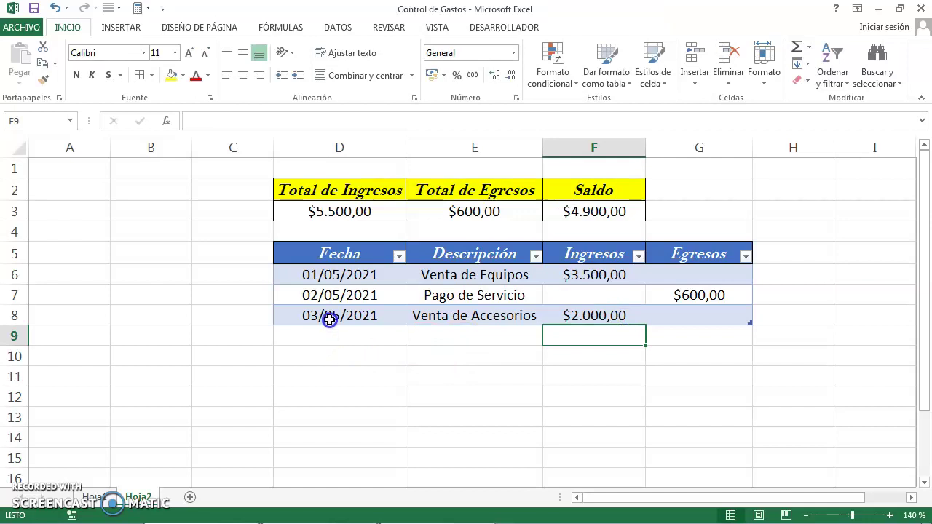
- Fill date 04/05/2021 into row 9 and begin typing its description
click(330, 320)
drag(405, 333, 417, 340)
click(446, 339)
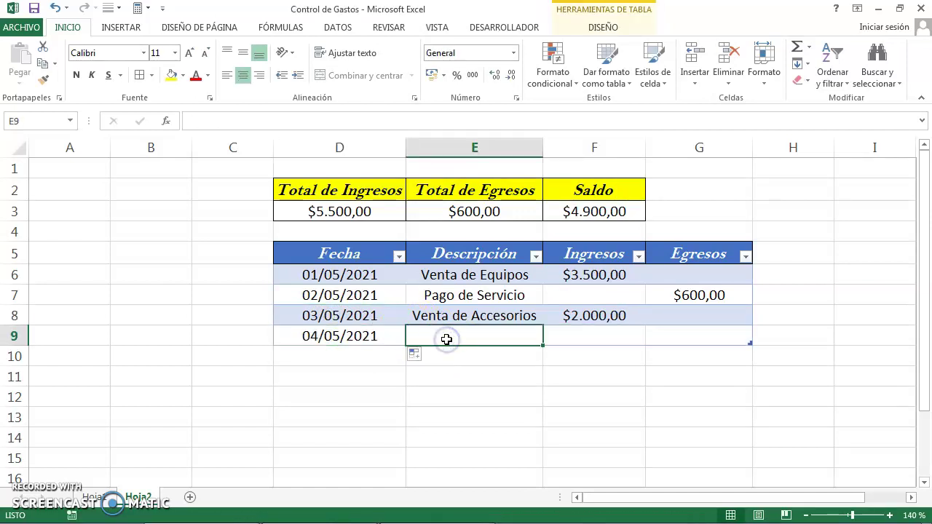
text(ag)
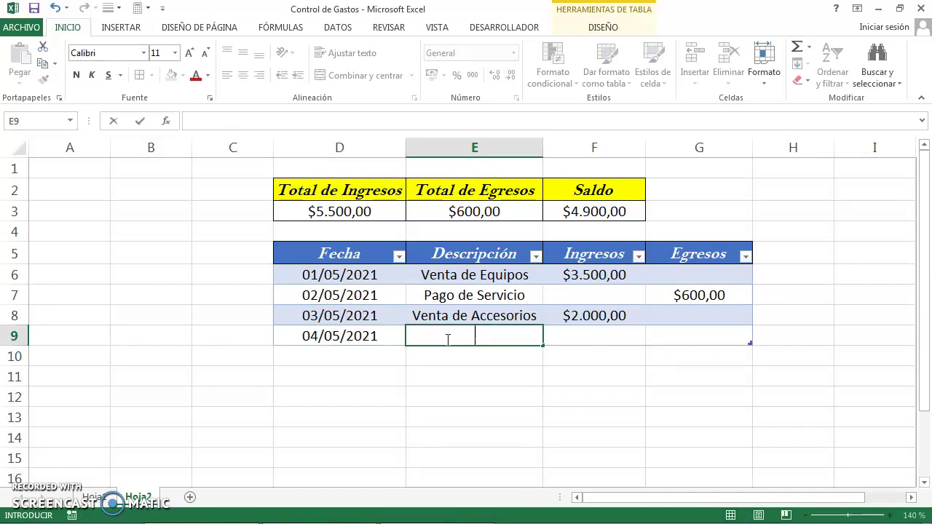
text(ago)
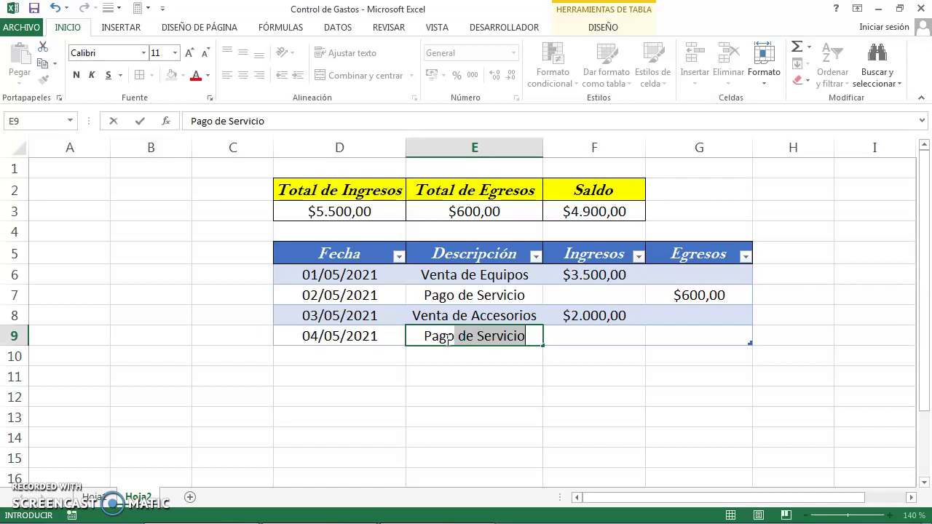
text(de Ma)
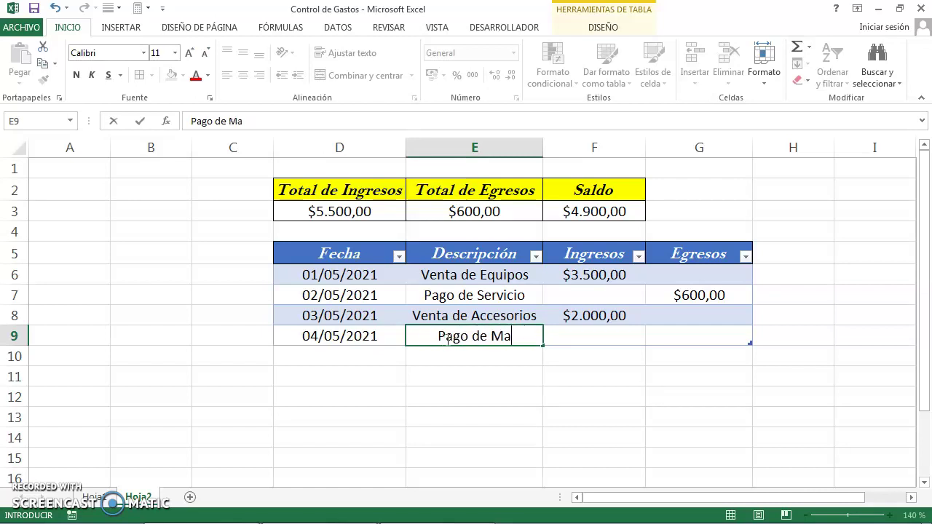
text(enim,iento)
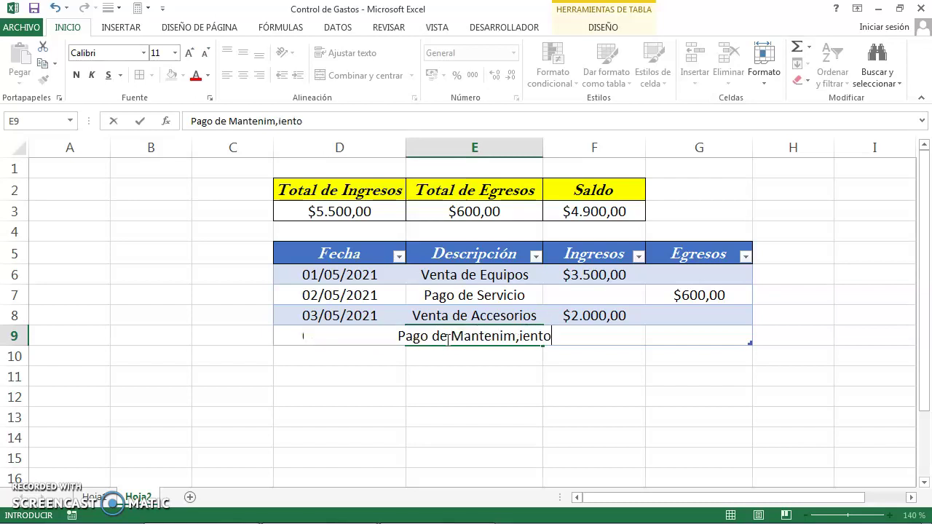
- Correct the row 9 description to Pago de Mantenimiento and widen column E to fit
click(520, 337)
key(BackSpace)
click(514, 379)
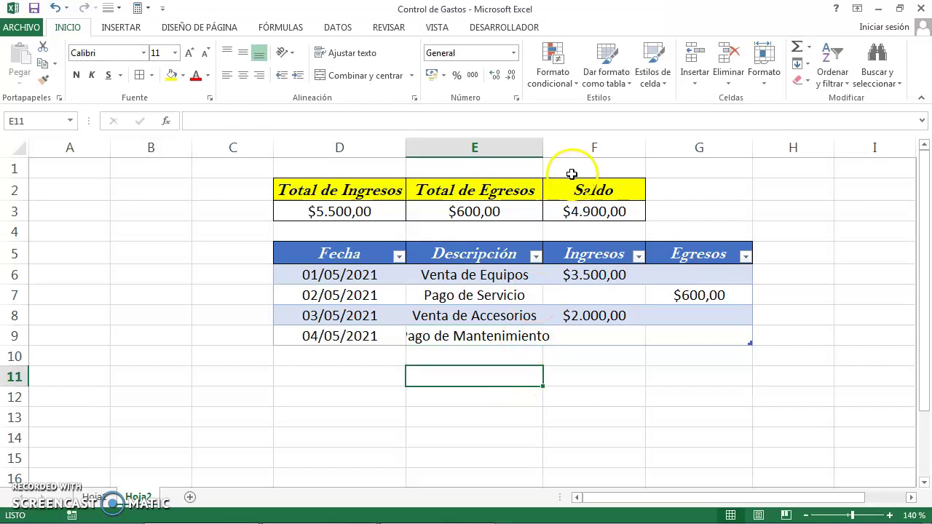
drag(545, 148, 567, 148)
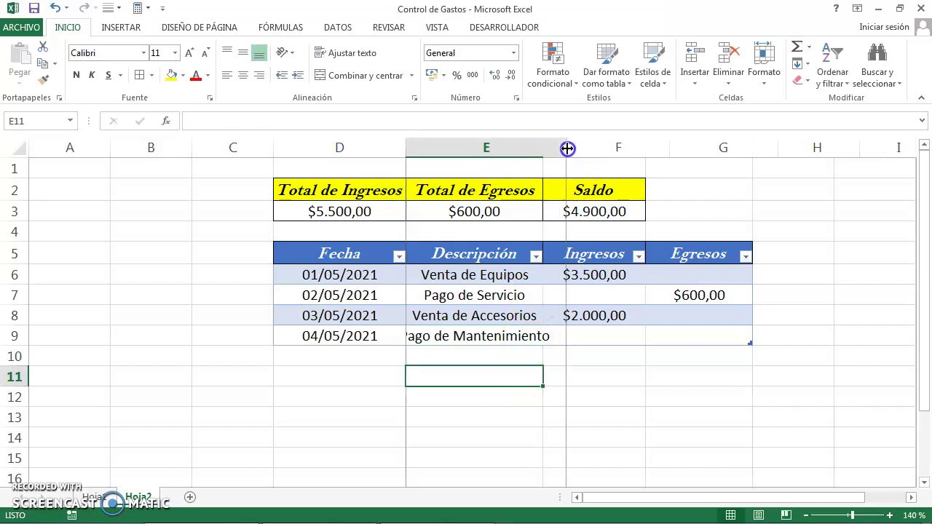
click(497, 366)
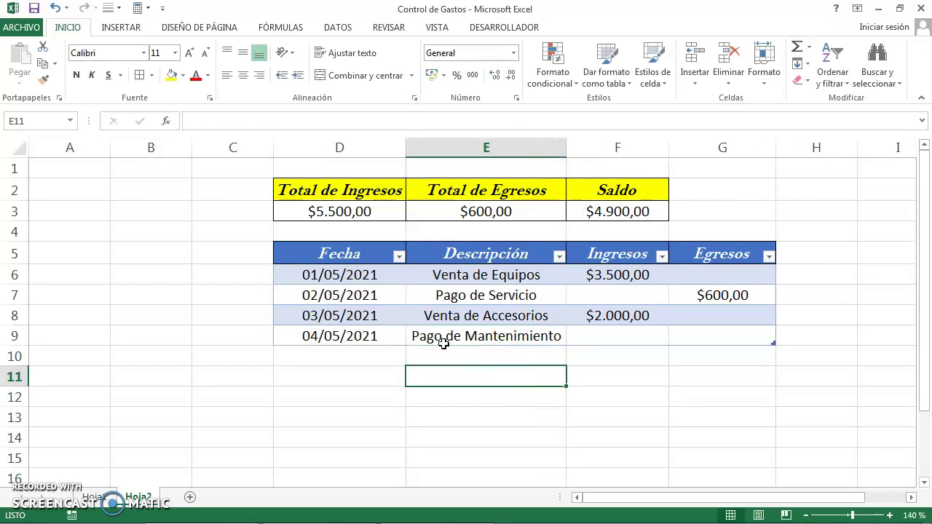
- Enter a 700 expense for row 9, bringing Saldo to $4.200,00
click(711, 337)
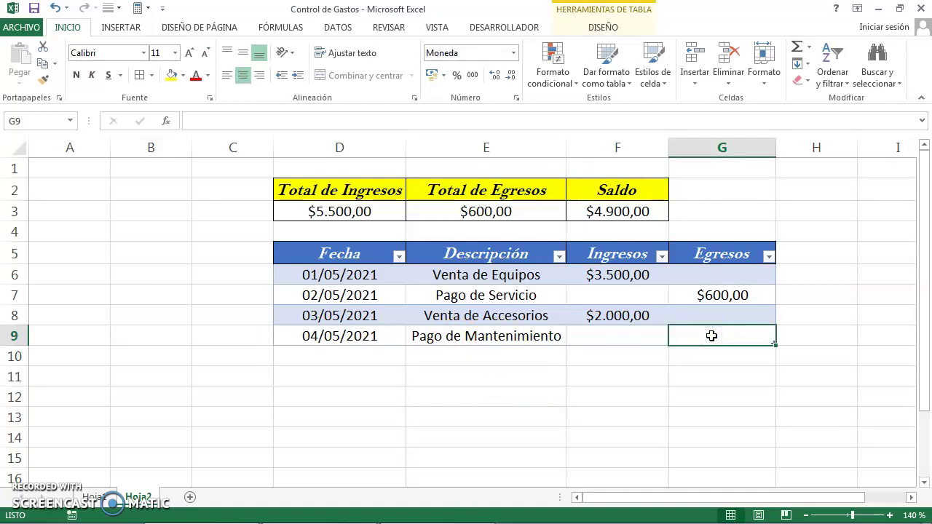
text(700)
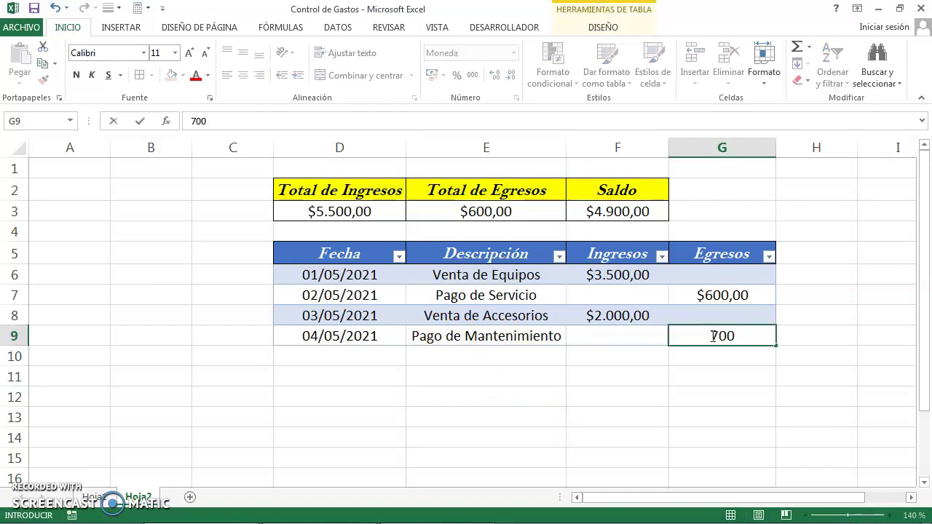
click(666, 435)
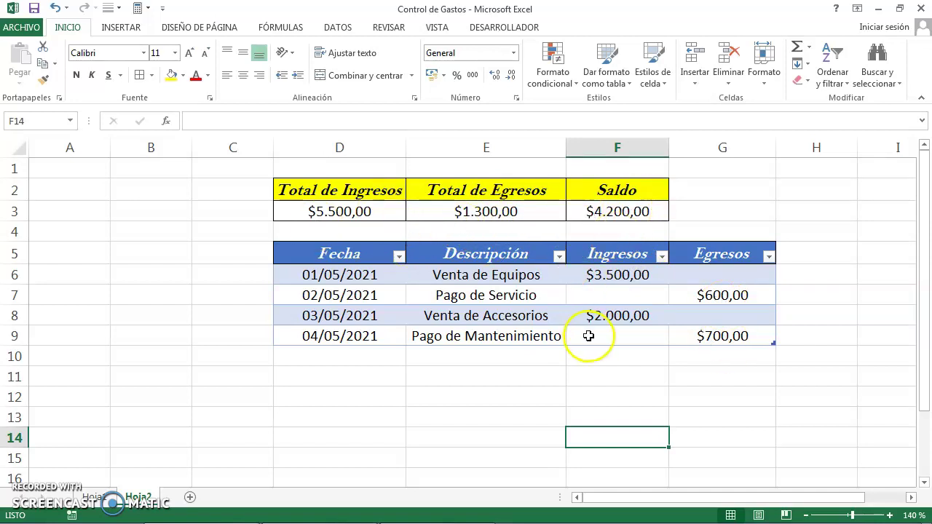
click(707, 427)
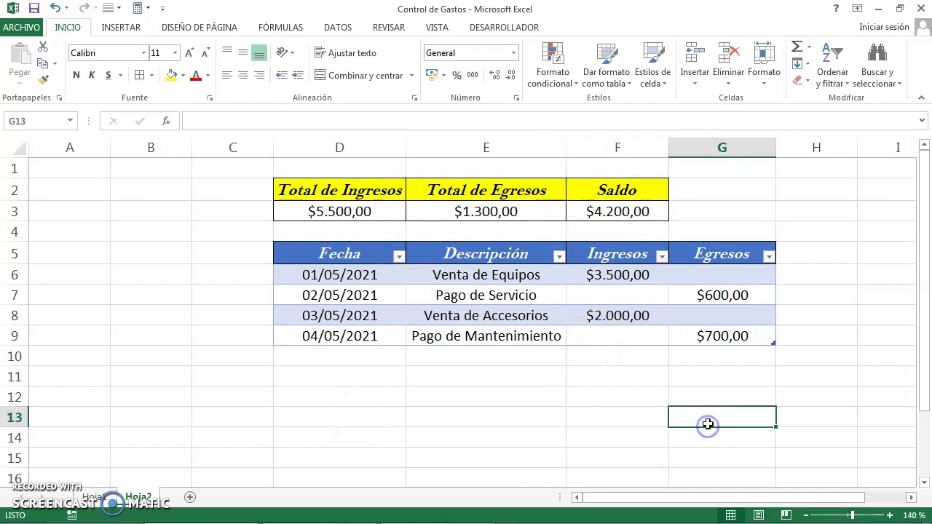
- Turn off Líneas de cuadrícula on Hoja2 and switch to the Hoja1 sheet
click(439, 27)
click(184, 75)
click(540, 402)
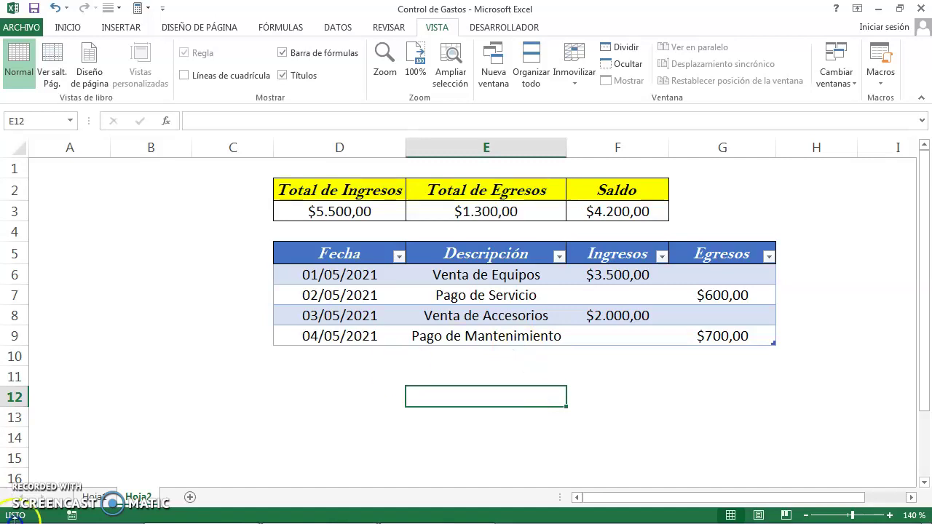
click(94, 497)
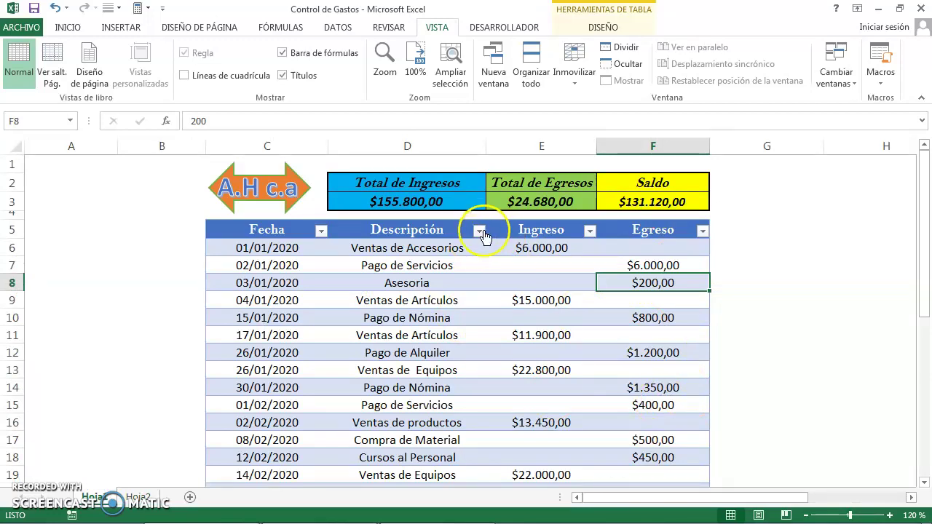
- Filter the Fecha column to show only marzo 2020 entries
click(321, 230)
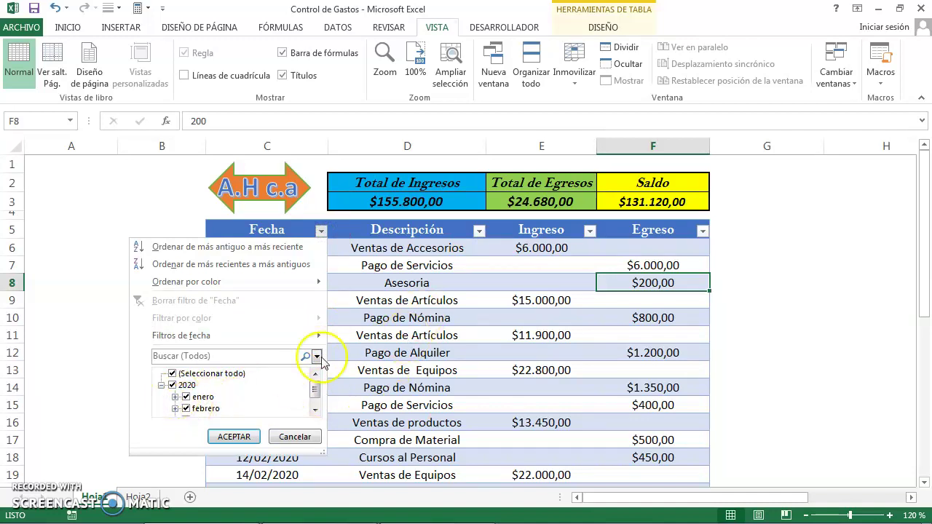
click(173, 374)
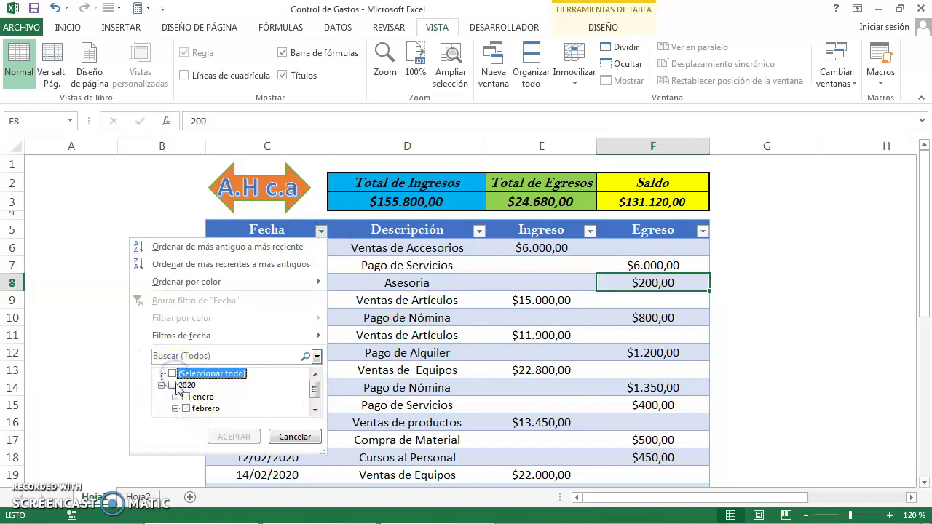
click(315, 400)
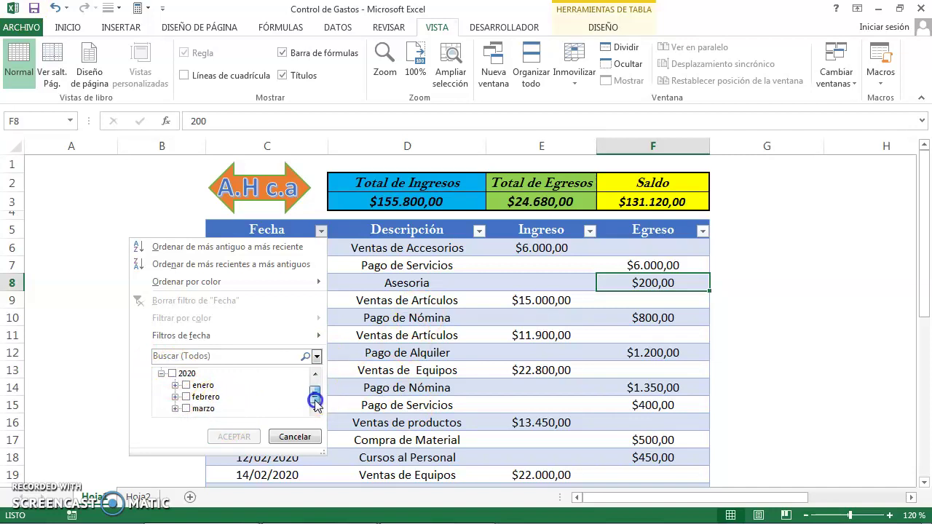
click(186, 409)
click(233, 436)
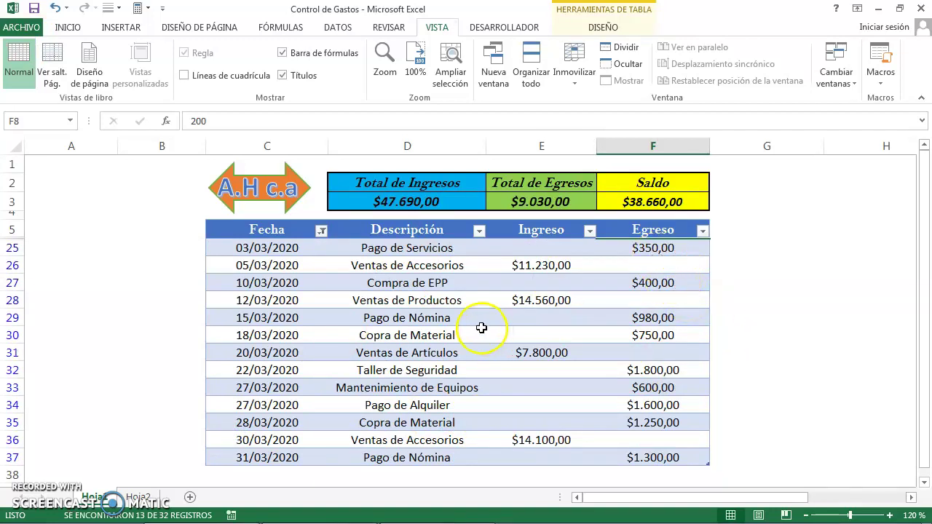
- Filter the Descripción column to keep only Pago de Nómina rows
click(479, 230)
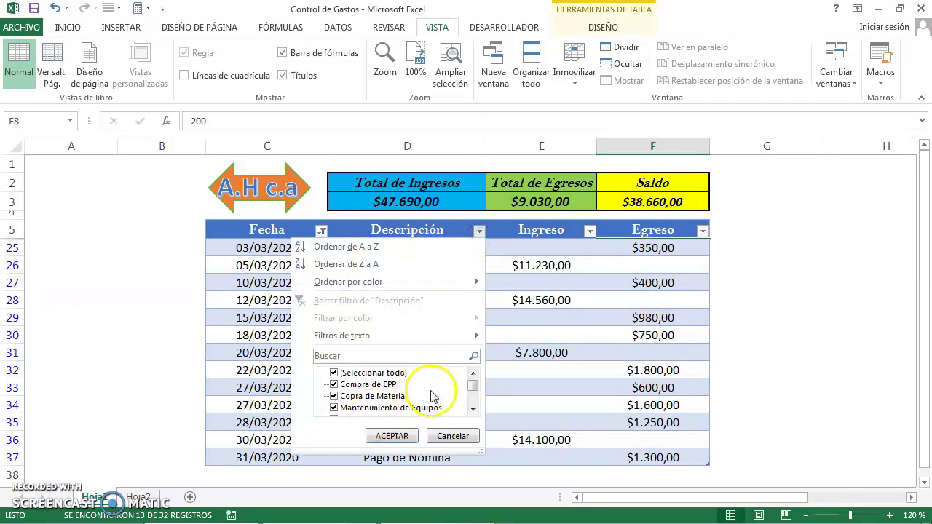
click(333, 374)
click(332, 374)
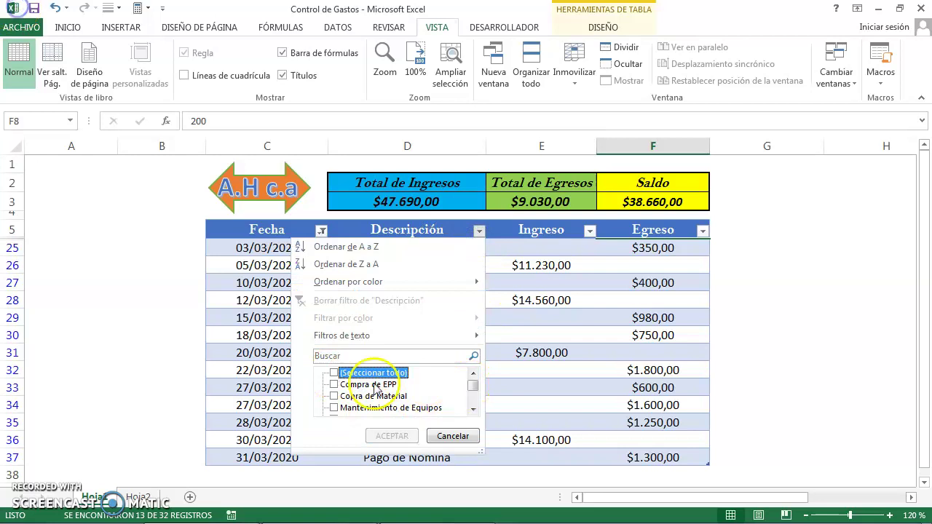
drag(472, 385, 472, 397)
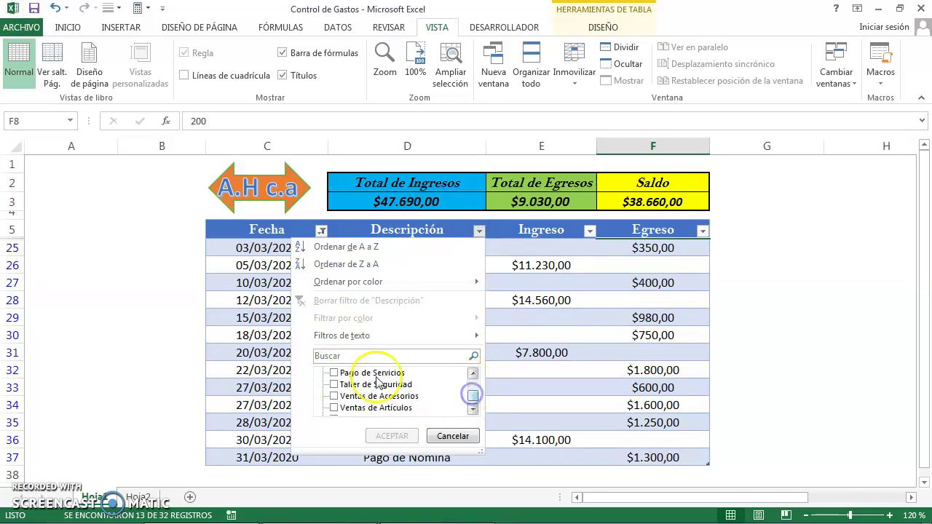
click(473, 374)
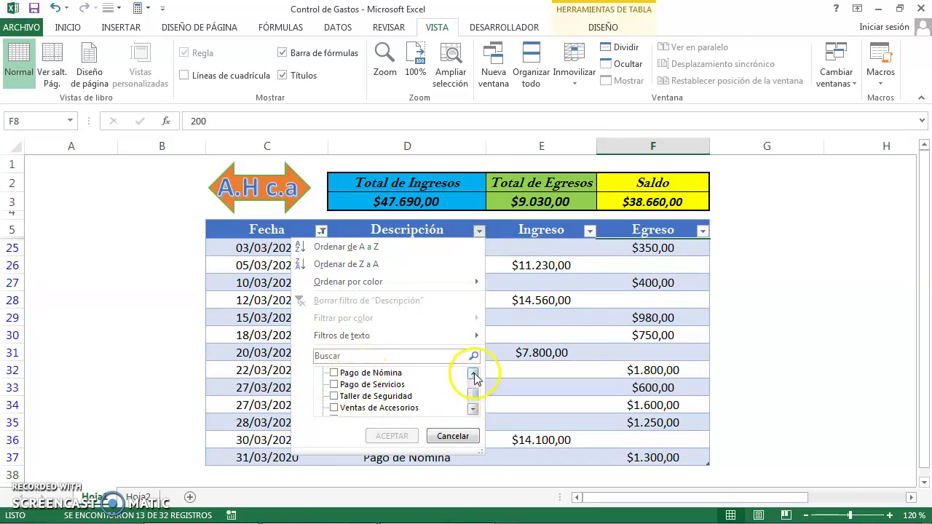
click(333, 372)
click(391, 435)
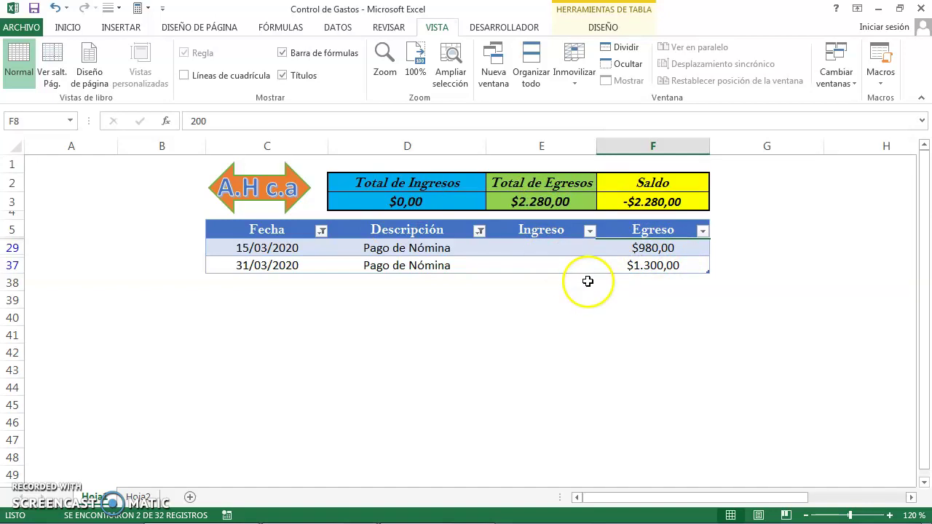
- Clear the Descripción and Fecha filters using (Seleccionar todo) so every row shows
click(478, 231)
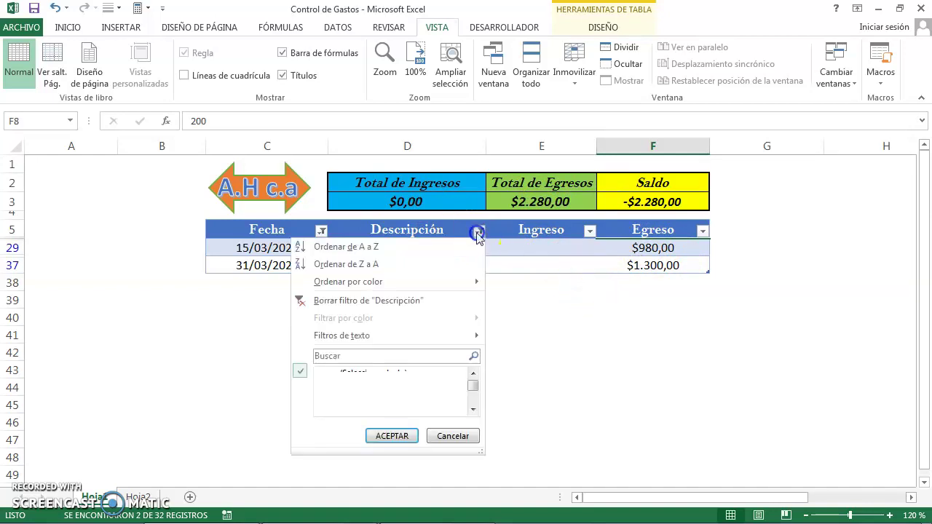
click(333, 373)
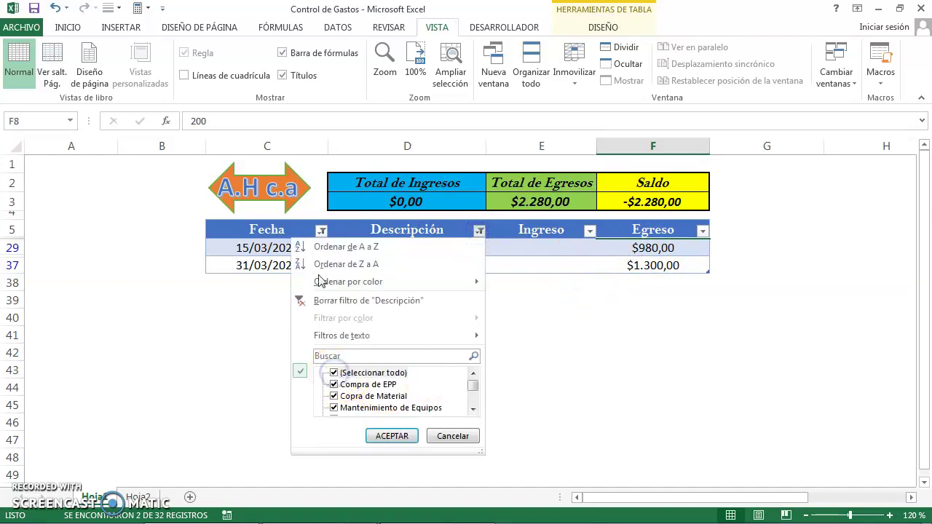
click(390, 435)
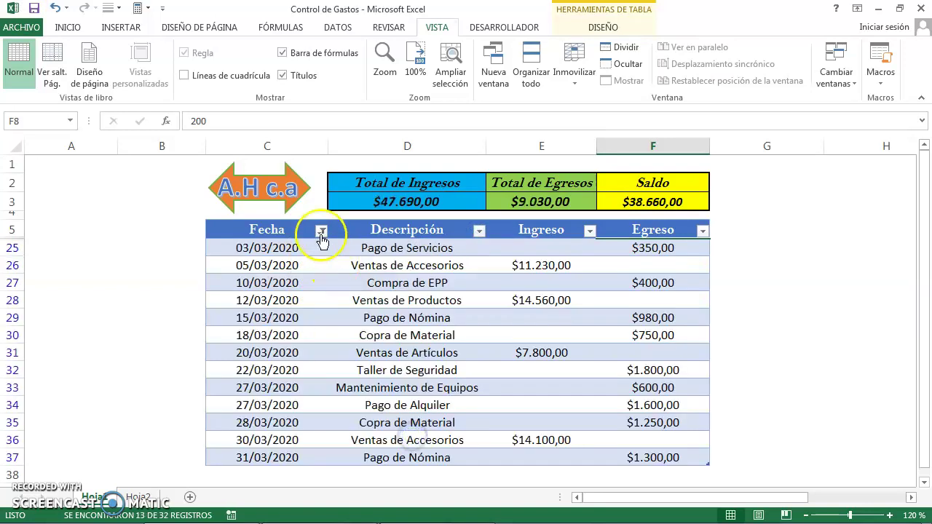
click(321, 231)
click(172, 373)
click(233, 436)
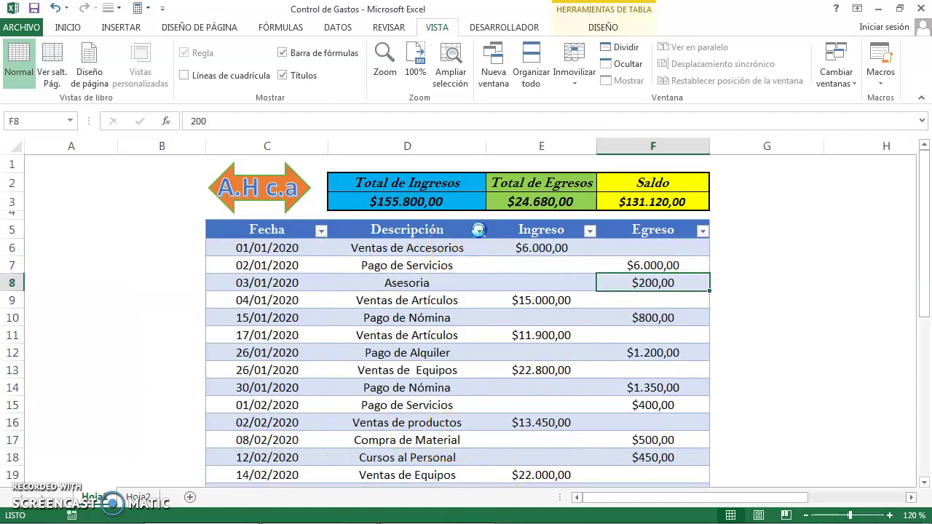
- In the Descripción filter list, untick every description
click(478, 230)
drag(474, 384, 473, 401)
click(472, 374)
click(473, 374)
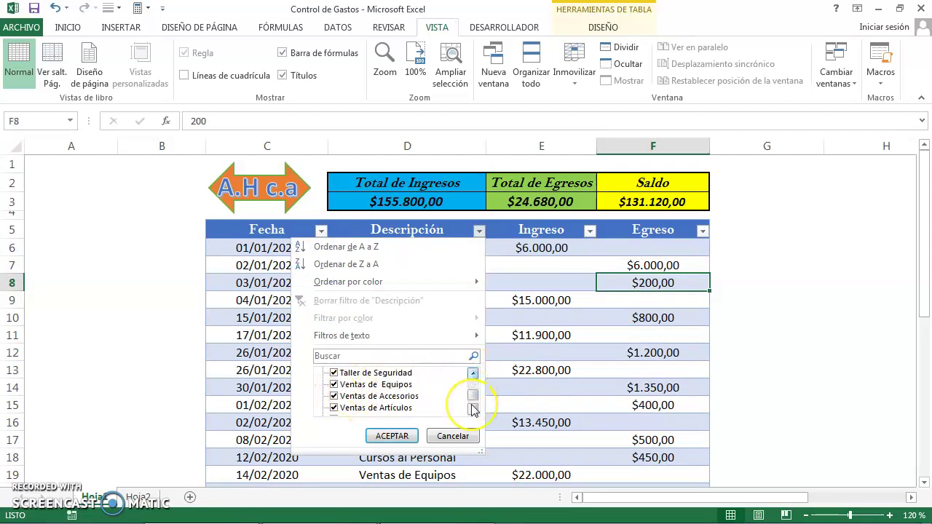
click(472, 409)
click(472, 409)
click(473, 374)
click(472, 373)
click(473, 374)
click(473, 373)
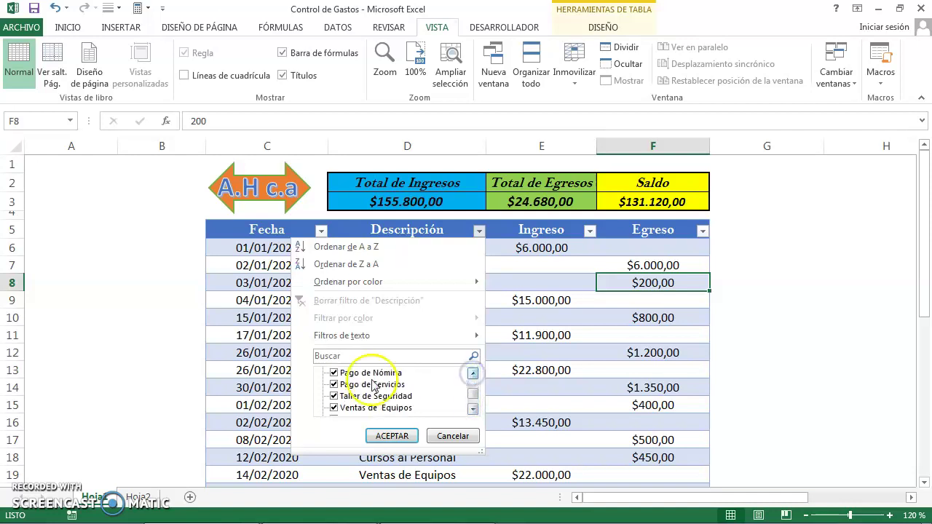
click(334, 374)
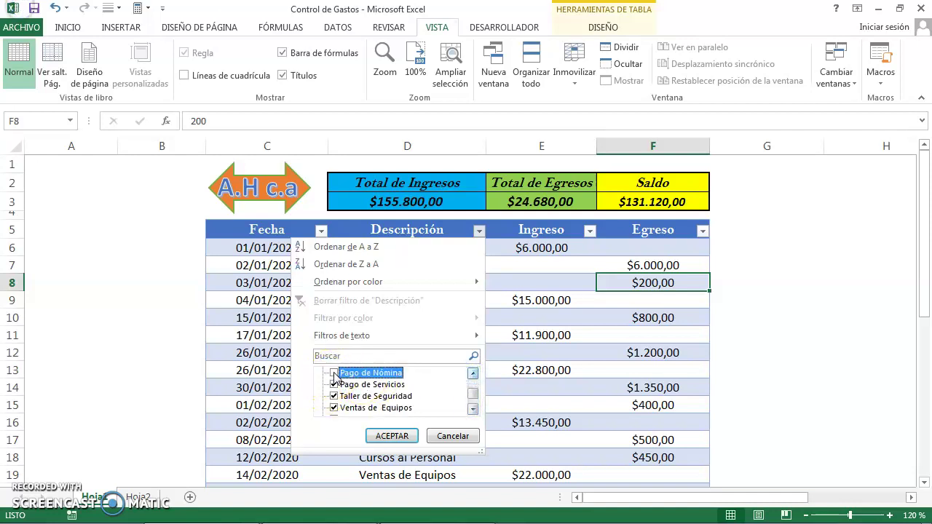
click(472, 373)
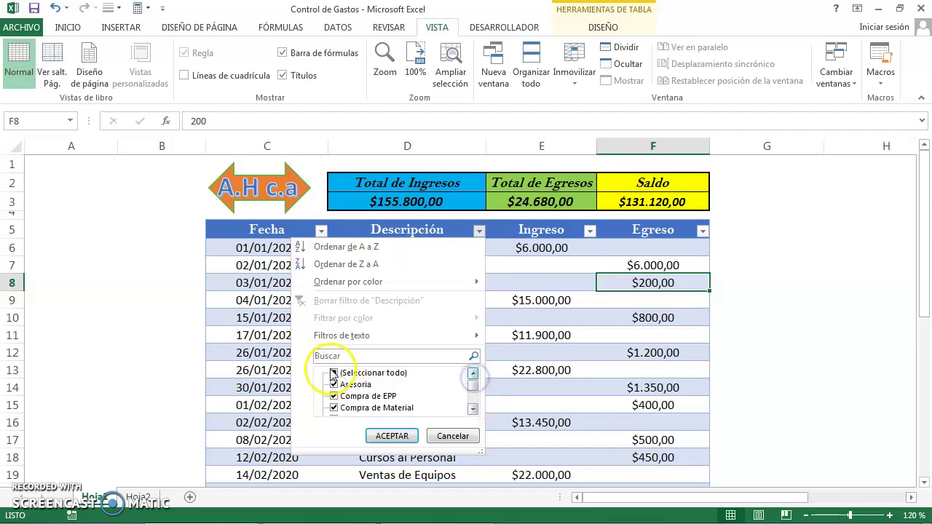
click(334, 374)
click(334, 374)
- Filter Descripción to Pago de Alquiler, Pago de Nómina and Pago de Servicios
click(474, 408)
click(473, 408)
click(473, 408)
click(473, 409)
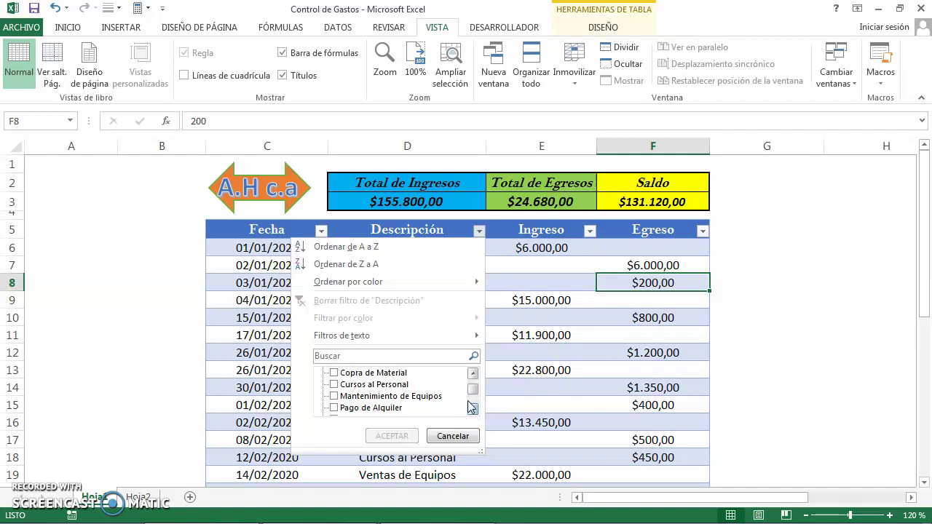
click(473, 409)
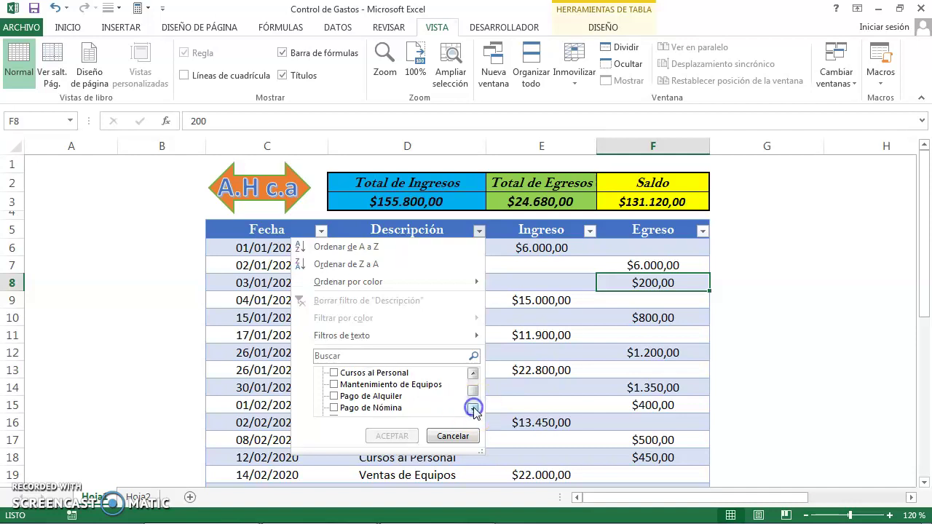
click(333, 397)
click(334, 409)
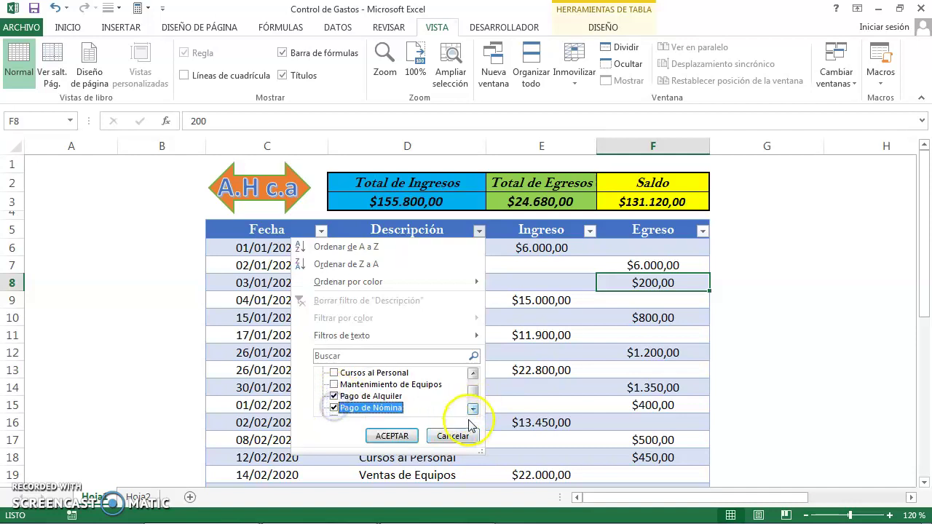
click(472, 410)
click(334, 408)
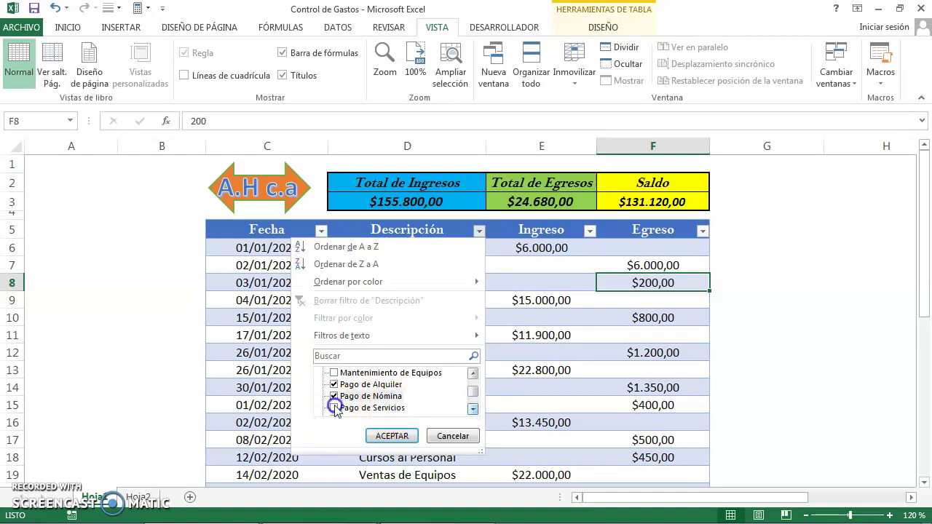
click(394, 437)
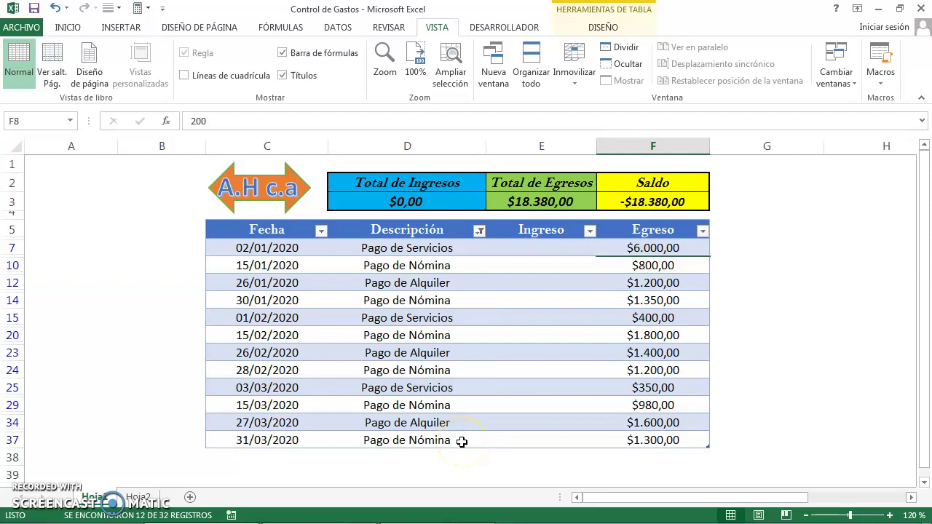
- Clear the Descripción filter again with (Seleccionar todo)
click(476, 230)
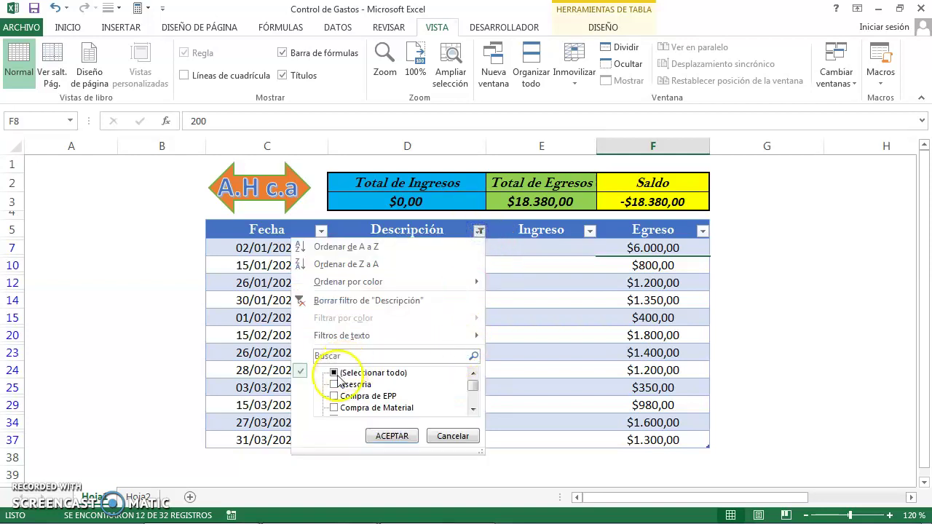
click(333, 373)
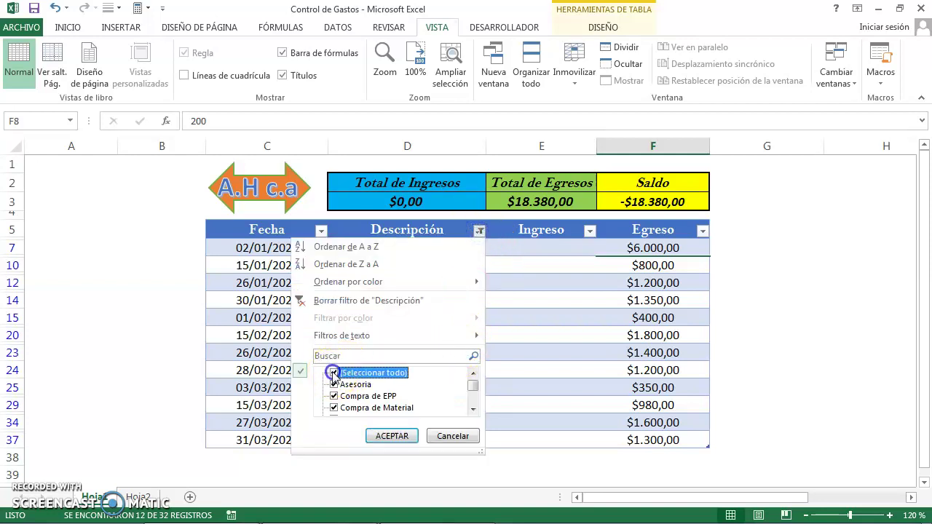
click(391, 437)
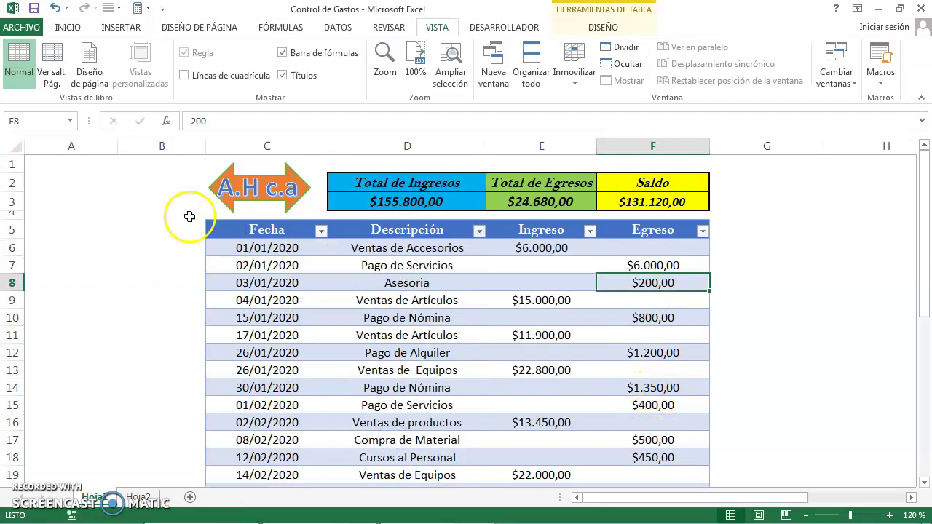
- Freeze panes at cell B6 via VISTA > Inmovilizar > Inmovilizar paneles
click(158, 231)
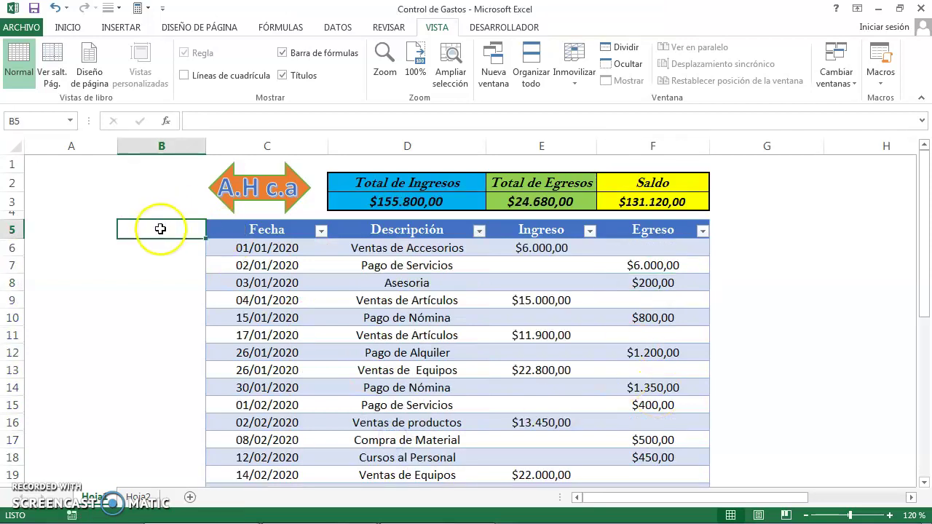
scroll(767, 379, down, 5)
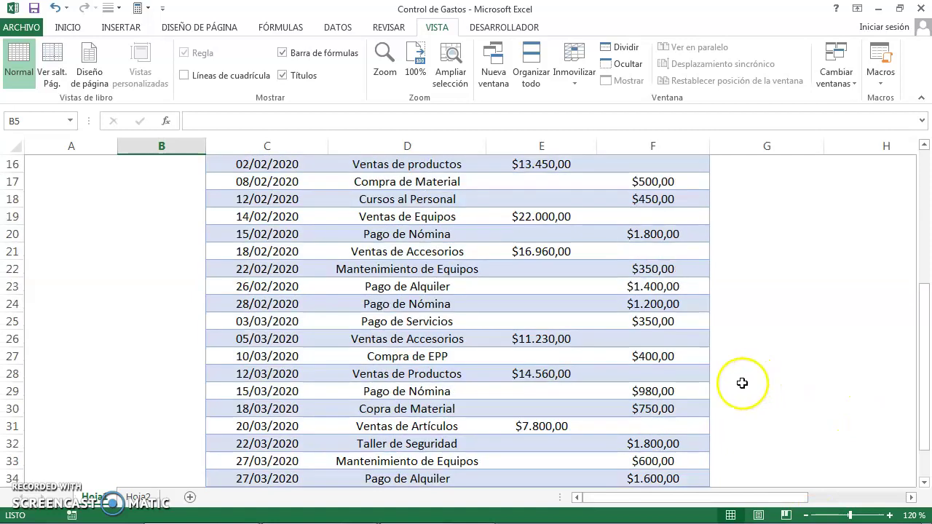
scroll(727, 393, up, 5)
scroll(725, 397, down, 1)
scroll(725, 398, down, 3)
scroll(725, 398, up, 5)
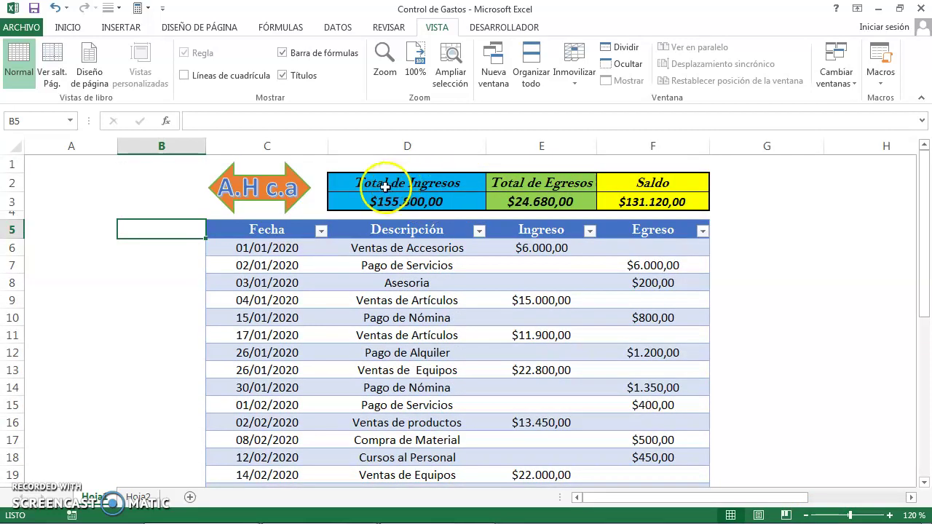
click(165, 245)
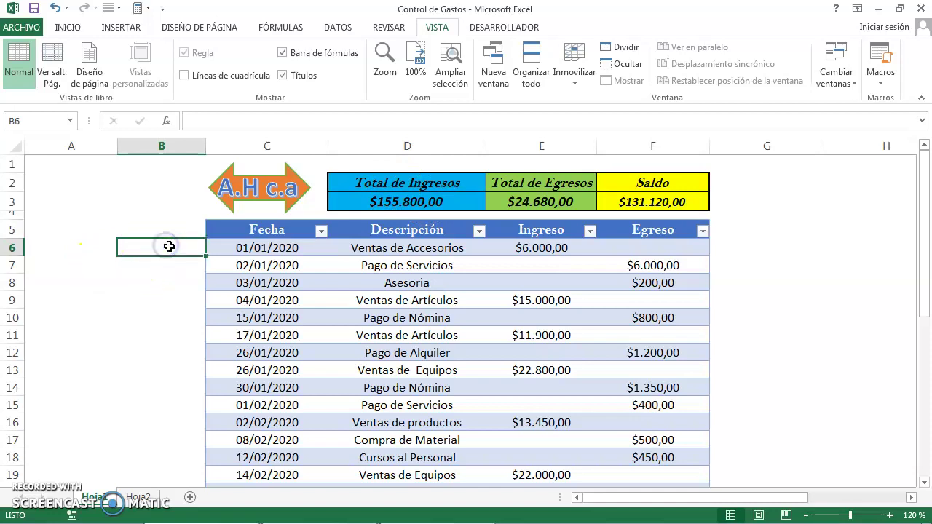
click(575, 67)
click(611, 110)
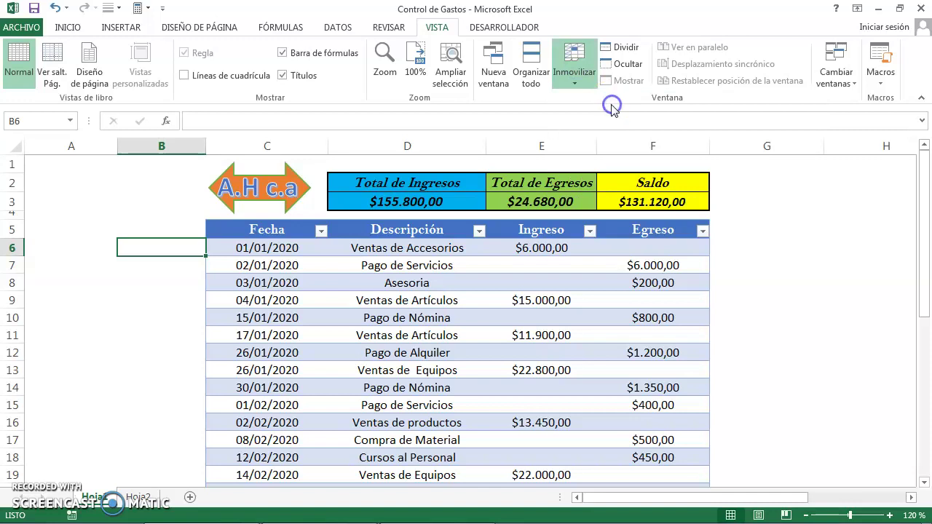
- Scroll the data up and down to confirm rows 1–5 and column A stay fixed
scroll(720, 320, down, 5)
scroll(717, 328, down, 1)
scroll(715, 330, down, 3)
scroll(711, 328, down, 2)
scroll(709, 332, up, 10)
scroll(706, 335, up, 1)
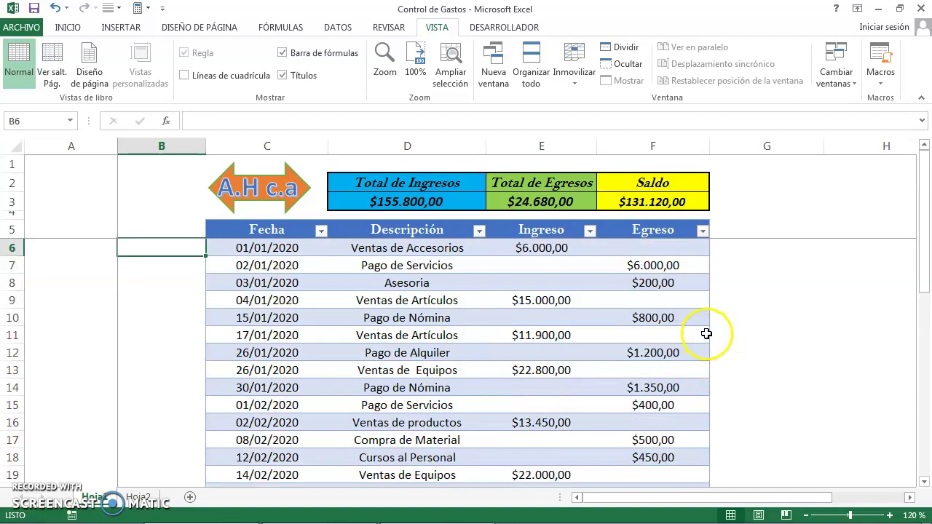
scroll(699, 320, down, 4)
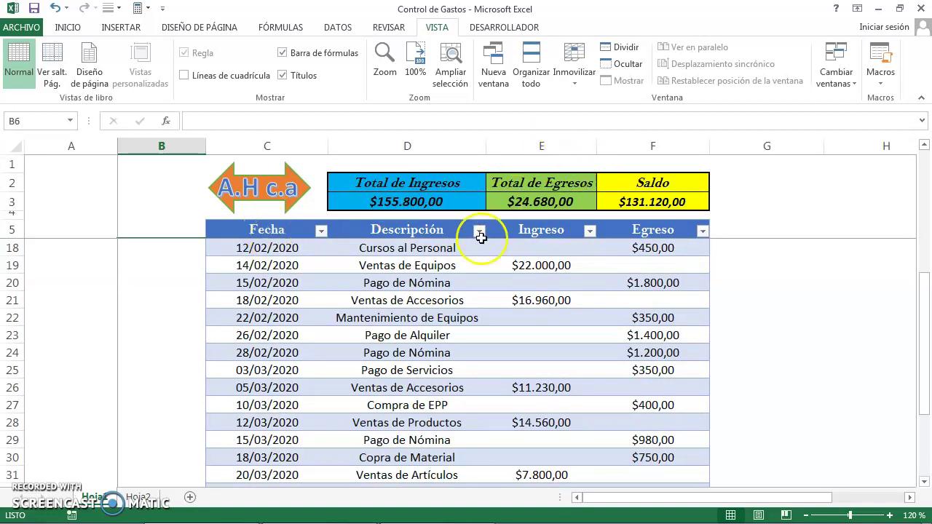
scroll(742, 369, down, 1)
scroll(735, 367, down, 2)
scroll(728, 366, up, 4)
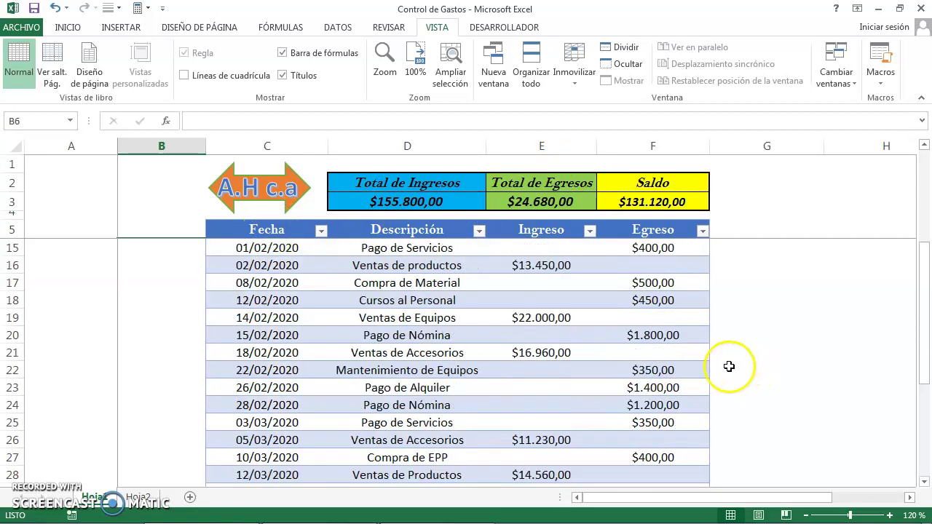
scroll(728, 366, up, 3)
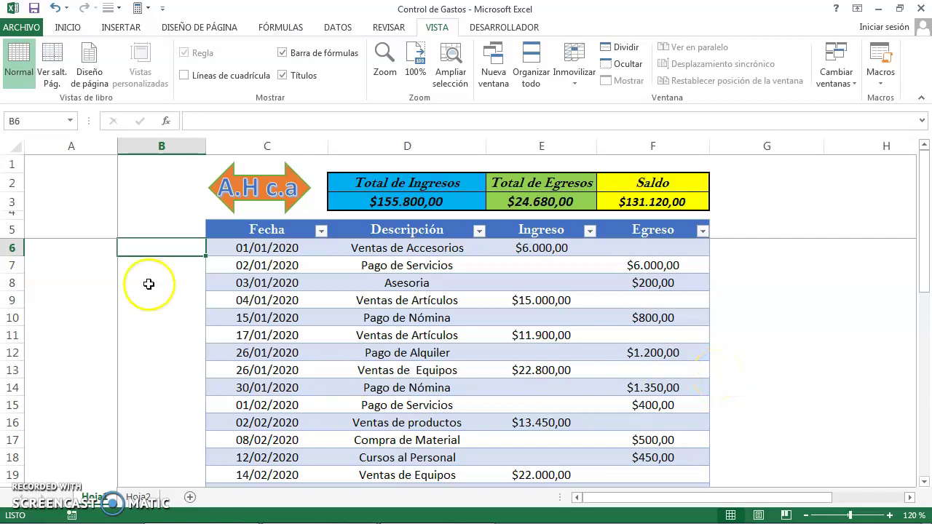
scroll(684, 379, down, 2)
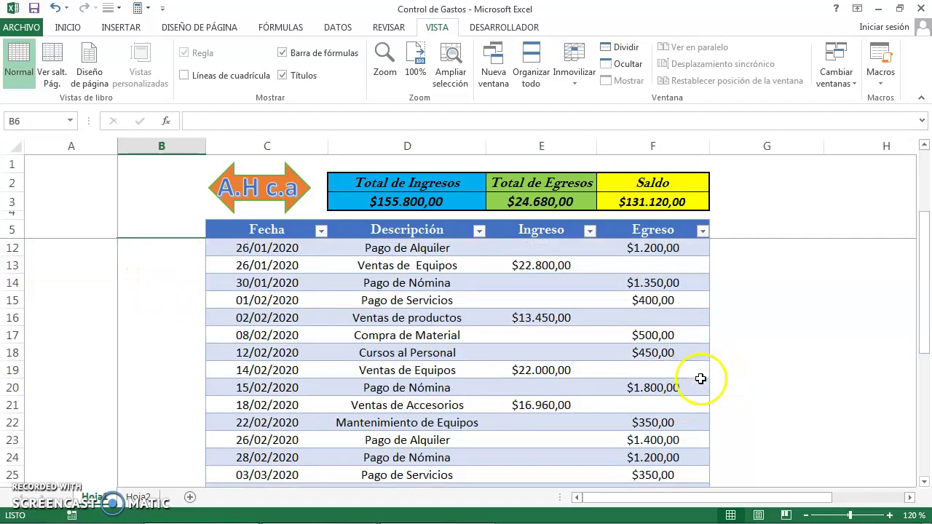
scroll(695, 377, down, 1)
scroll(545, 407, down, 2)
scroll(473, 408, up, 5)
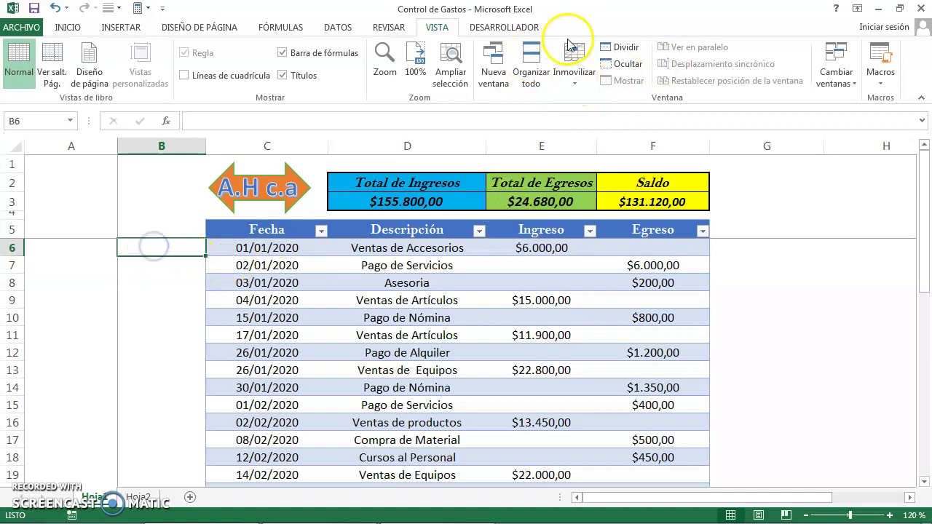
- Unfreeze the panes with Movilizar paneles, then select G11 and scroll to check
click(574, 60)
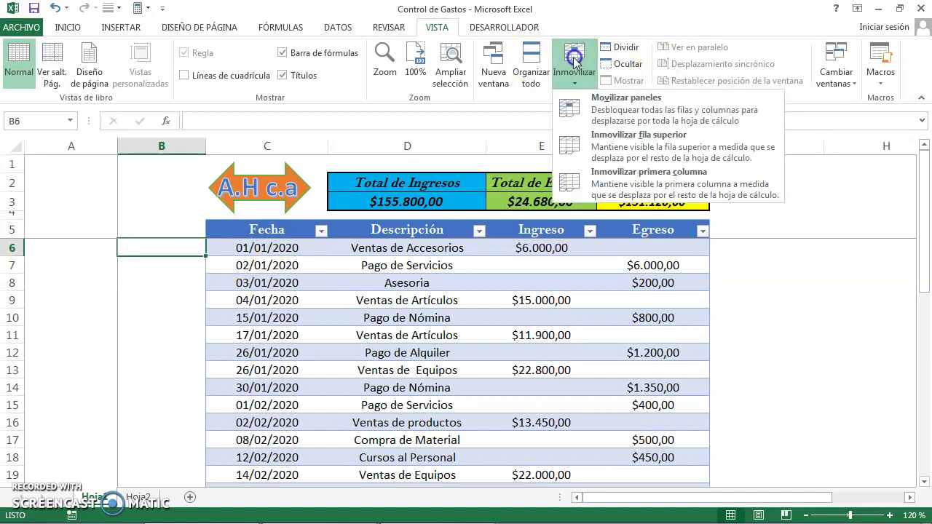
click(613, 104)
click(771, 330)
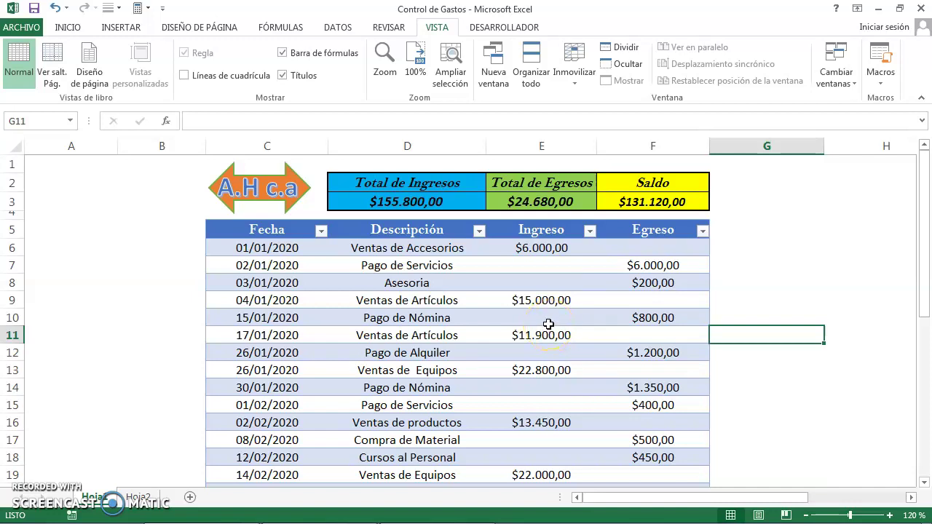
scroll(545, 363, down, 3)
scroll(545, 363, up, 3)
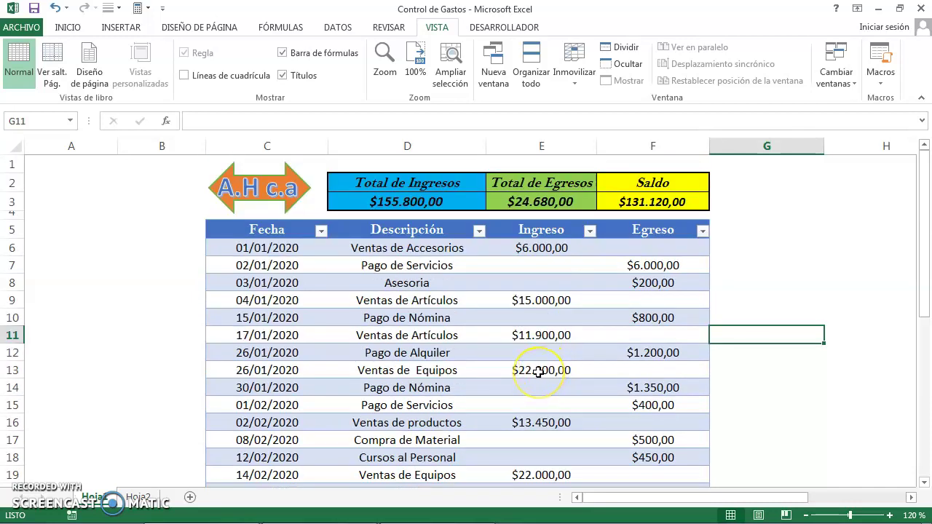